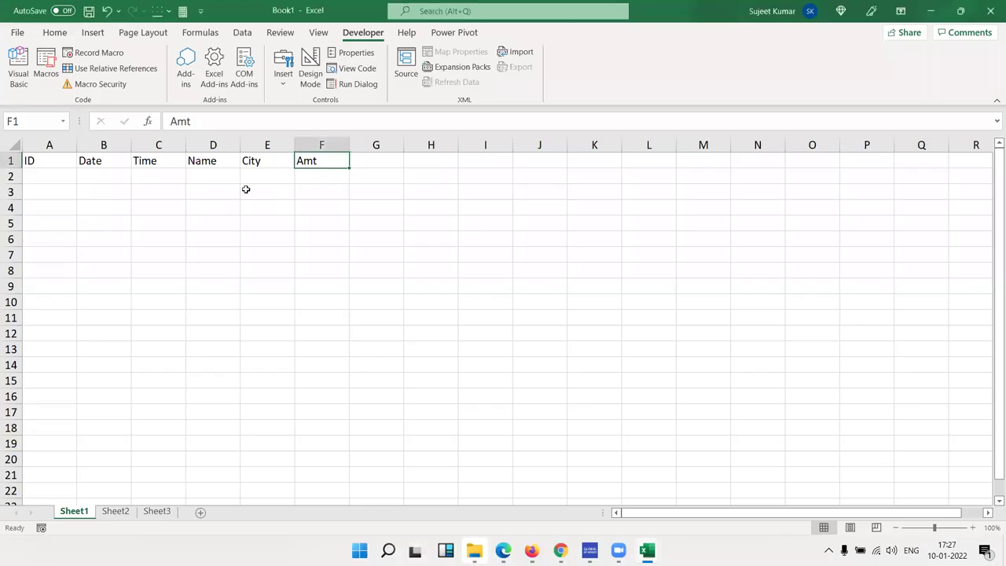
Check the ID, Date, Time, Name, City and Amt headers, then bring up the UserForm1 design.
left_click(54, 160)
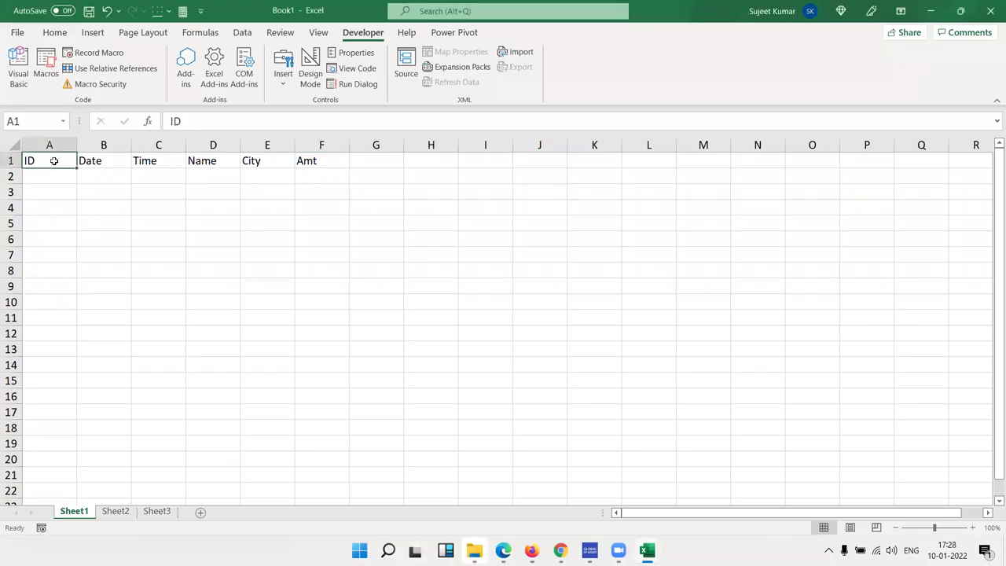
left_click(94, 161)
left_click(148, 158)
left_click(192, 158)
left_click(263, 158)
left_click(300, 158)
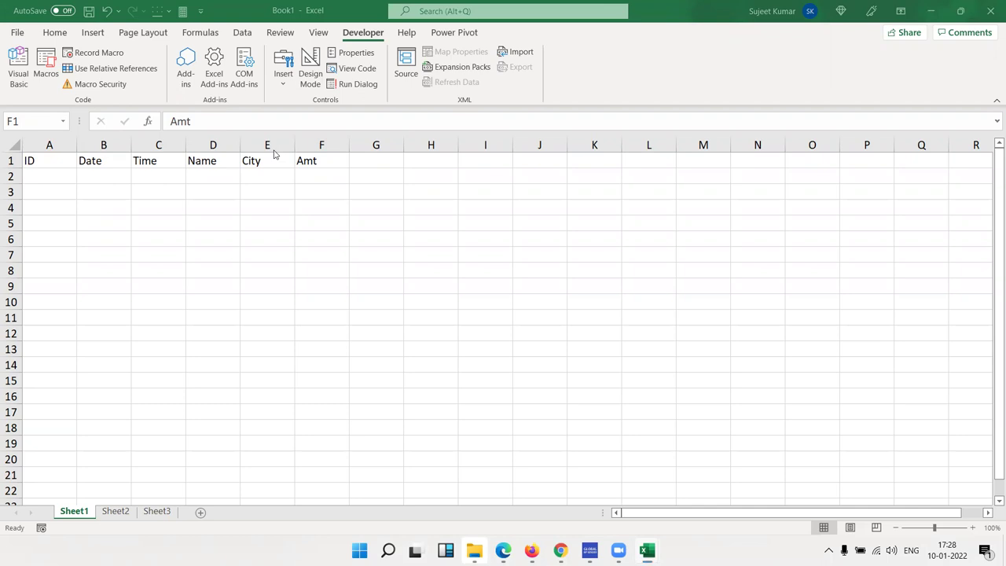
key("alt+Tab")
key("alt+Tab")
left_click(638, 132)
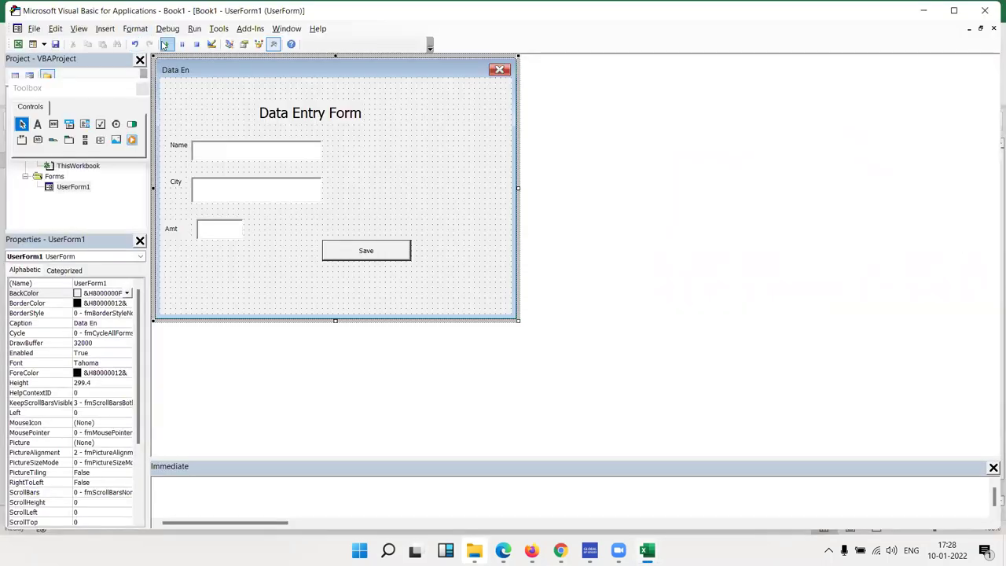
left_click(165, 44)
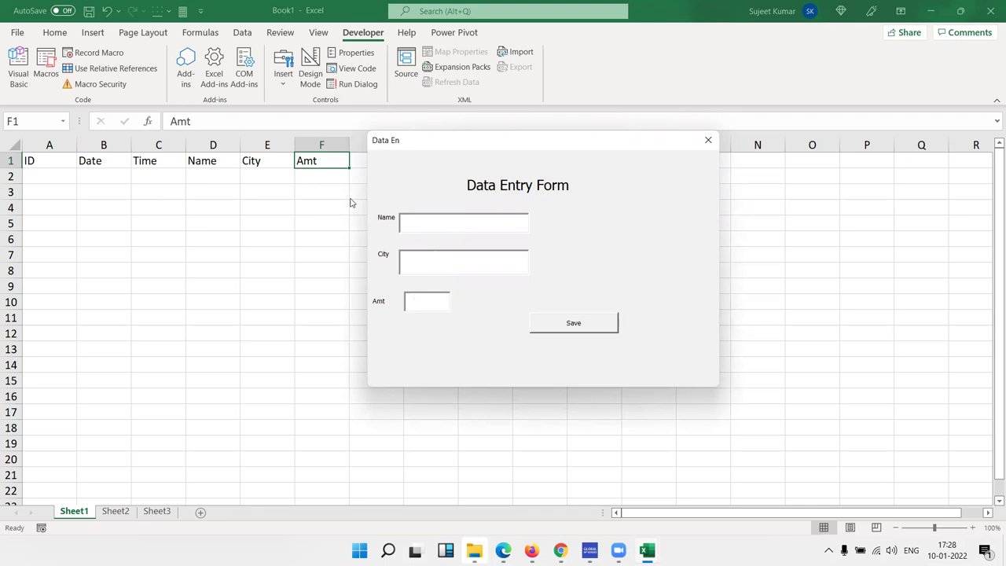
left_click(419, 253)
left_click(422, 300)
left_click(707, 141)
Open the Save button's empty CommandButton1_Click procedure and add blank lines inside it.
double_click(402, 249)
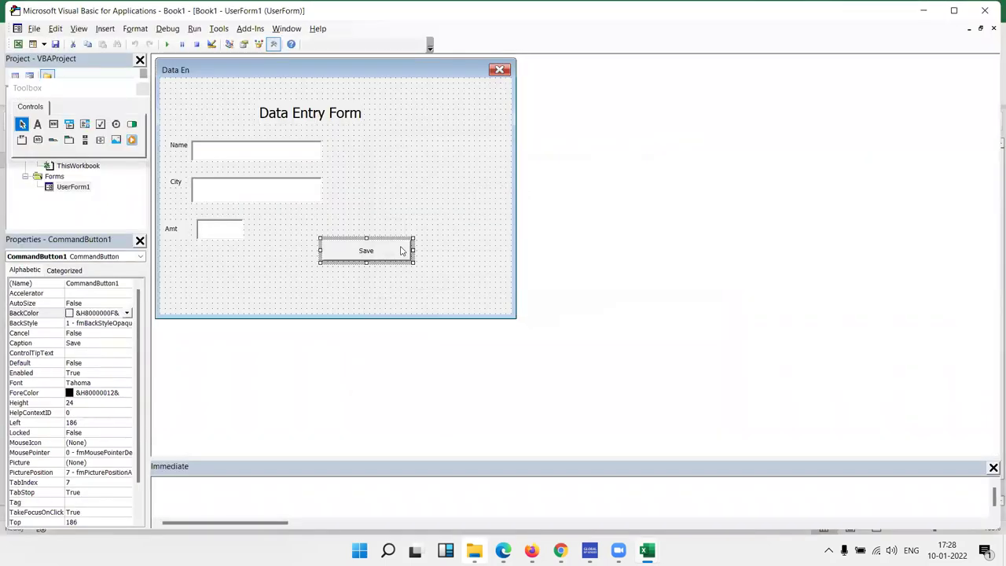
key("Return")
key("Return")
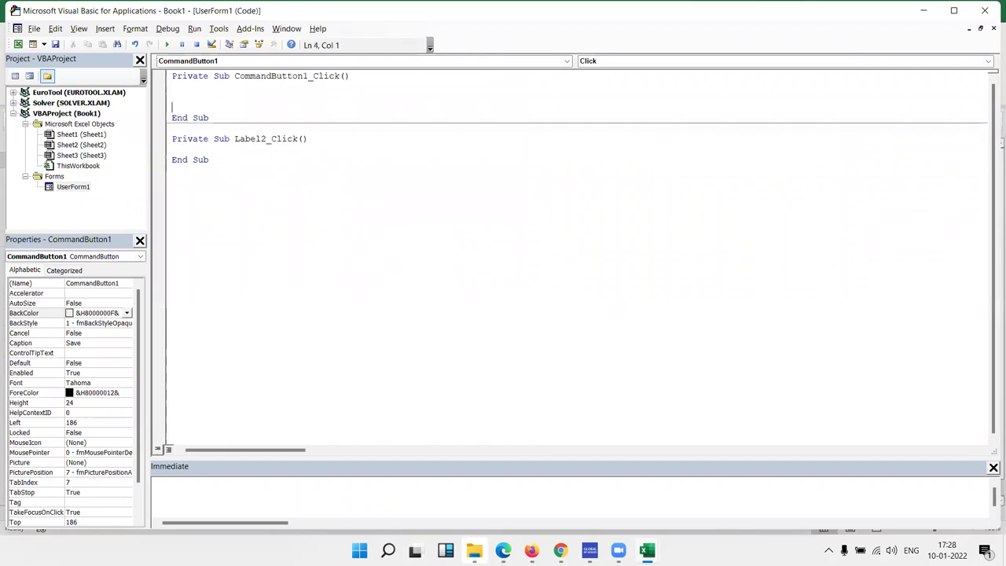
key("Return")
key("Up")
key("Up")
key("Up")
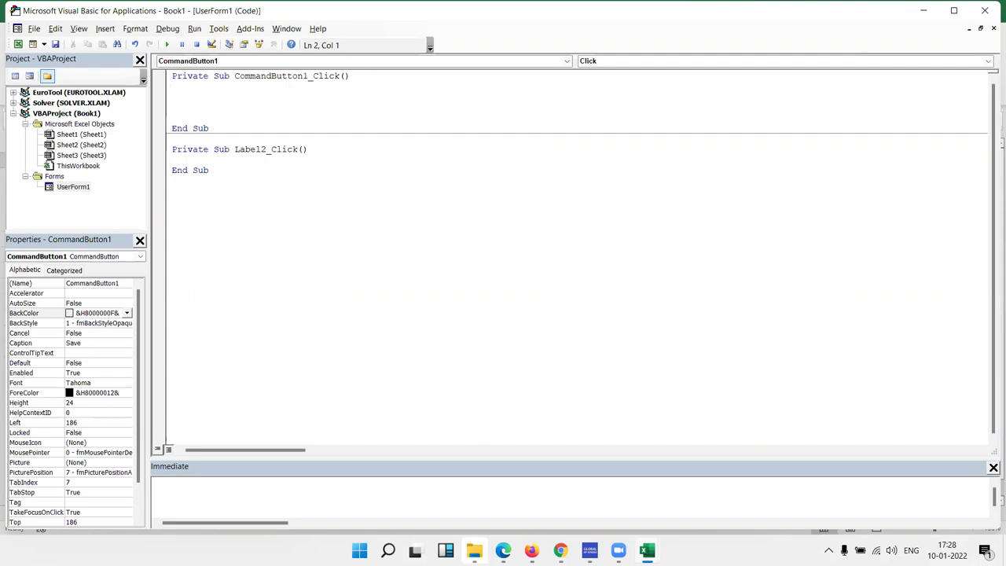
Rename Sheet1 to 'Data' and return to the Save procedure's code.
key("alt+F11")
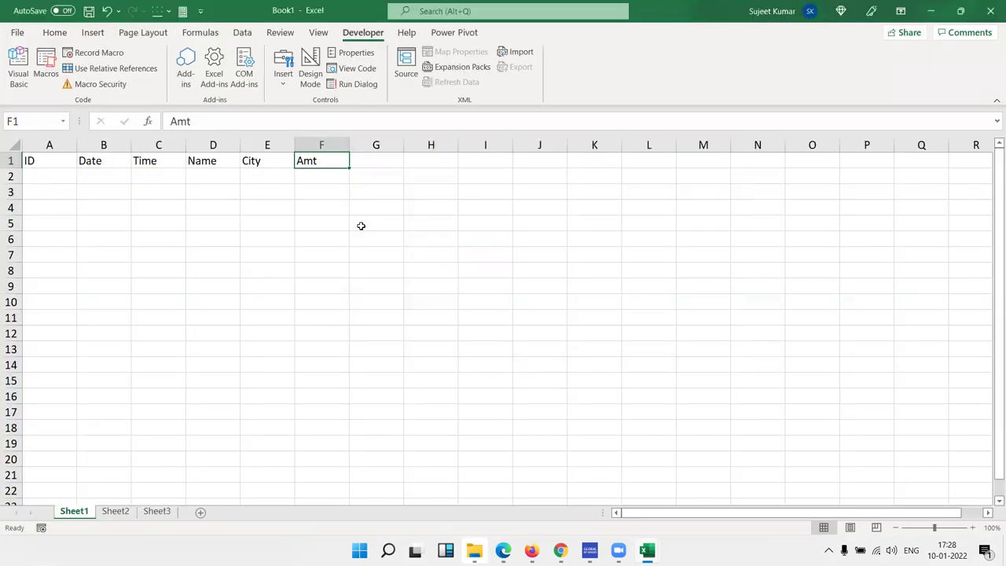
double_click(74, 512)
type("Data")
key("Return")
left_click(168, 320)
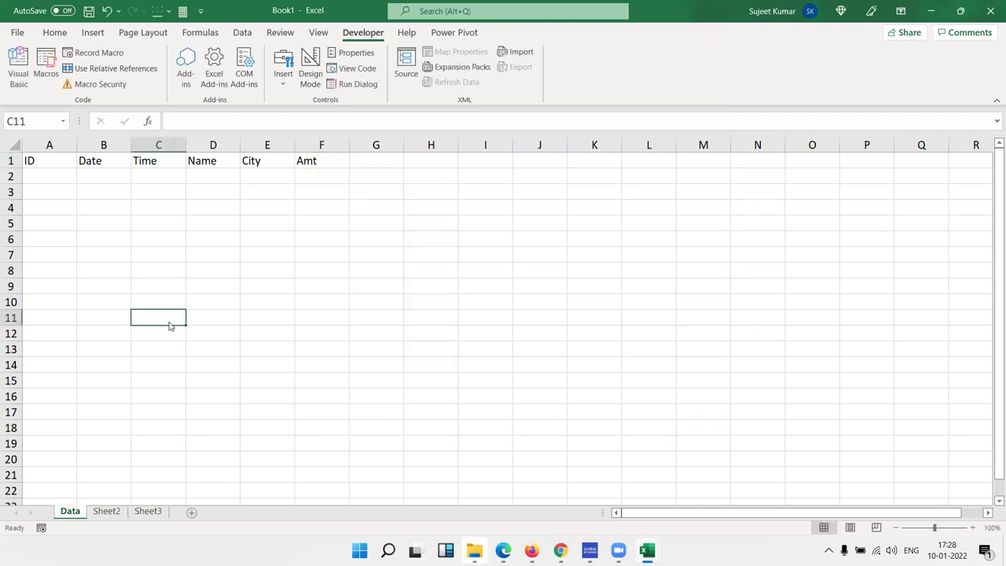
key("alt+F11")
key("Return")
Declare Dim id As Long in the Save procedure.
type("dim id ")
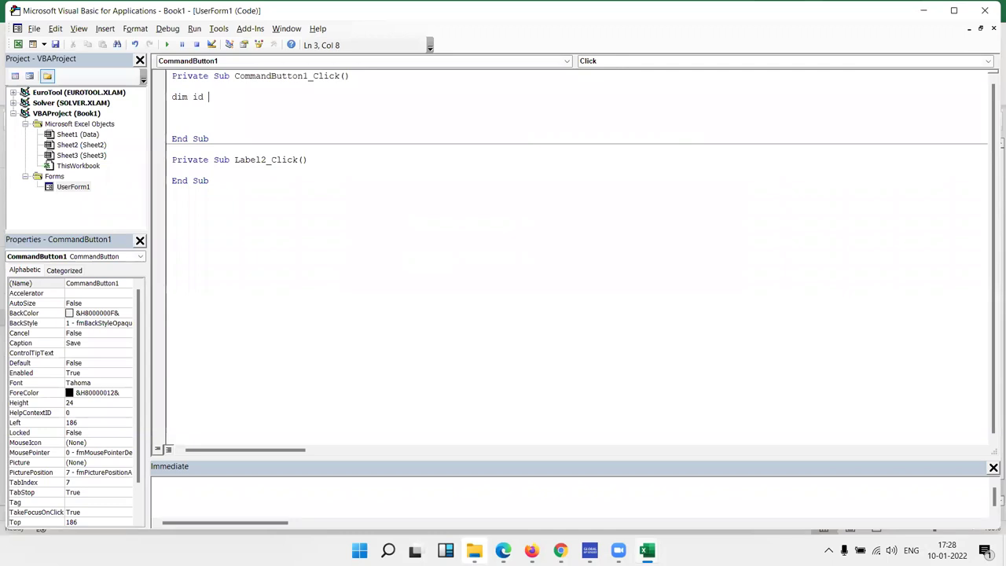
type("as r")
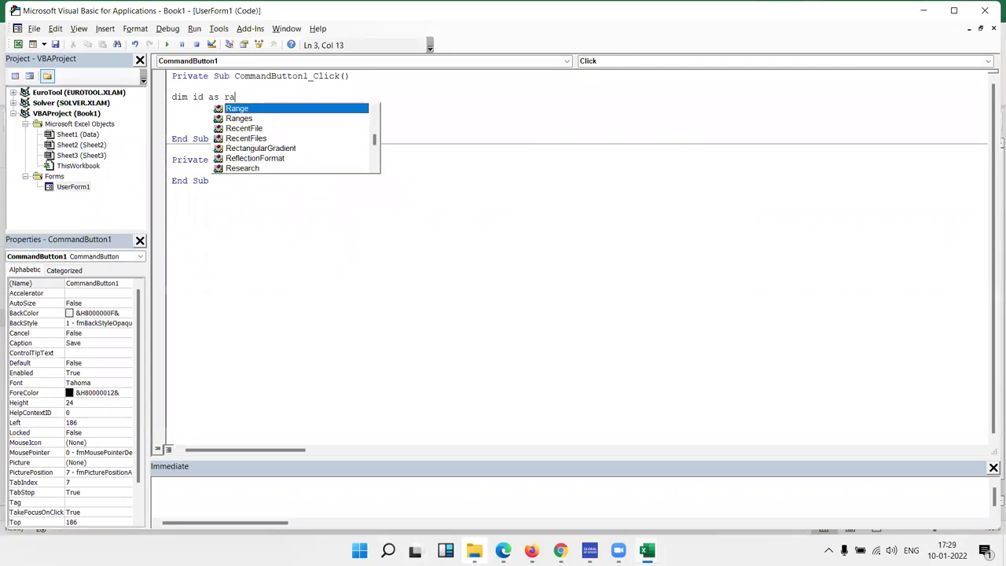
key("BackSpace")
type("long")
key("Return")
key("Return")
Set id = Application.WorksheetFunction.Max(Sheets("Data").Range("A:A")).
type("id=application")
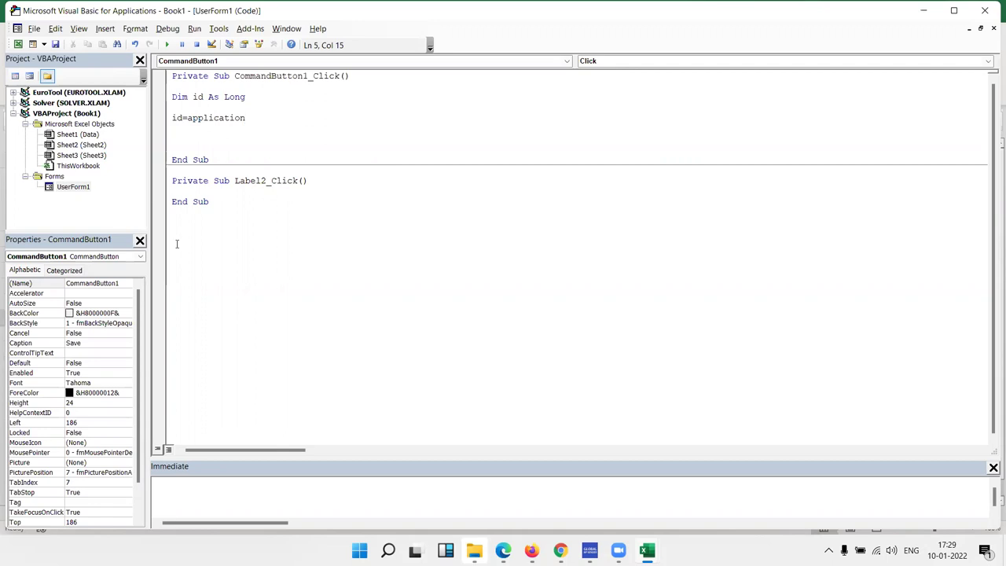
type(".wo")
key("Down")
key("Tab")
type(".c")
key("BackSpace")
key("Escape")
type("su")
key("BackSpace")
key("BackSpace")
key("BackSpace")
type(".ma")
key("Tab")
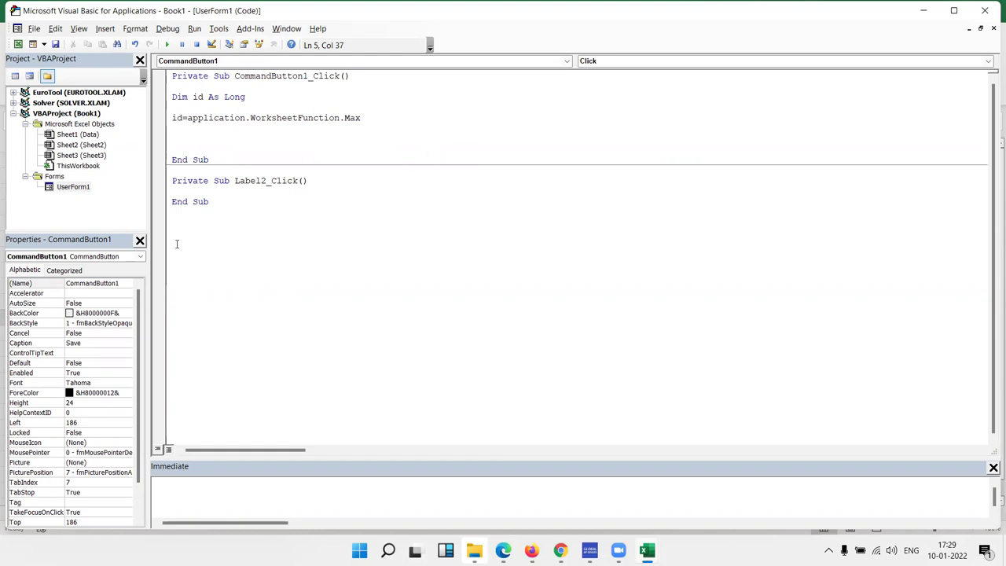
type("(sheets(\"Data\").range")
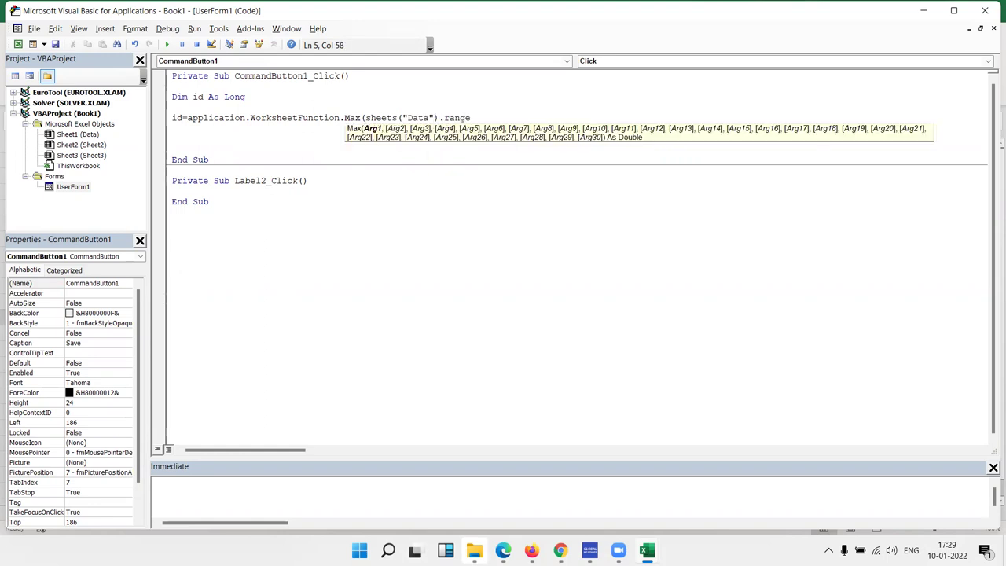
type("(\"A:A")
type(")")
type(")")
key("Return")
key("Return")
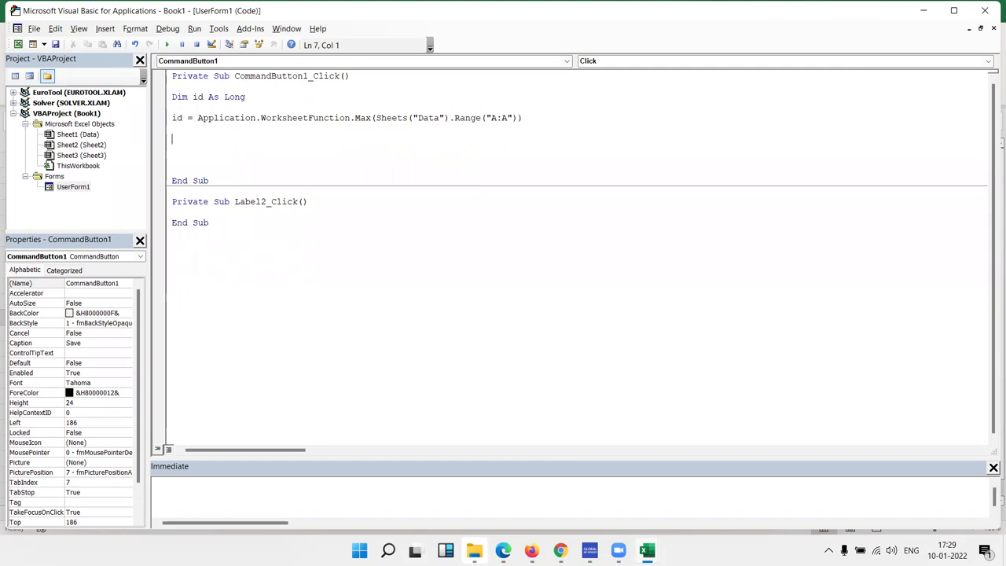
Write the line Range("A65000").End(xlUp).Offset(1, 0).Value = id + 1.
type("range(\"A65000\").end")
key("Tab")
type("(")
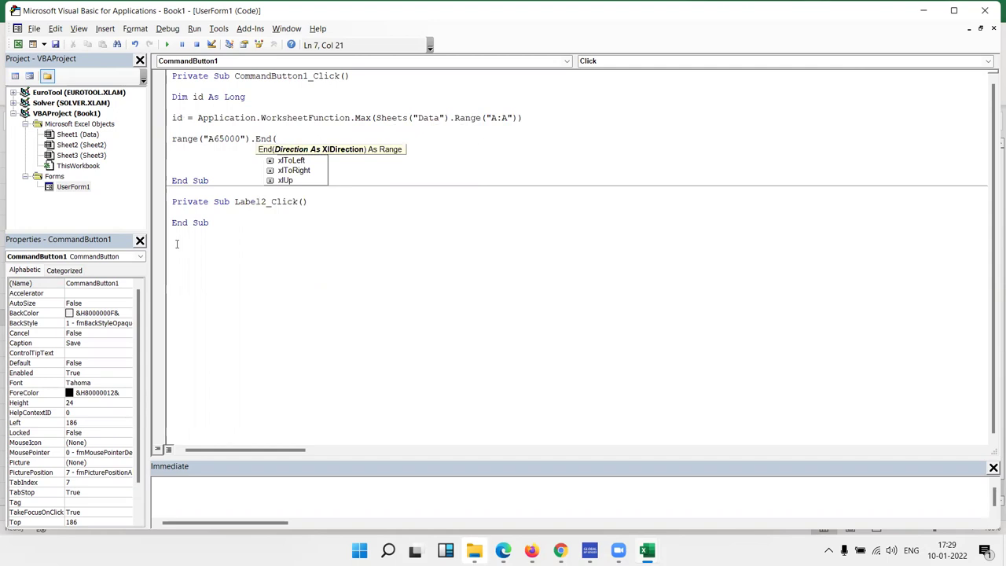
key("Down")
key("Down")
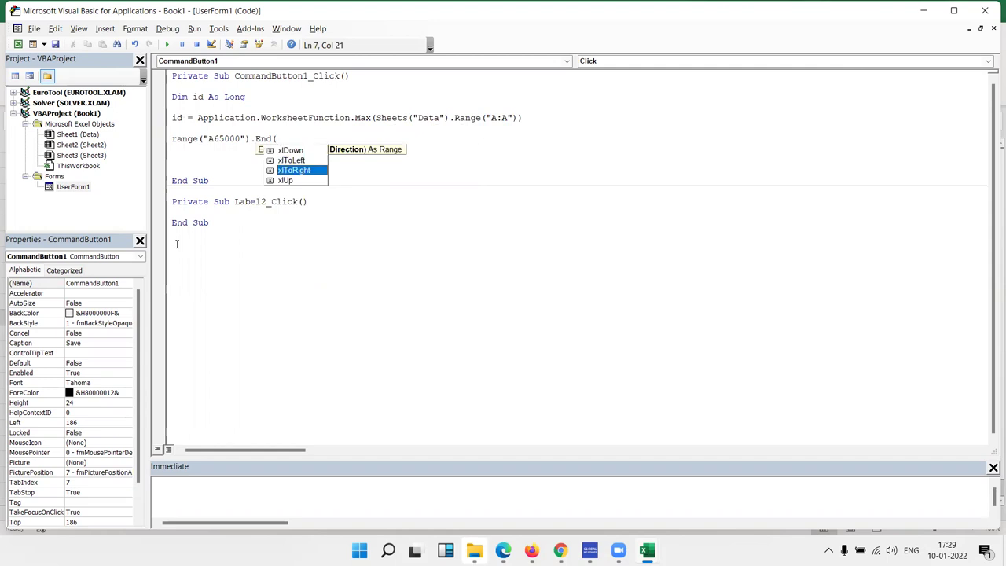
key("Down")
key("Tab")
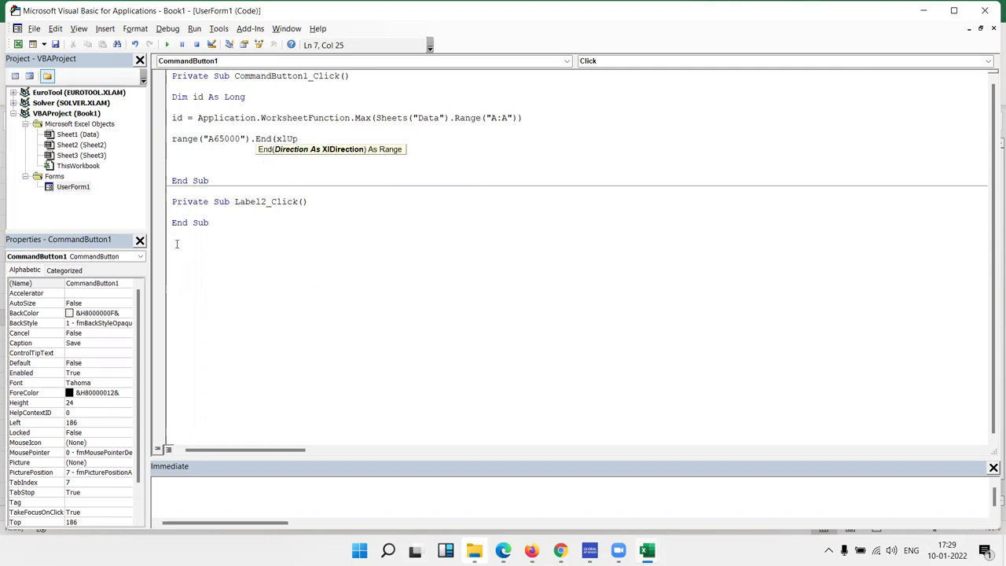
type(").of")
key("Tab")
type("(")
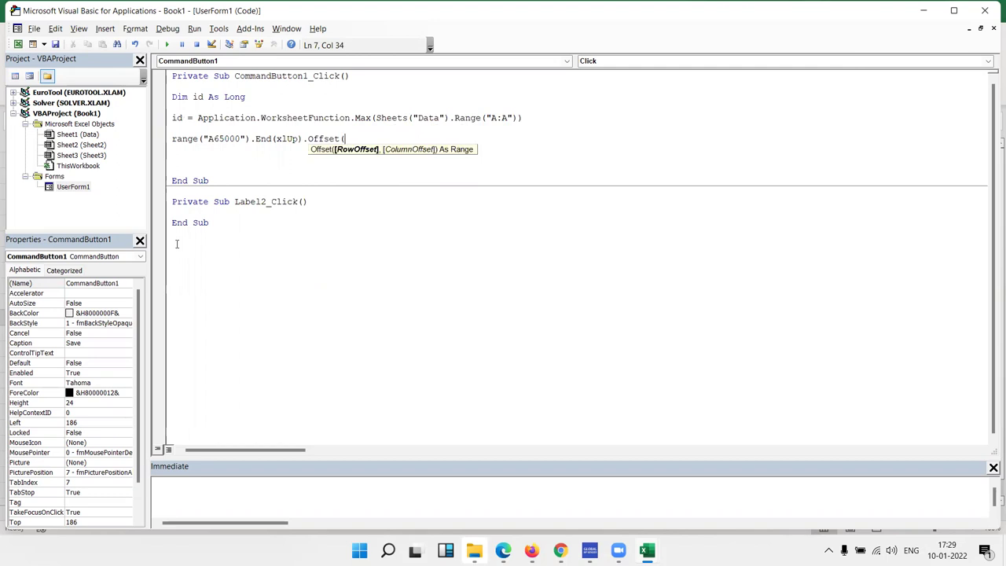
type("1")
type(",0)")
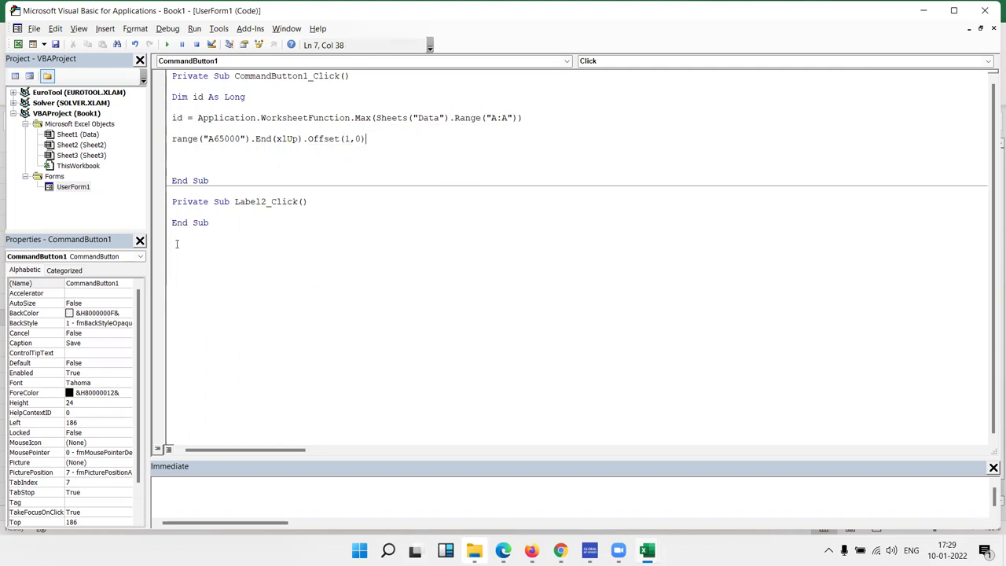
type(".valu")
key("Tab")
type("= ud+1")
key("Return")
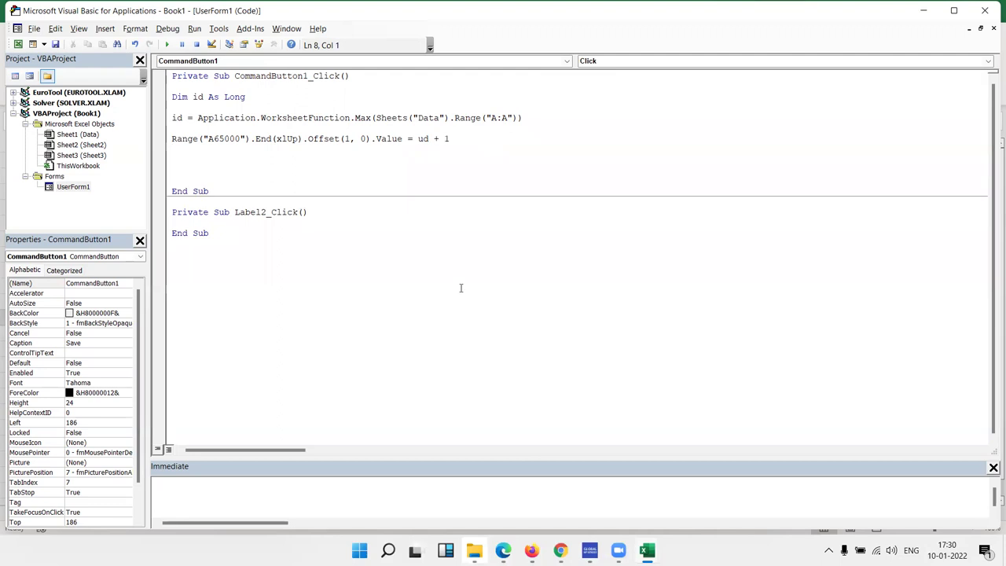
Correct the mistyped 'ud' to 'id' in the new line.
left_click(421, 139)
key("Delete")
type("i")
key("Down")
Prefix the Range line with Sheets("Data") copied from the Max line.
left_click(422, 138)
left_click_drag(375, 118, 453, 117)
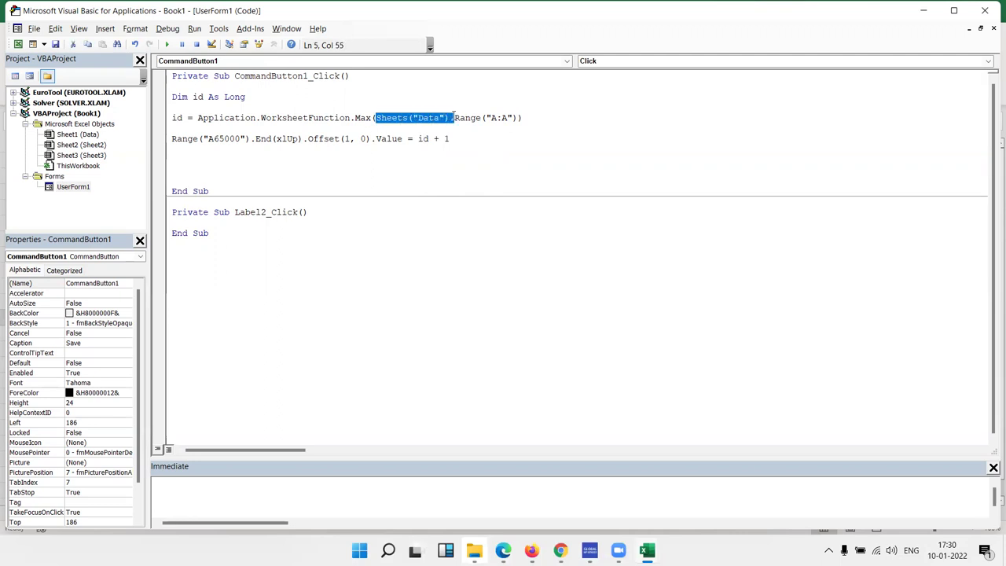
key("ctrl+c")
left_click(173, 138)
key("ctrl+v")
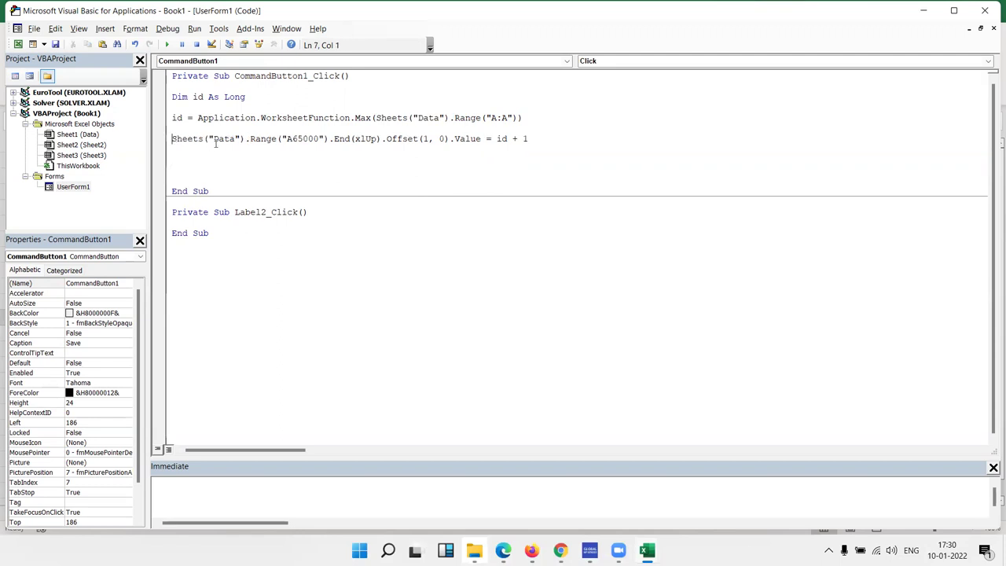
key("shift+Up")
left_click(215, 142)
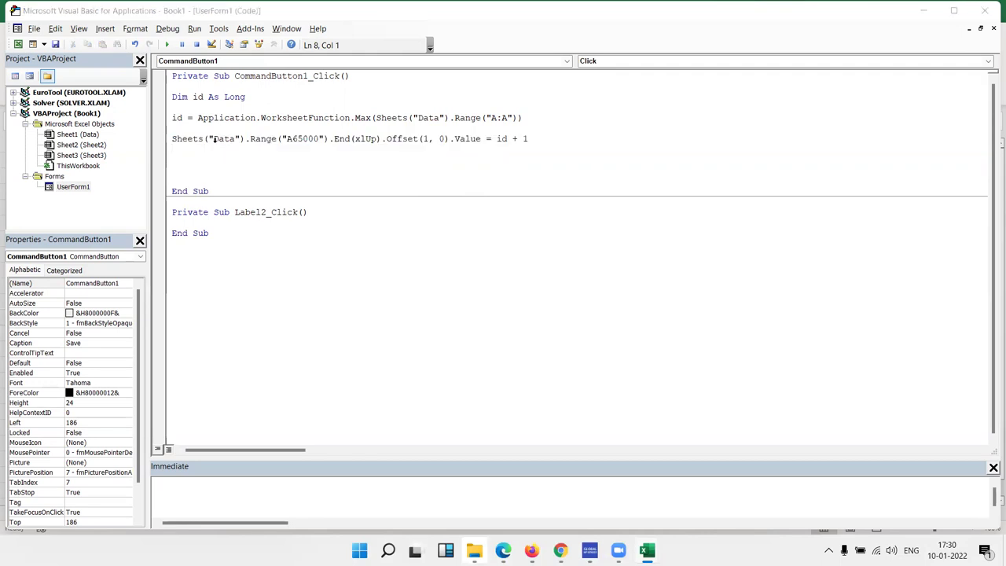
key("alt+F11")
Enter ID 1 in cell A2 of the Data sheet.
left_click(58, 476)
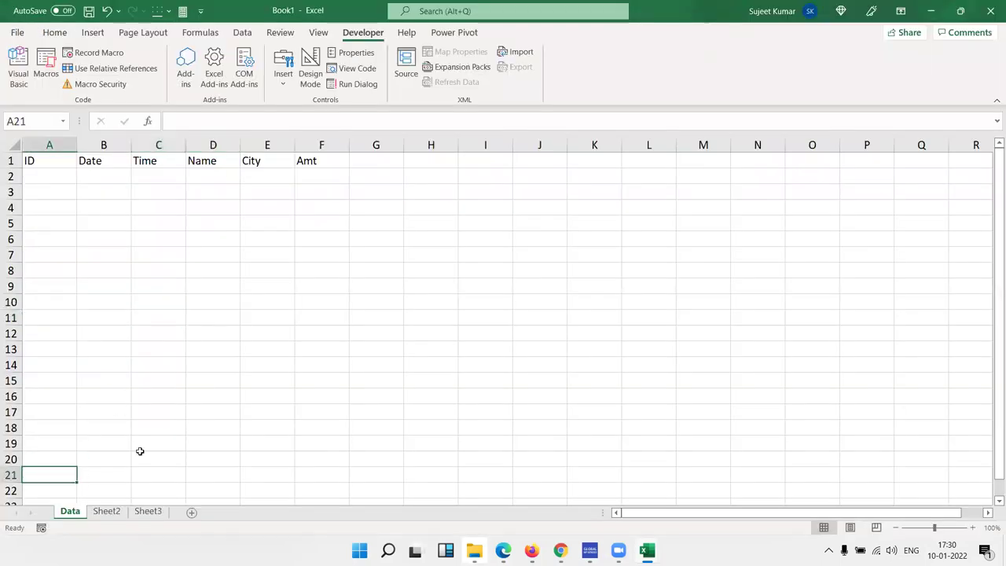
key("Down")
key("ctrl+Home")
key("Down")
type("1")
key("Tab")
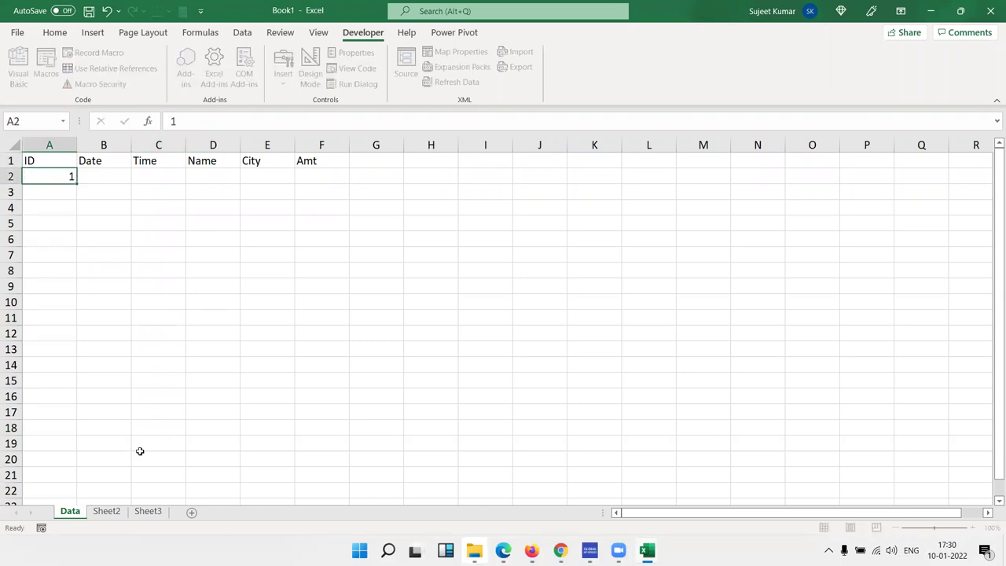
Paste a second write line with Offset changed to (0, 1), then return to cell A2.
key("alt+F11")
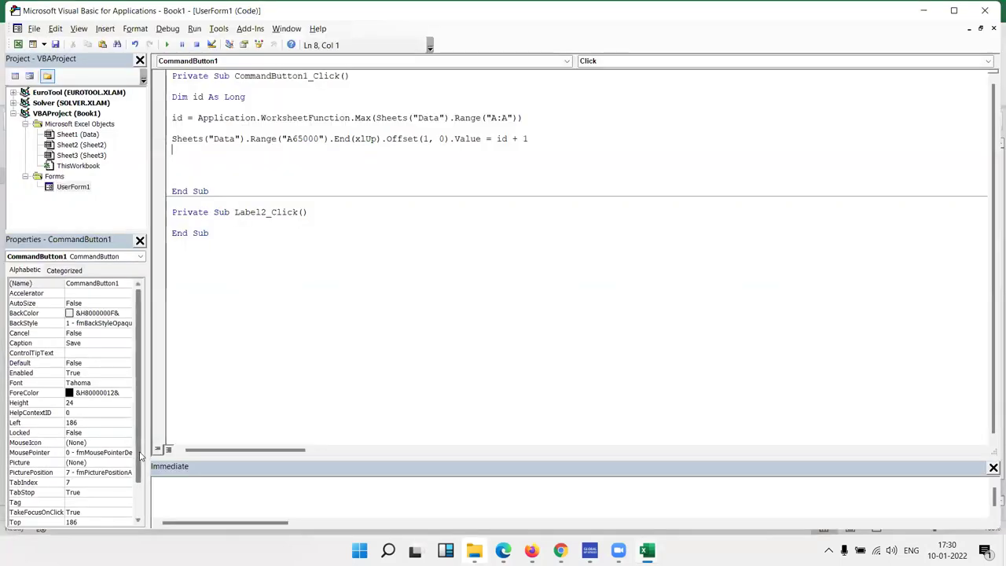
key("ctrl+v")
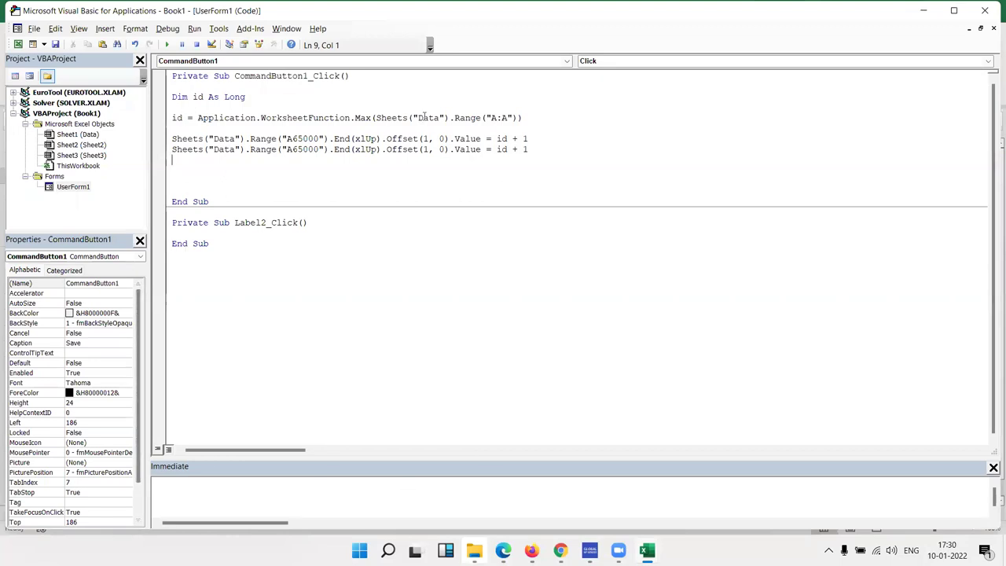
double_click(425, 149)
type("0")
key("Right")
key("Delete")
type("1")
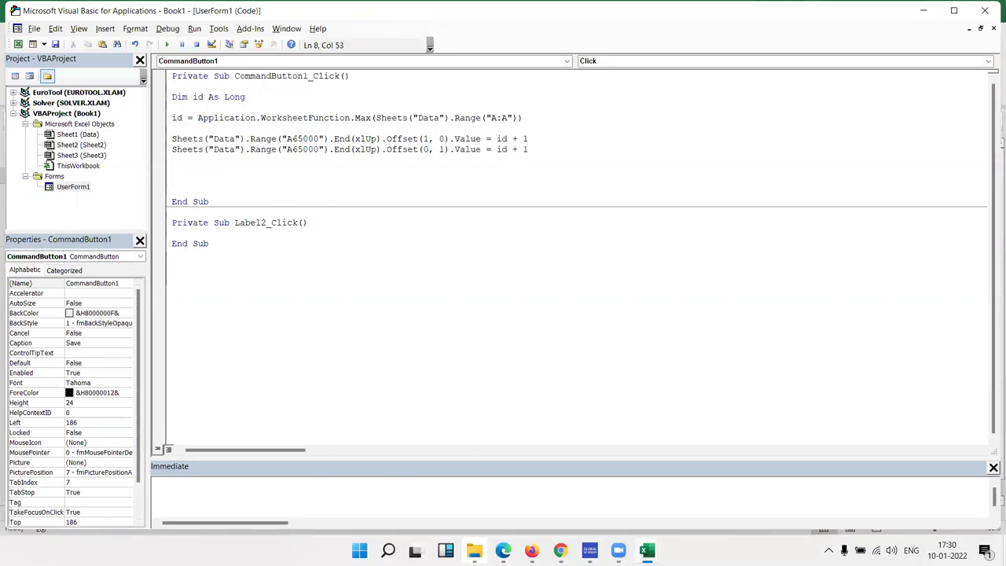
key("alt+F11")
left_click(55, 489)
key("ctrl+Up")
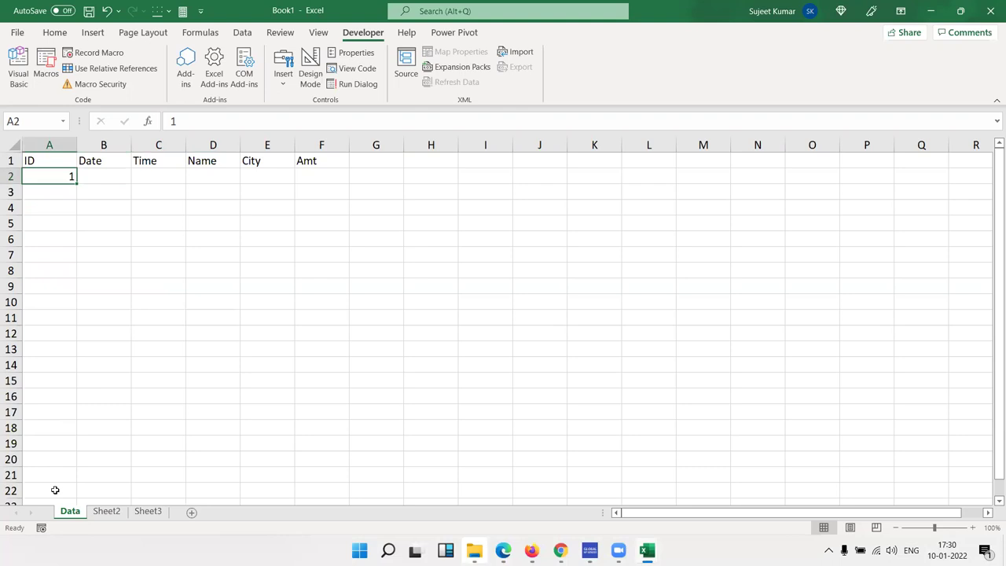
Replace id + 1 with Date on the second write line.
key("Right")
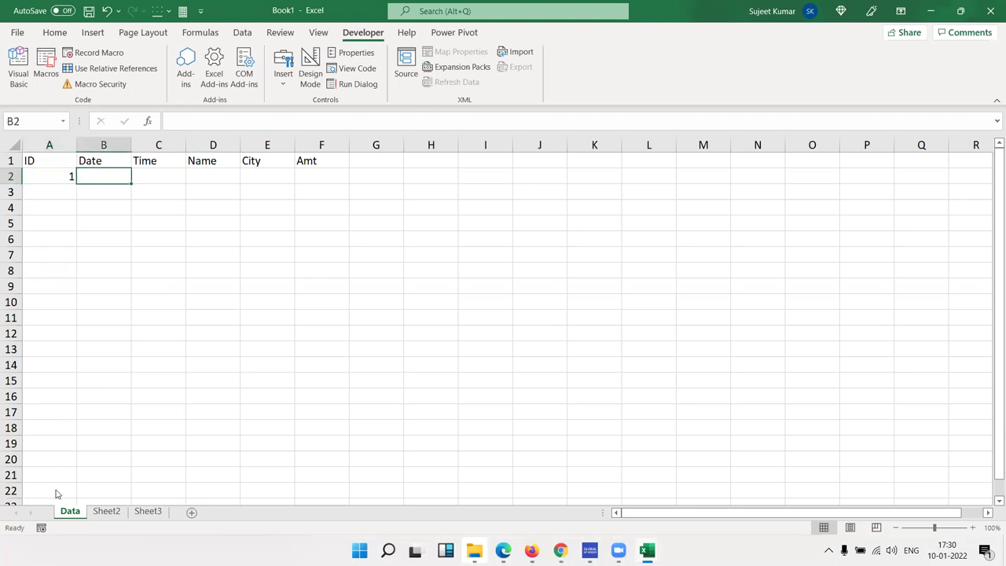
key("alt+F11")
left_click_drag(535, 150, 496, 149)
type("date")
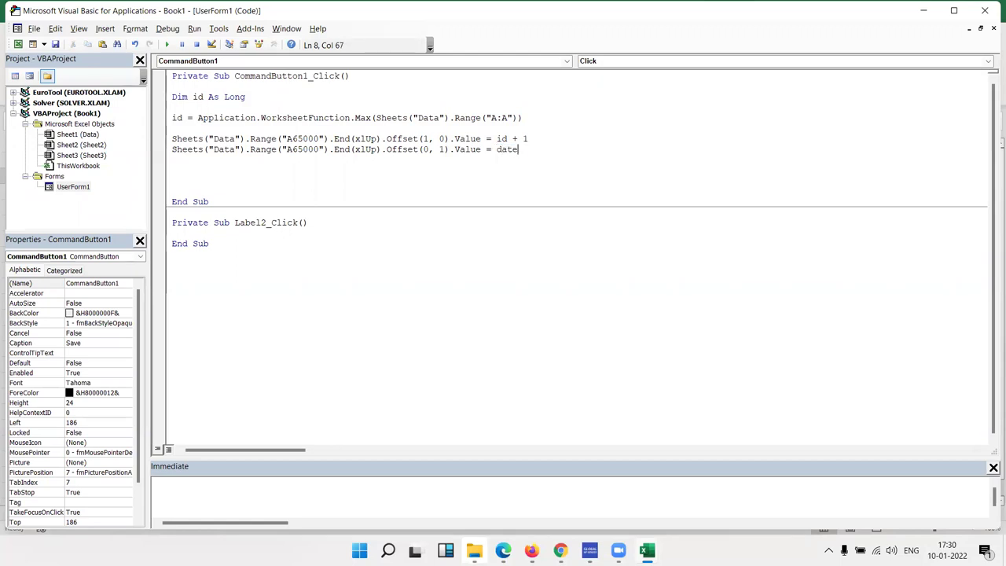
key("Return")
Add a third write line using Offset(0, 2).
key("ctrl+v")
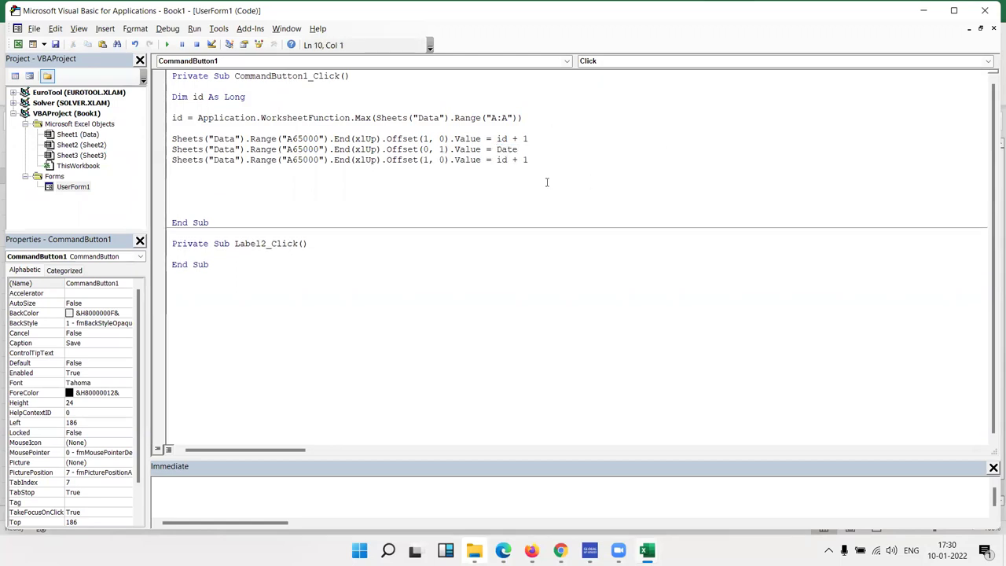
double_click(426, 160)
type("0")
left_click(172, 180)
double_click(441, 160)
type("2")
left_click(384, 192)
Insert today's date 10-01-2022 into B2 with Ctrl+;, then move to the Time cell C2.
key("alt+F11")
key("Left")
key("Right")
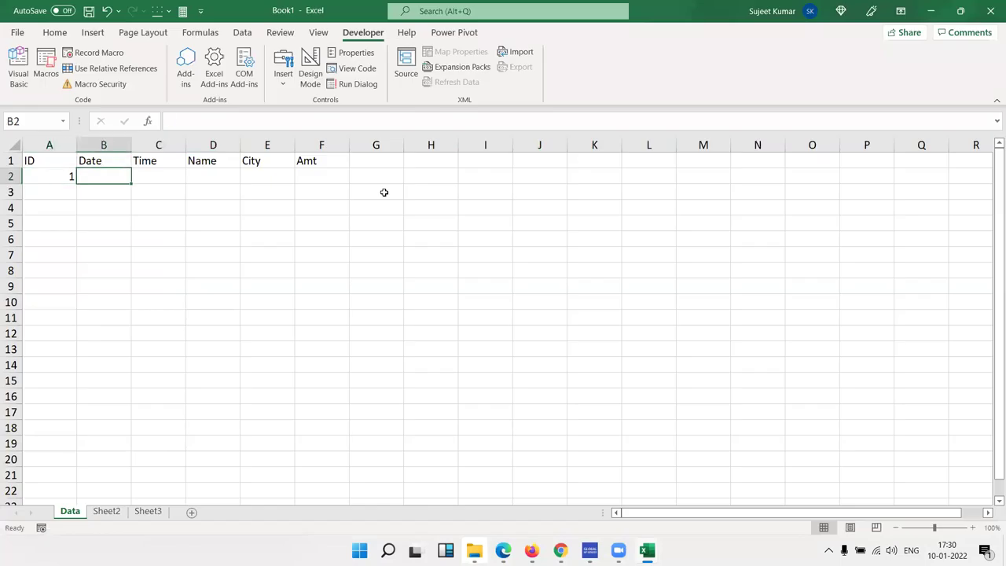
key("ctrl+semicolon")
key("Return")
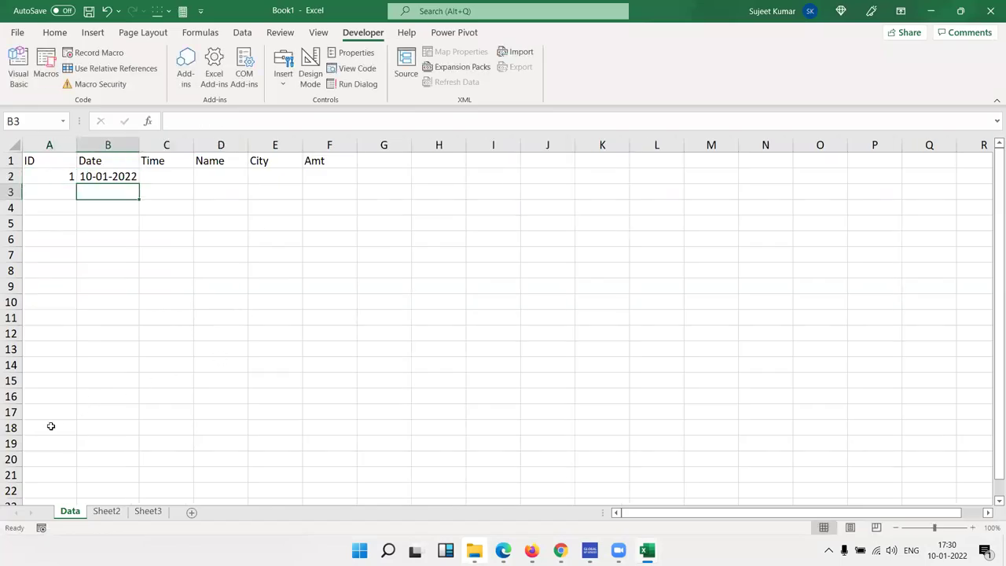
left_click(52, 471)
key("ctrl+Up")
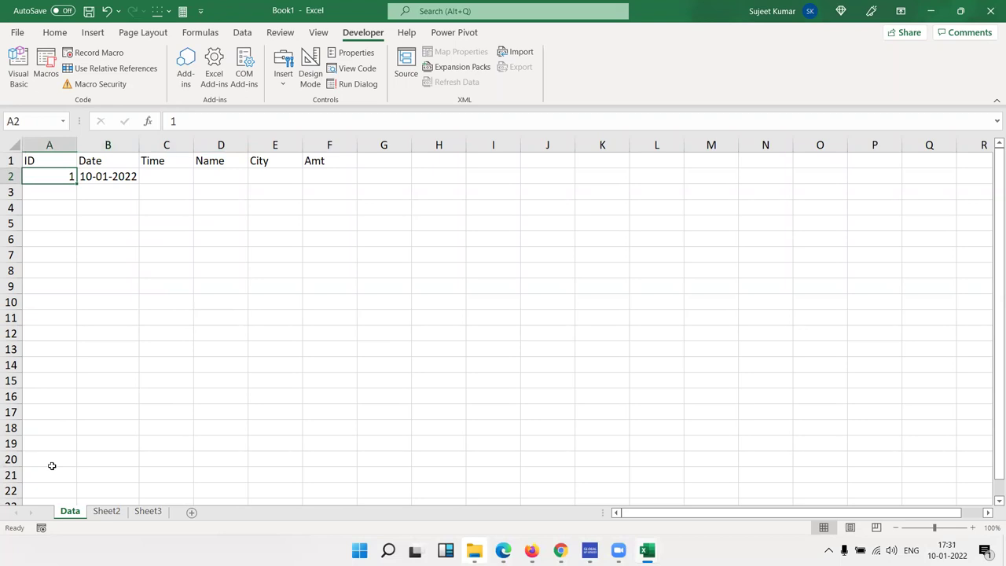
key("Right")
key("Right")
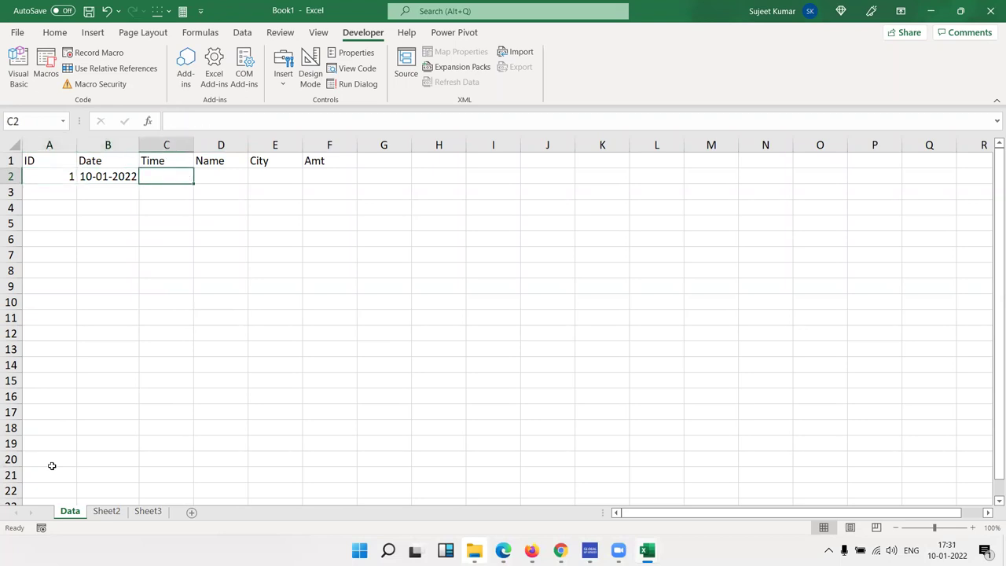
Change the third write line's value to Time.
key("alt+F11")
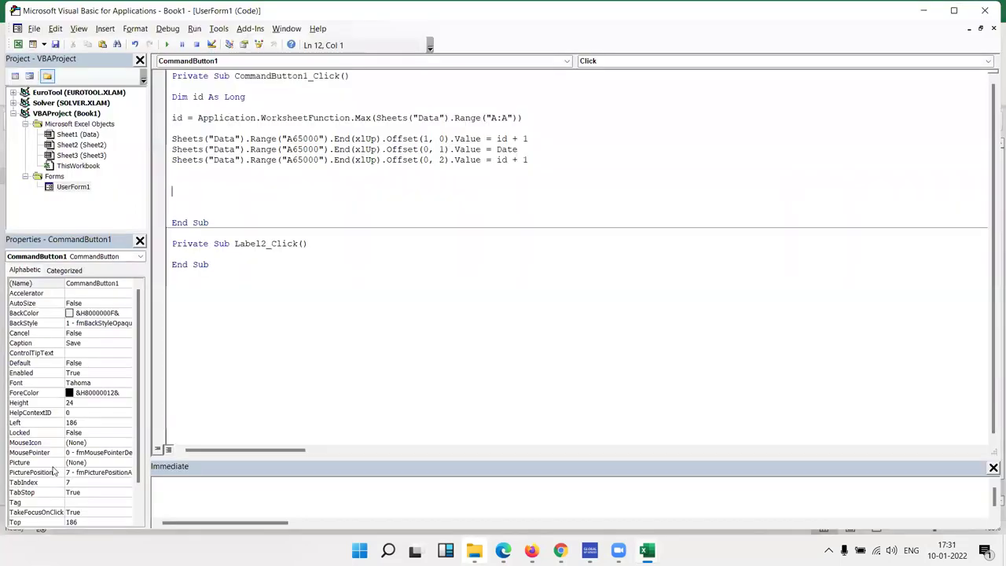
left_click_drag(529, 159, 497, 159)
type("time.")
key("Return")
Add a line writing Me.TextBox1.Value to Offset(0, 3).
key("ctrl+v")
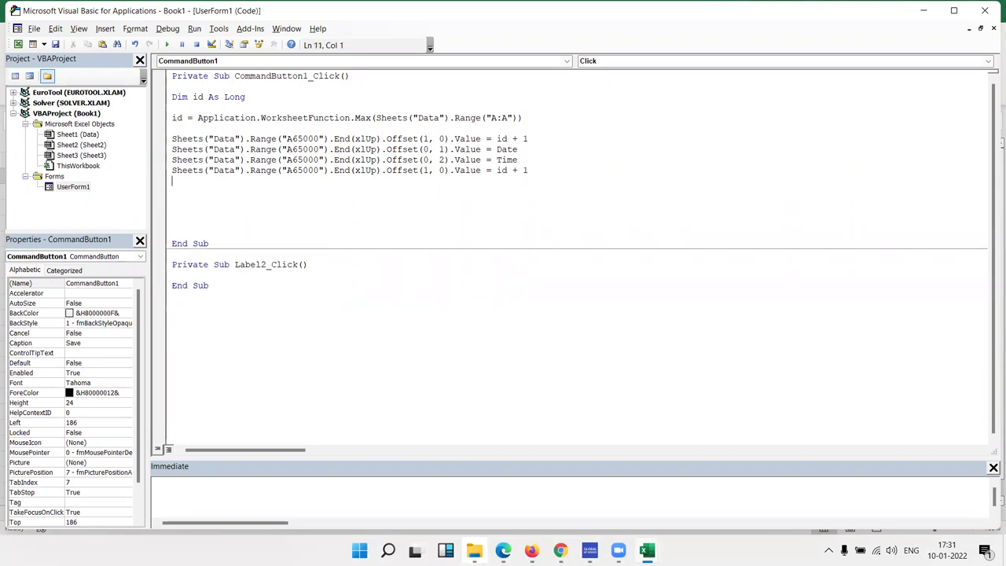
double_click(424, 170)
type("0")
key("Right")
key("Right")
key("Delete")
type("3")
left_click_drag(497, 170, 549, 179)
type("me.te")
key("Tab")
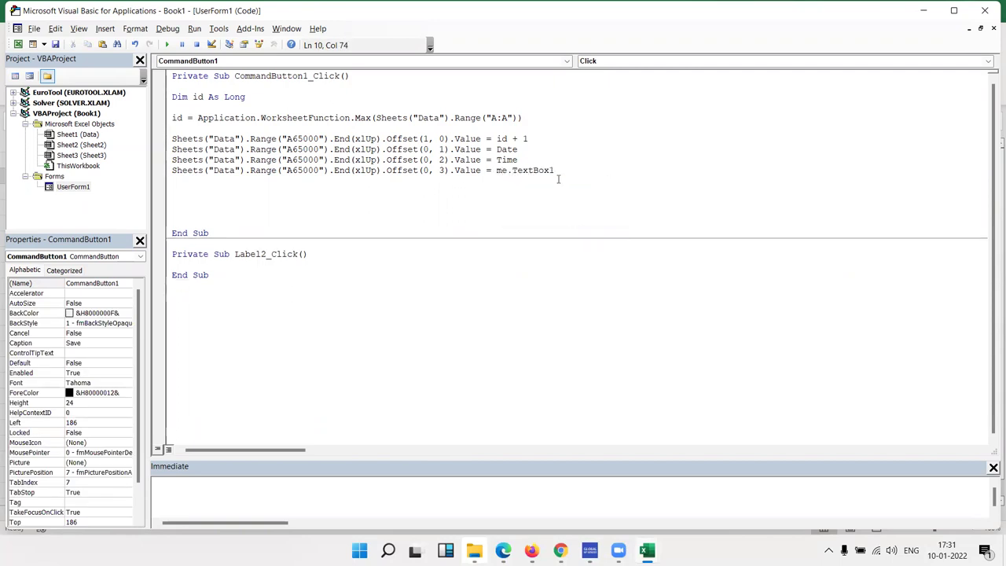
type(".v")
key("Tab")
key("Return")
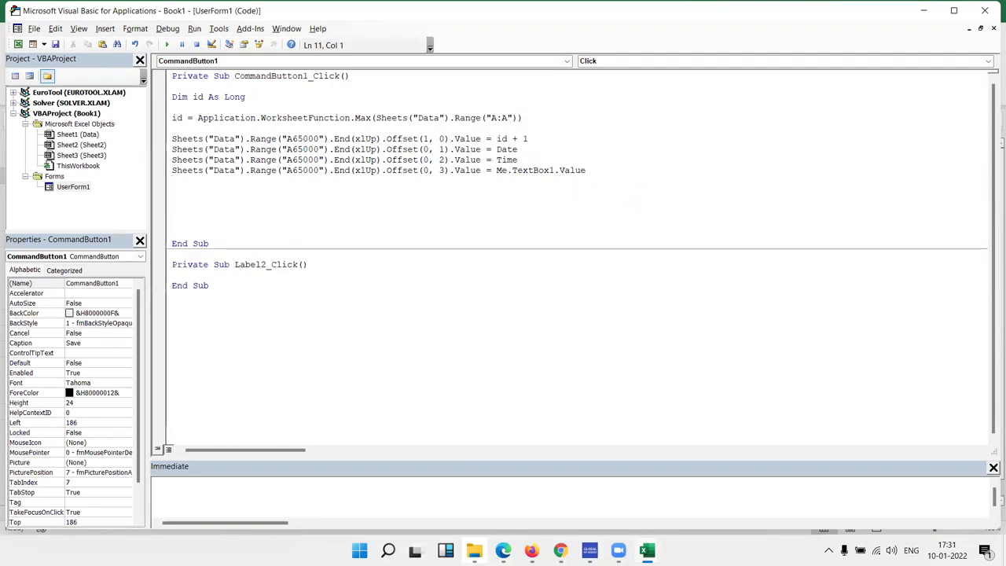
Duplicate it as an Offset(0, 4) line writing Me.TextBox2.Value.
key("shift+Up")
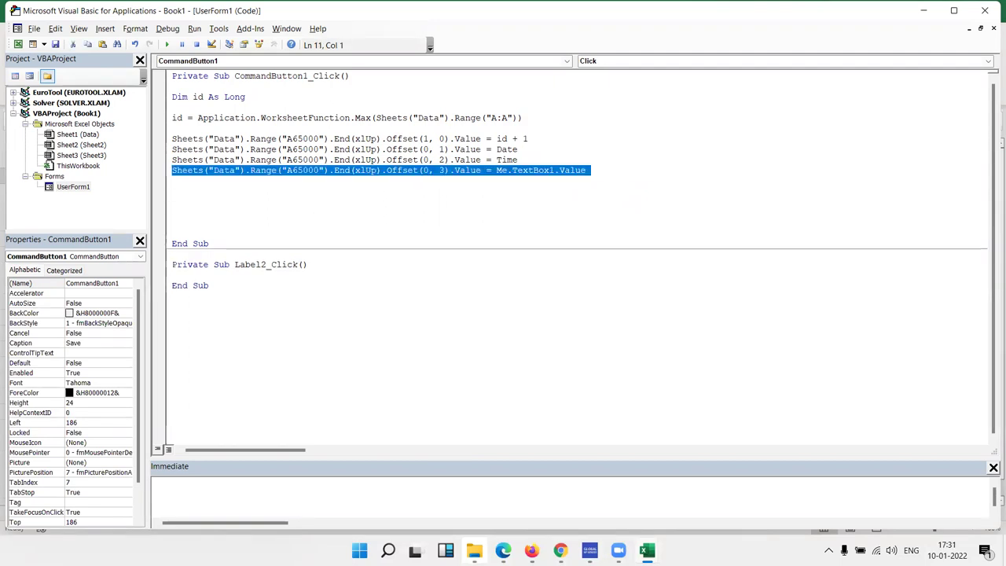
key("ctrl+c")
key("ctrl+v")
Add a final Offset(0, 5) line writing Me.TextBox3.Value.
key("ctrl+v")
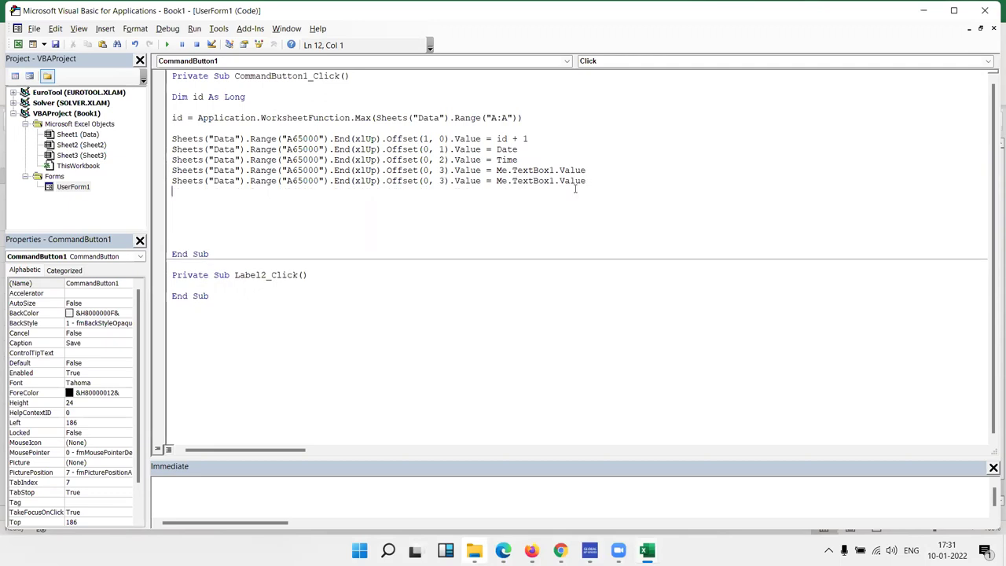
double_click(441, 181)
type("4")
left_click(551, 181)
key("Delete")
type("2")
key("Return")
key("ctrl+v")
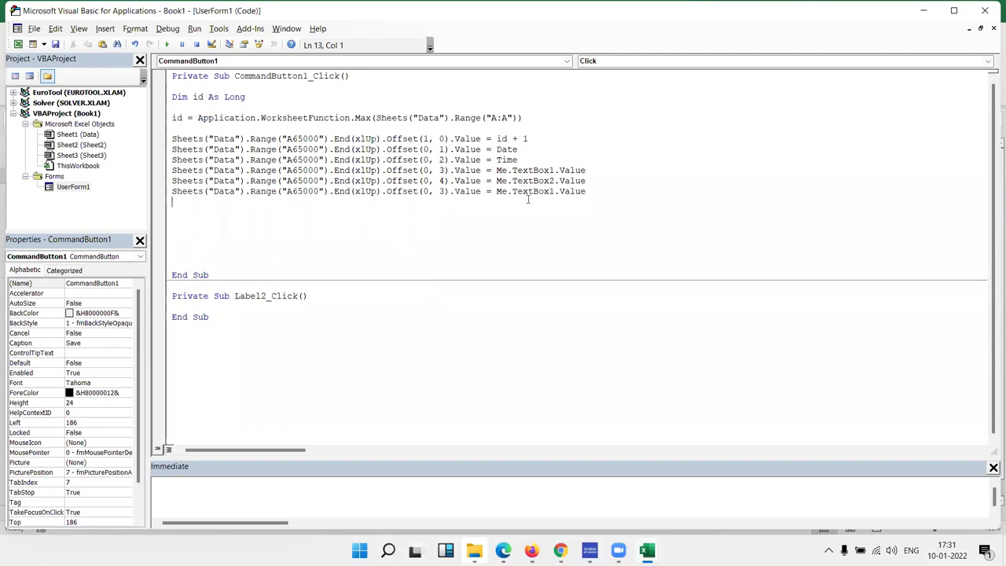
double_click(515, 181)
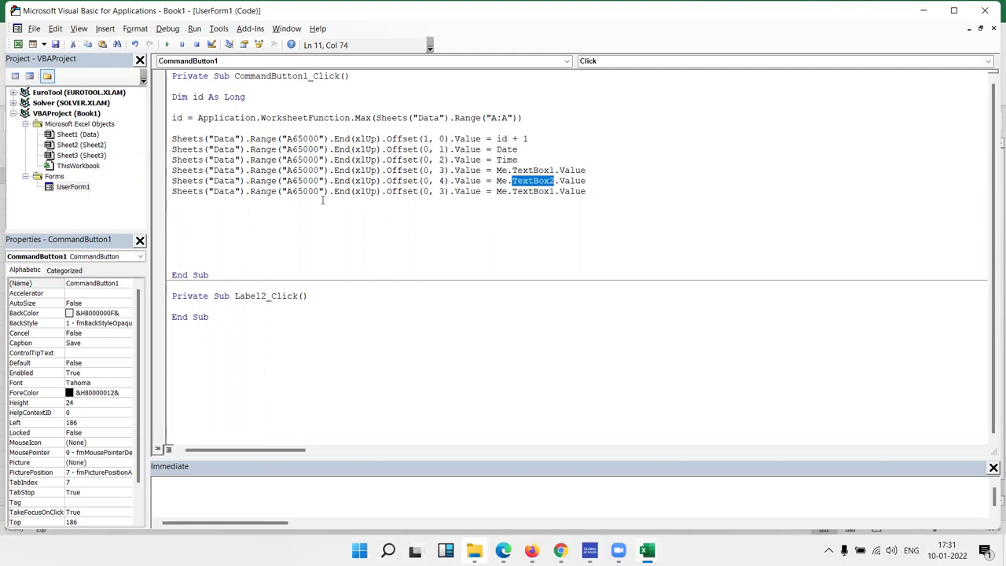
double_click(441, 191)
type("5")
double_click(550, 191)
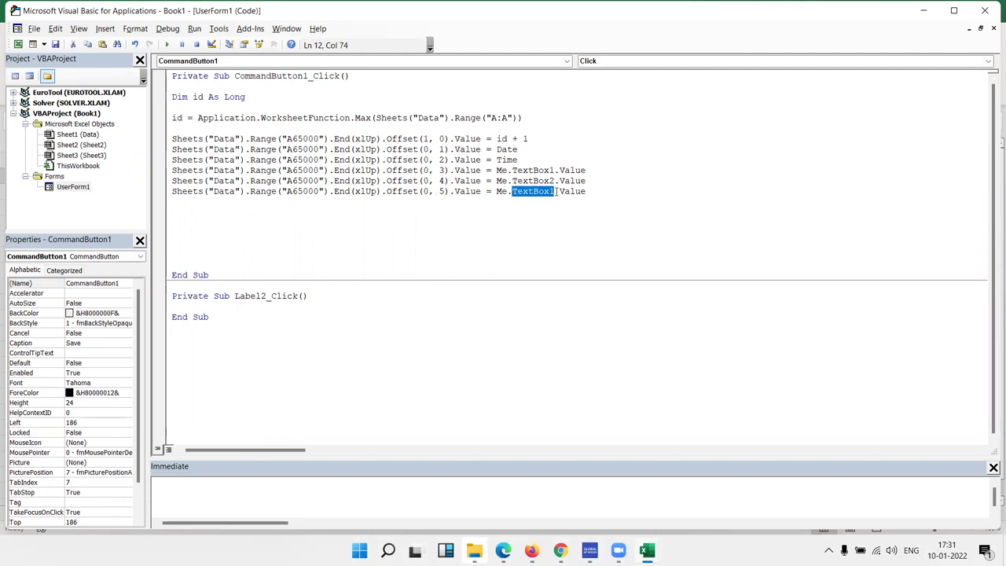
left_click(555, 191)
key("BackSpace")
type("3")
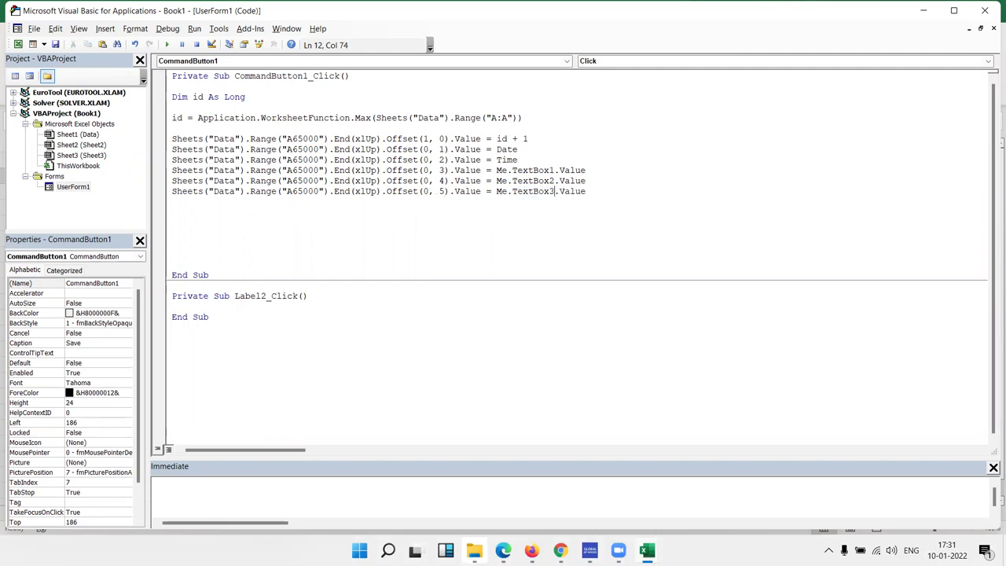
left_click(340, 240)
Add lines before End Sub setting Me.TextBox1.Value and Me.TextBox2.Value to "".
key("Return")
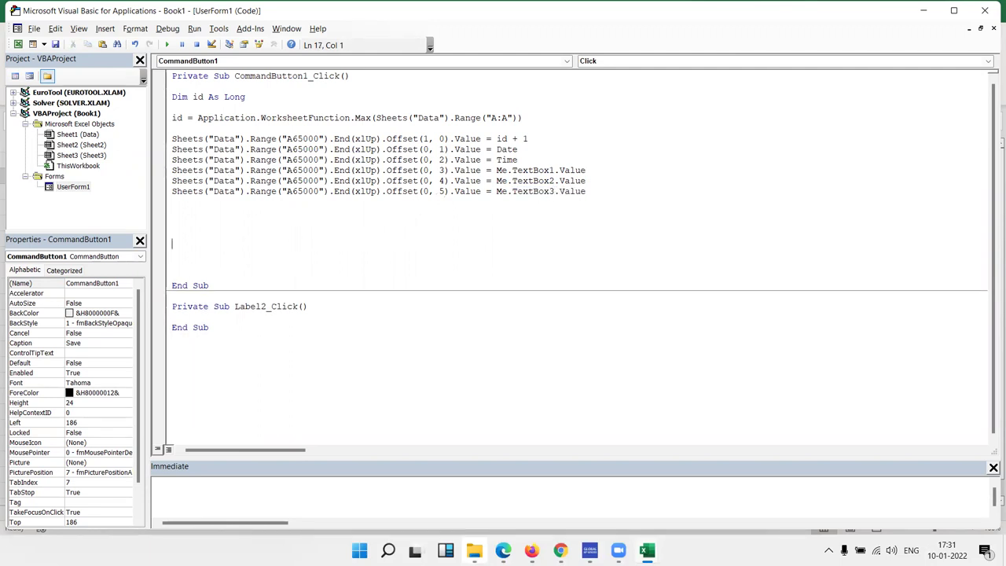
type("me.te")
key("Tab")
type(".v")
key("Tab")
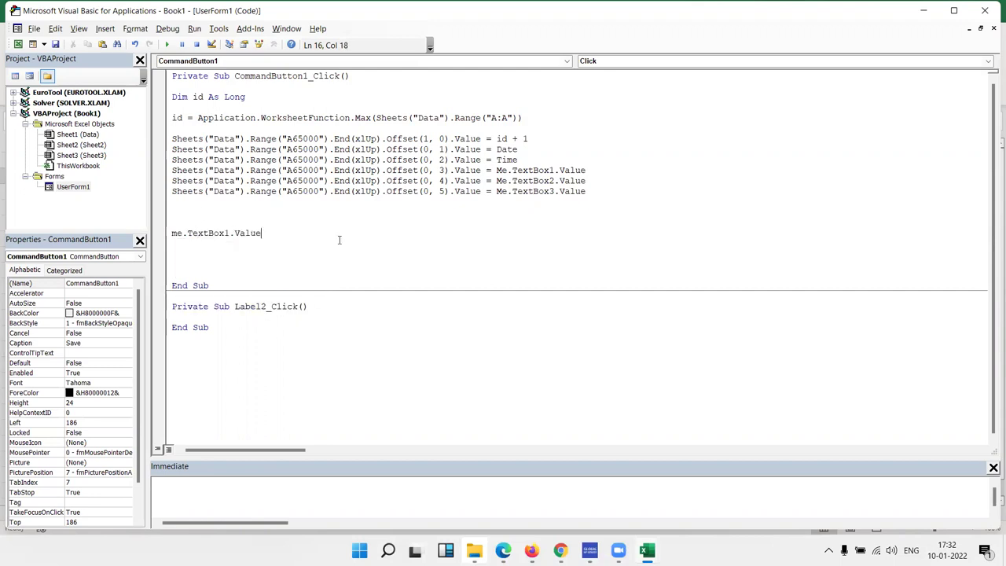
type("= \"\"")
key("Return")
type("me.te")
key("Down")
key("Tab")
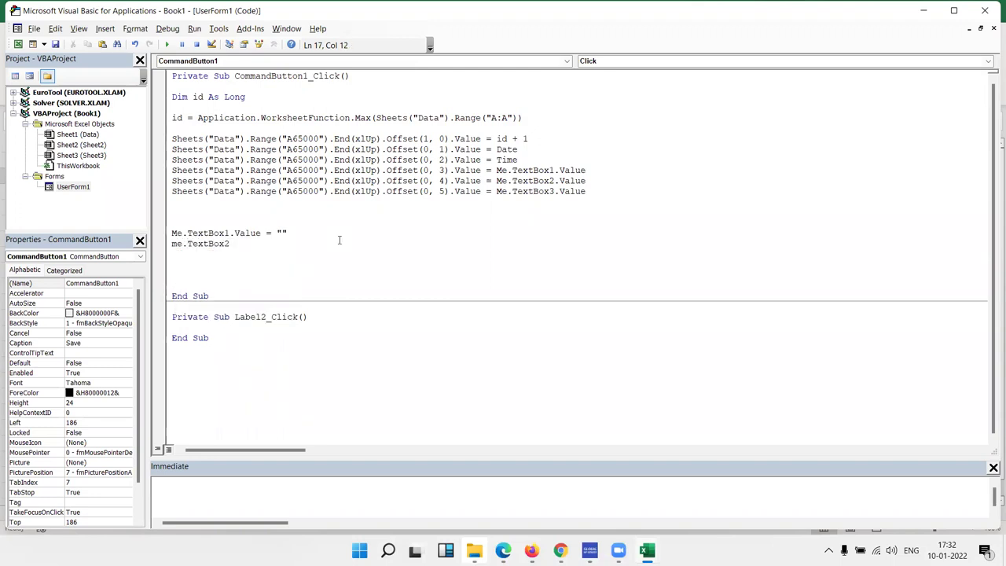
type(".v")
key("Tab")
type("= \"")
type("\"")
key("Return")
Add Me.TextBox3.Value = "" and a MsgBox "Data Saved" line.
type("me")
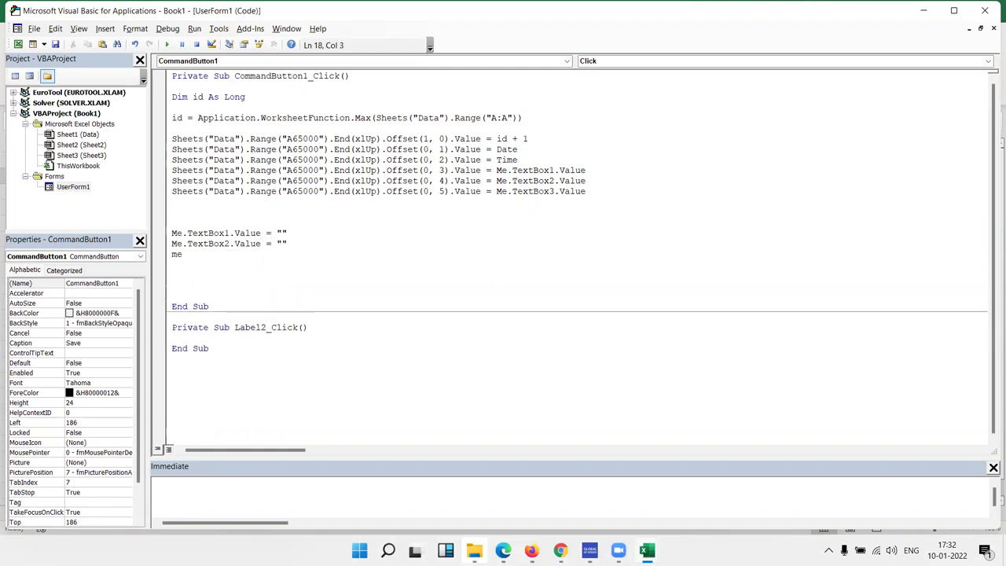
type(".te")
key("Down")
key("Down")
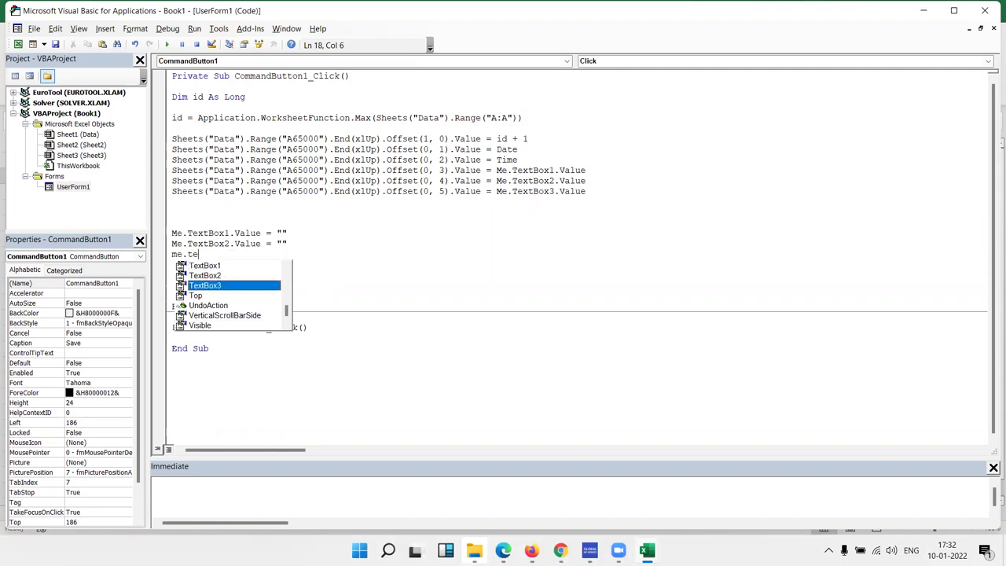
key("Tab")
type(".v")
key("Tab")
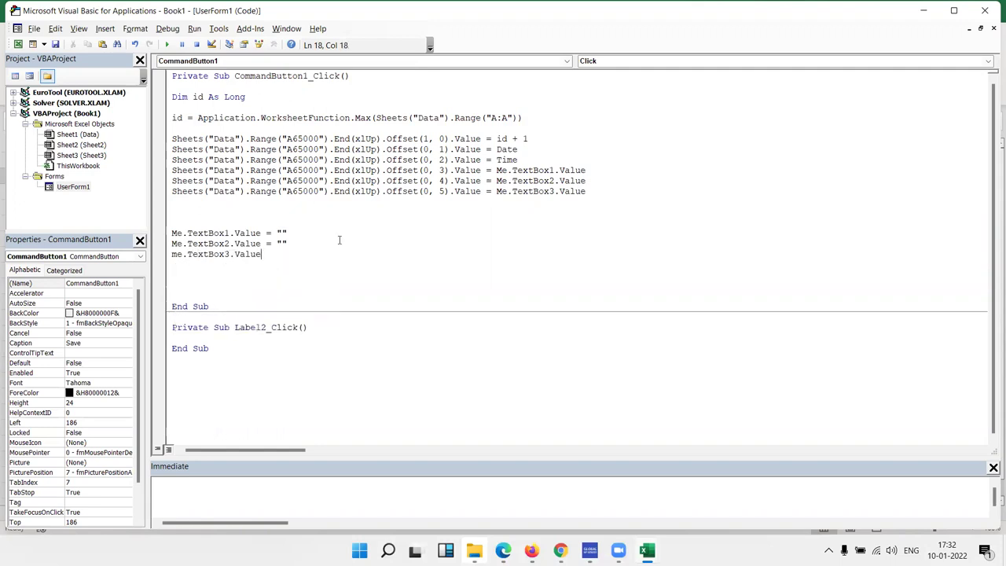
type("= \"\"")
key("Return")
key("Return")
type("msgbox ")
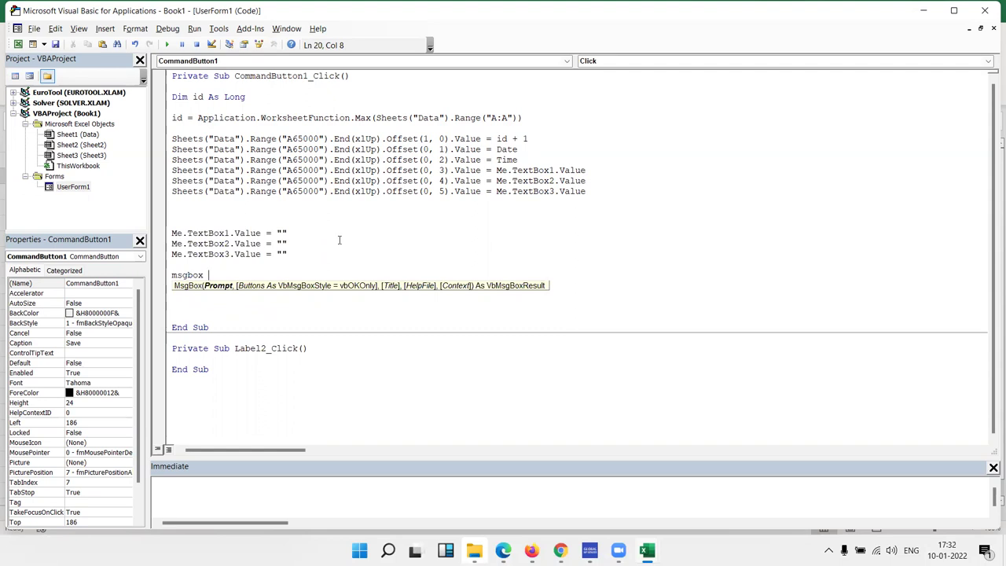
type("\"")
type("Data Saved\"")
left_click(359, 320)
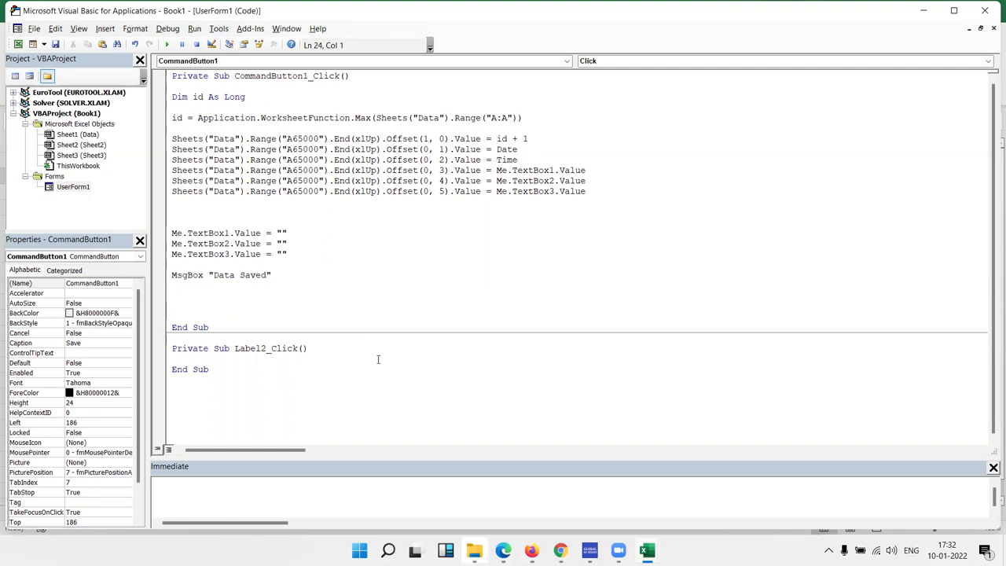
Run UserForm1 and save a first test record with a name and 500.
double_click(79, 191)
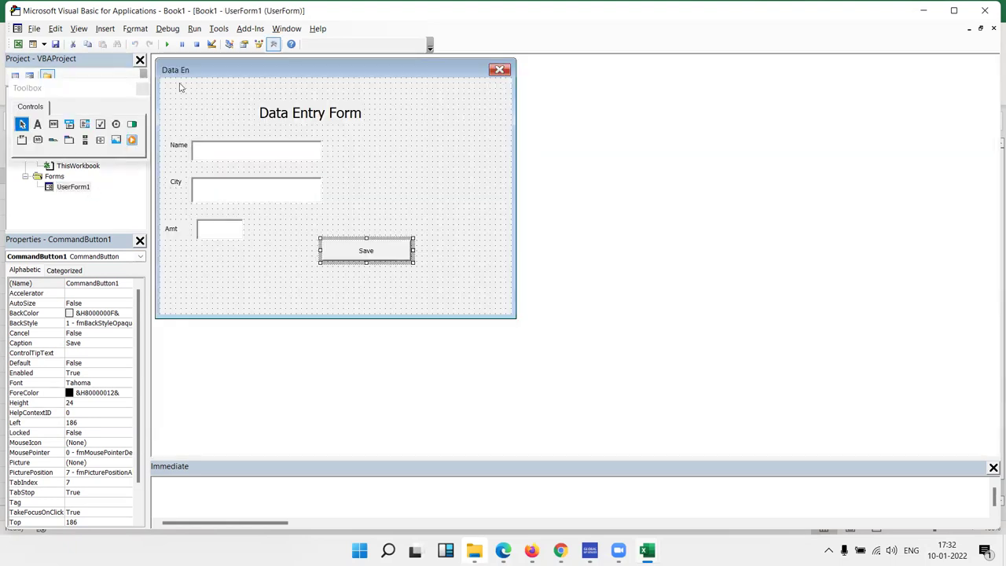
left_click(168, 44)
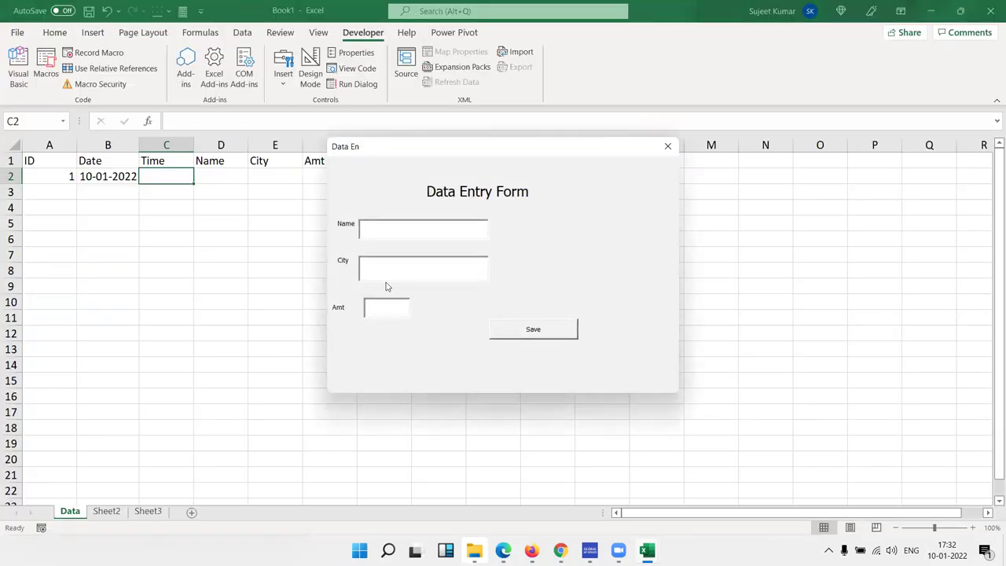
type("PujaPatna")
key("Tab")
type("500")
left_click(533, 330)
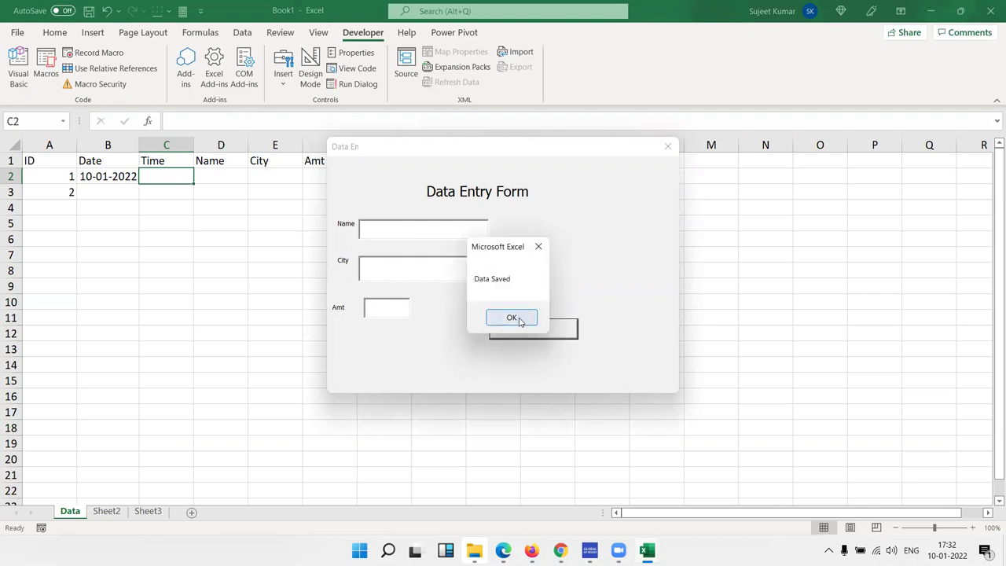
left_click(518, 318)
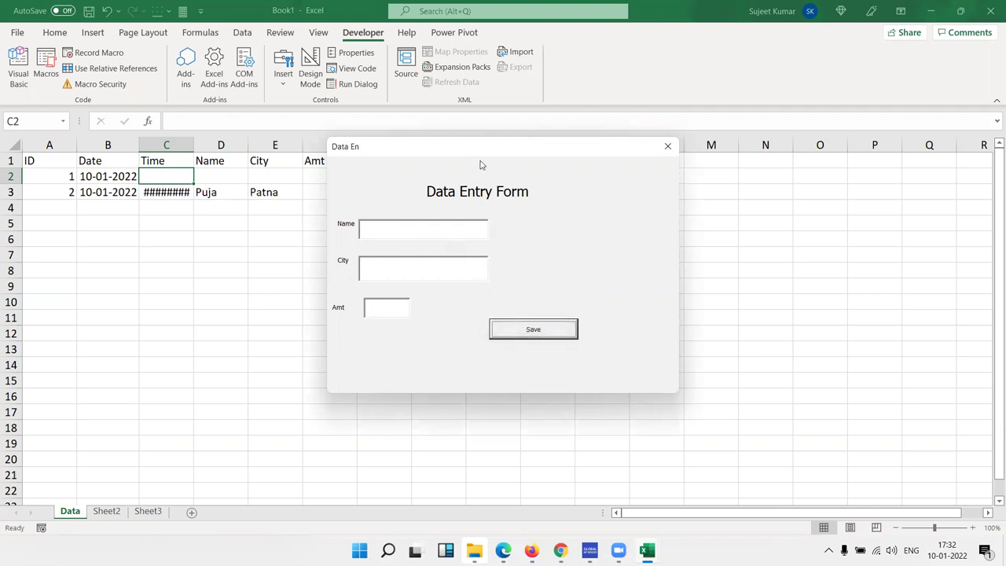
Save a record with a name, city Pune and amount 700, then close the form.
left_click_drag(470, 158, 609, 172)
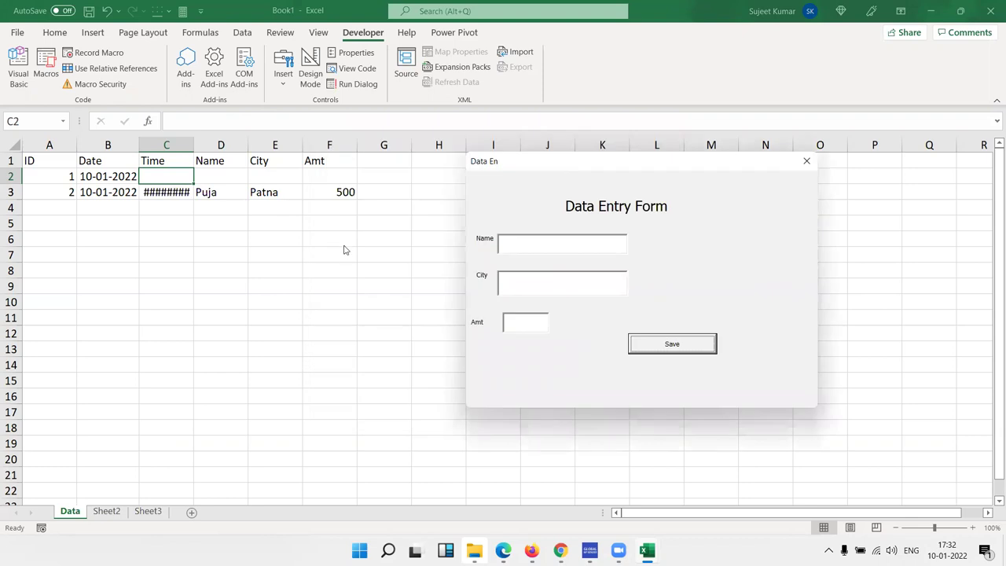
left_click(508, 240)
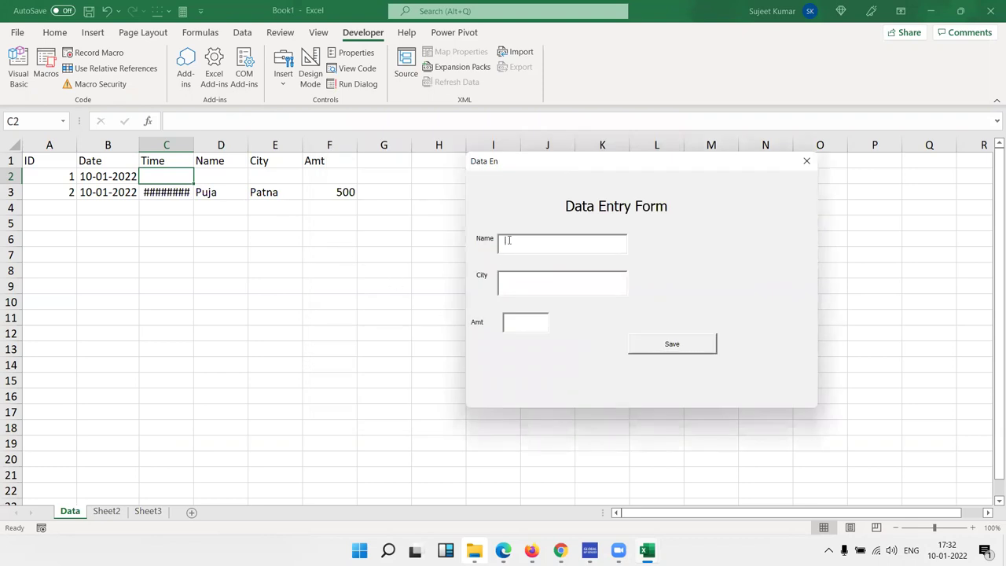
type("Mohan")
key("Tab")
type("Pune")
key("Tab")
type("700")
left_click(674, 347)
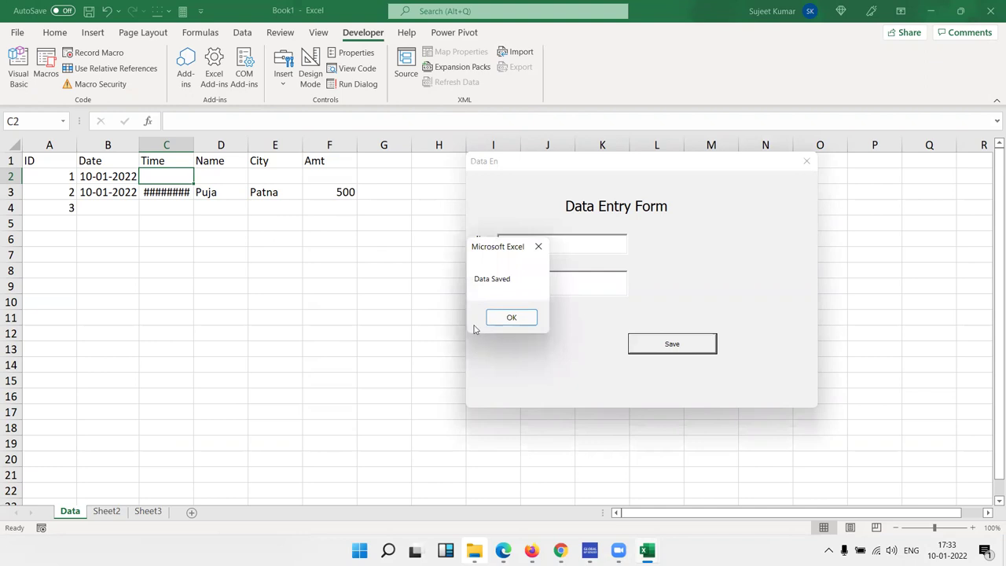
left_click(511, 317)
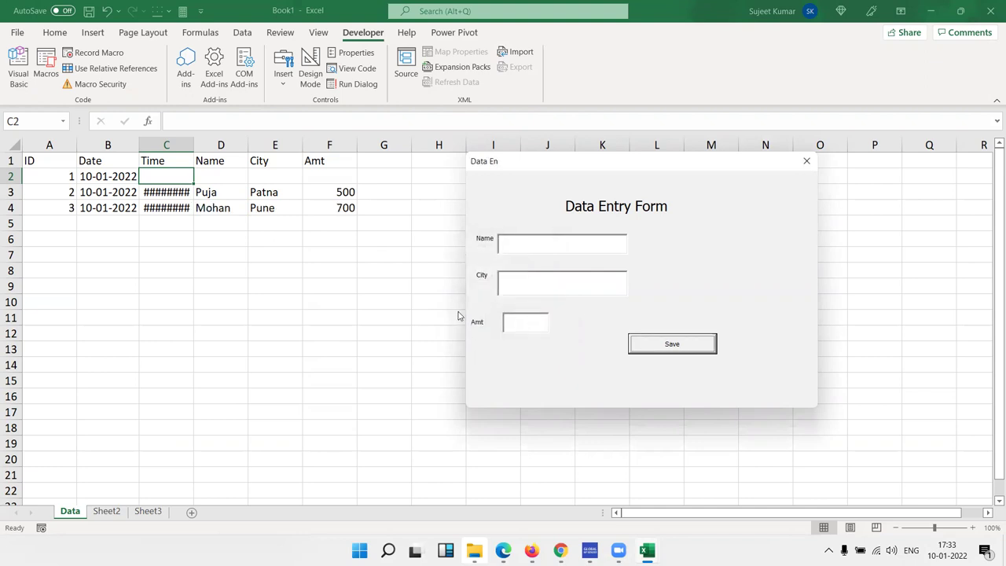
left_click(806, 160)
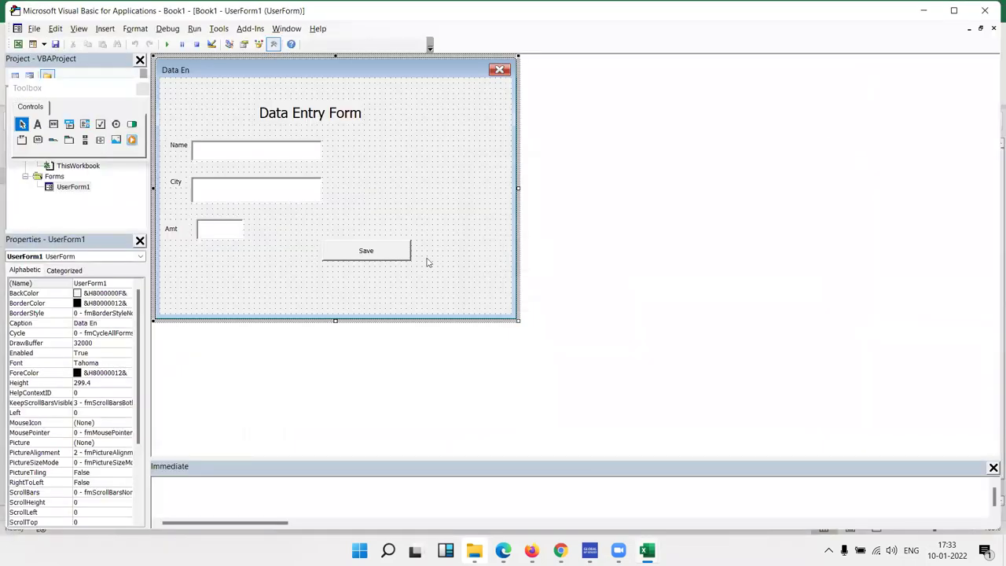
Shift the Save button left and draw a new command button below the Amt box.
mouse_move(394, 261)
left_mouse_down()
mouse_move(458, 260)
mouse_move(429, 260)
left_mouse_up()
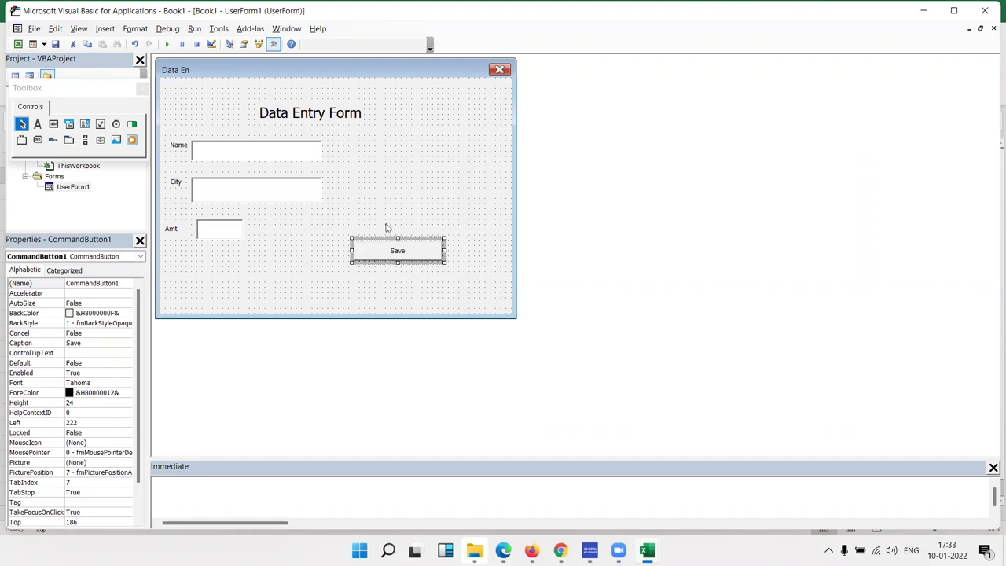
left_click(402, 120)
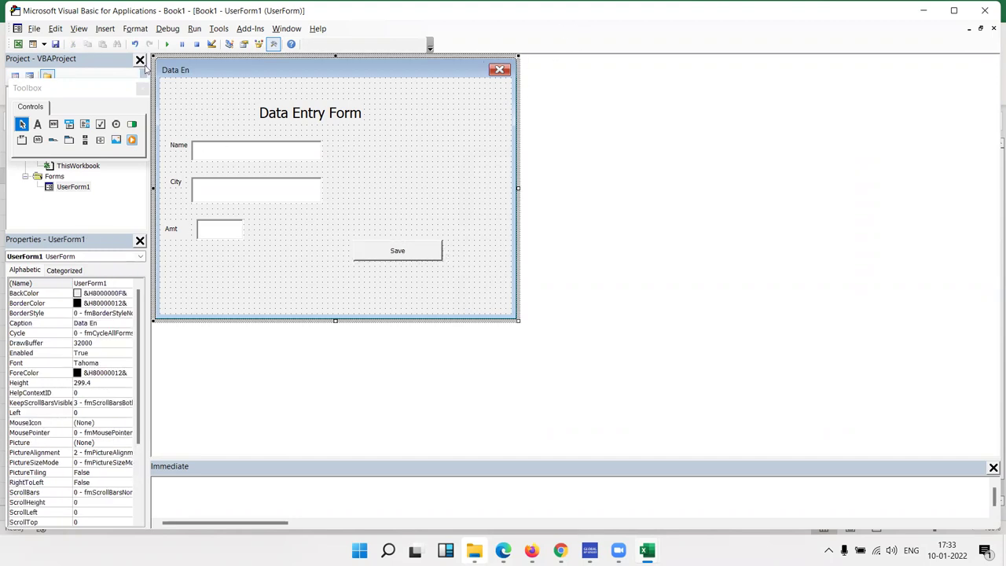
left_click(38, 140)
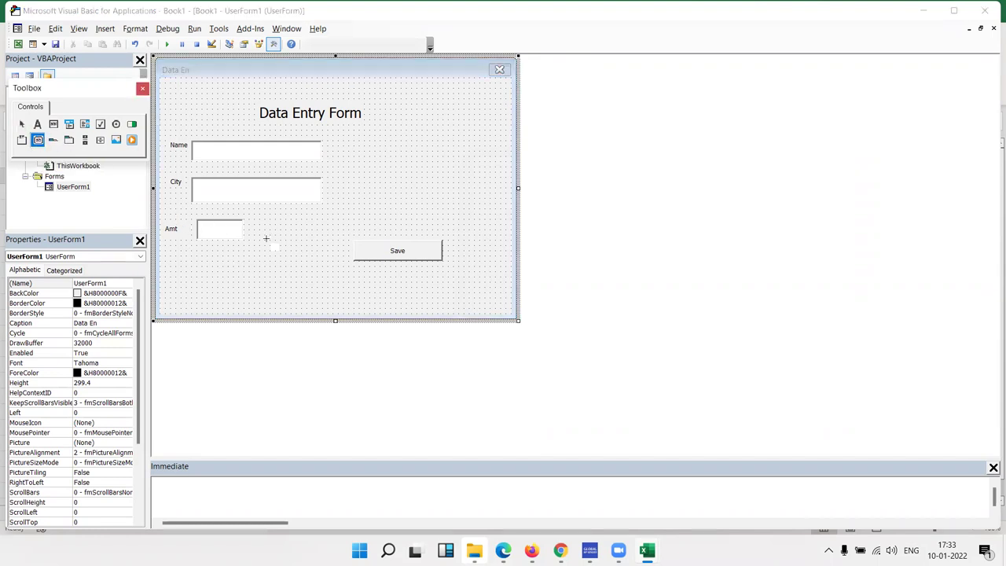
left_click_drag(165, 268, 245, 288)
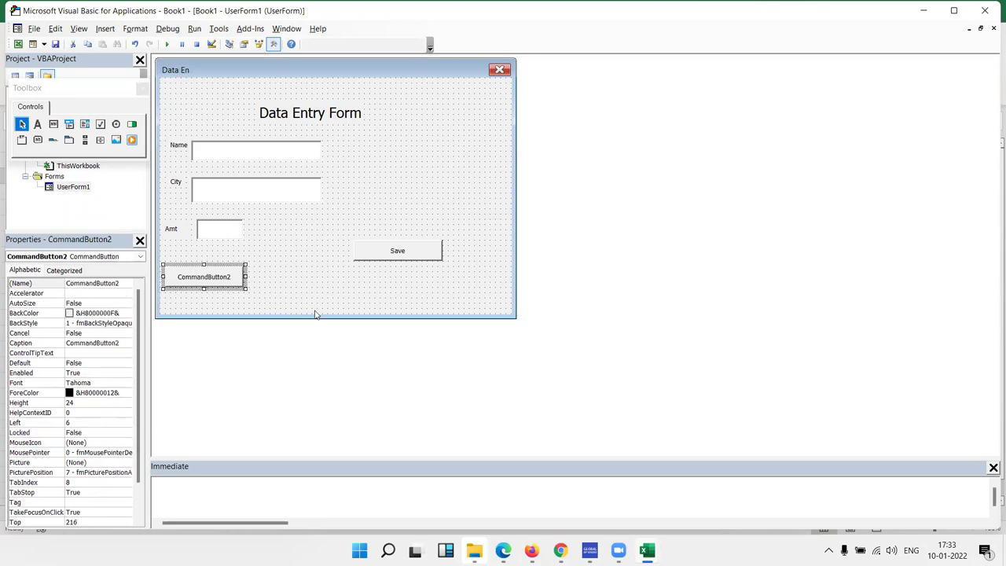
Caption the new button 'Clear' and open its click code.
left_click(220, 280)
key("BackSpace")
key("BackSpace")
key("BackSpace")
key("BackSpace")
key("BackSpace")
key("BackSpace")
key("BackSpace")
key("BackSpace")
key("BackSpace")
type("Clear")
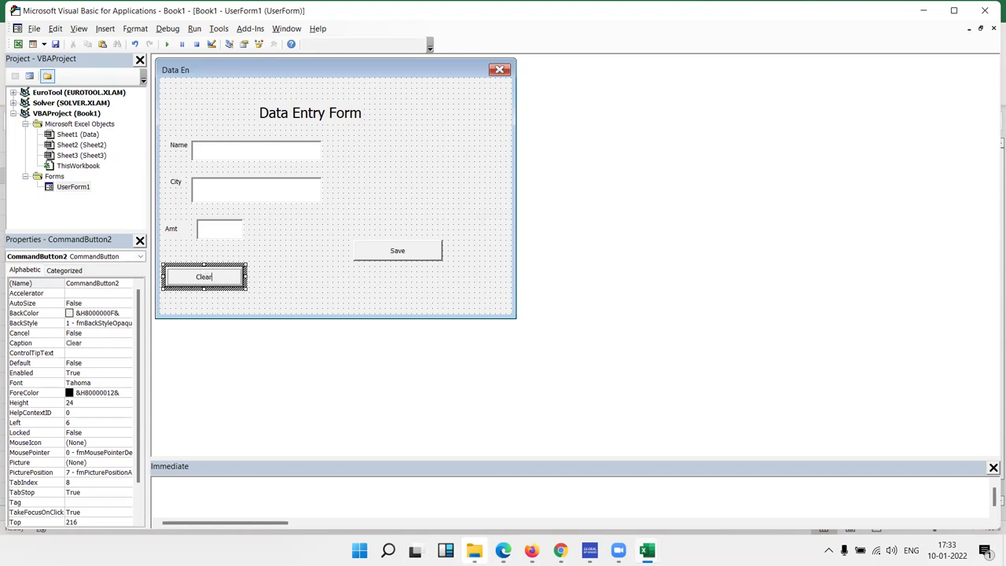
left_click(338, 292)
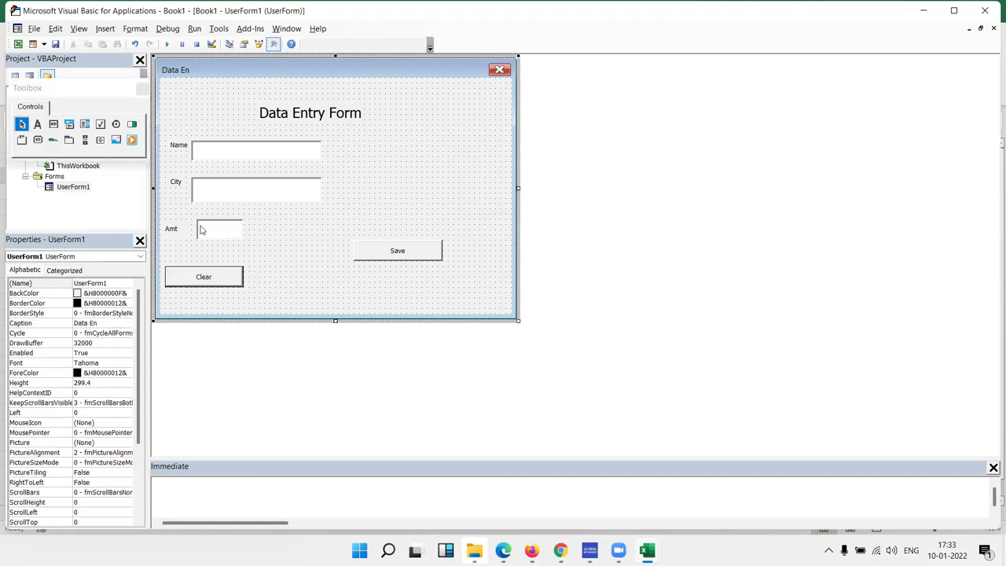
double_click(220, 285)
Paste the three TextBox-clearing lines into Label2_Click and add blank lines after the last End Sub.
left_click_drag(292, 254, 168, 234)
key("ctrl+c")
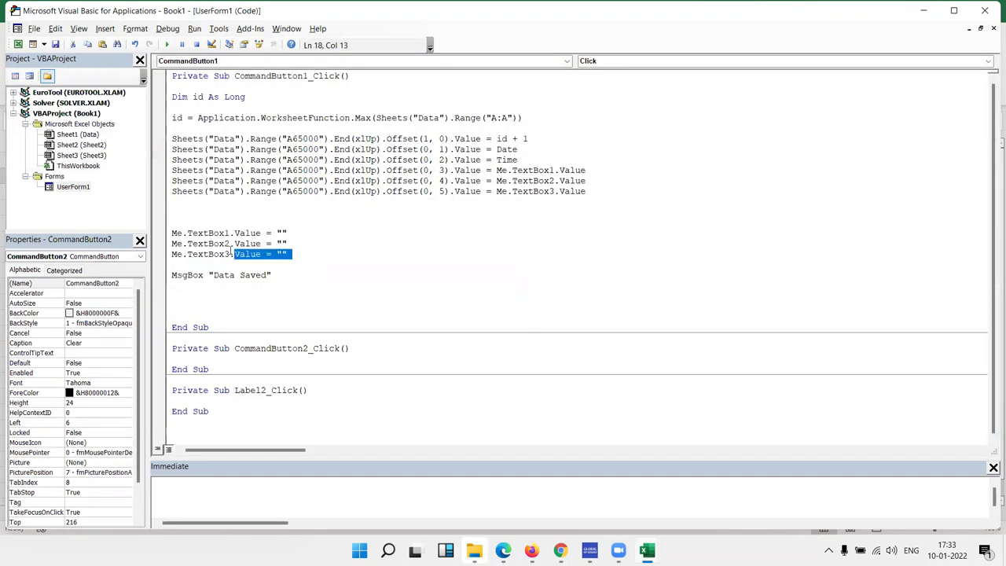
left_click(182, 402)
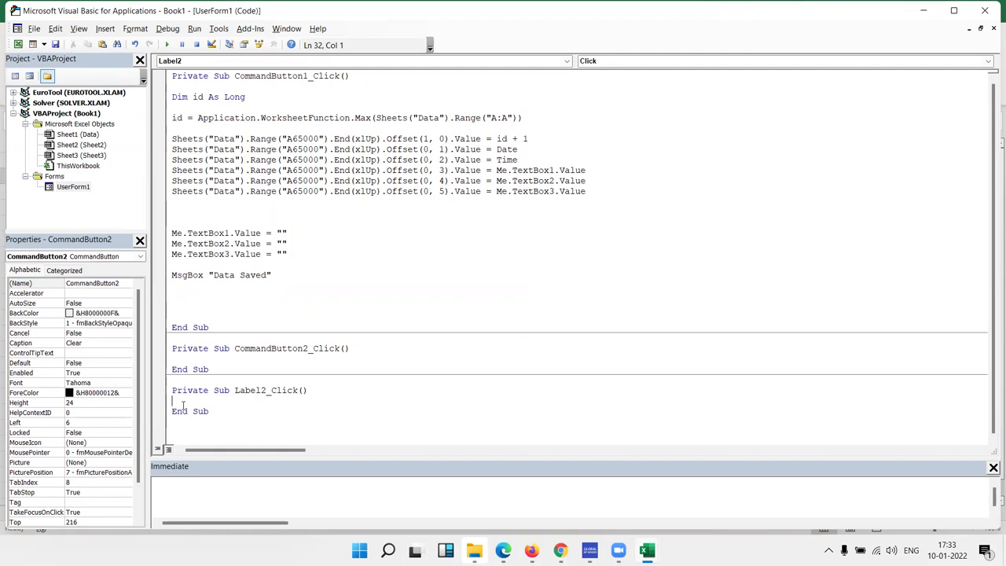
type("Me.TextBox1.Value = \"\" Me.TextBox2.Value = \"\" Me.TextBox3.Value = \"\"")
scroll(230, 391, "down", 1)
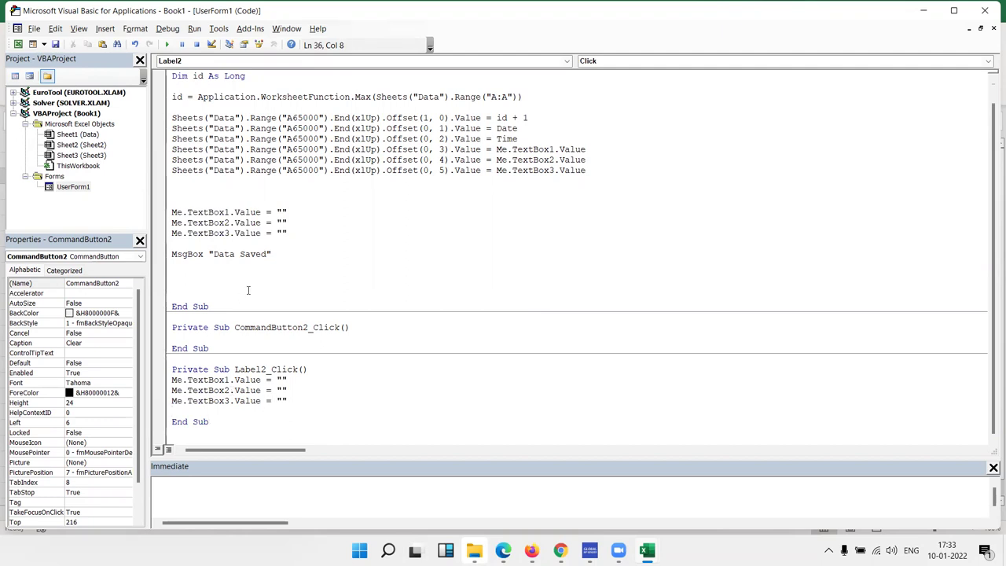
left_click_drag(292, 234, 172, 209)
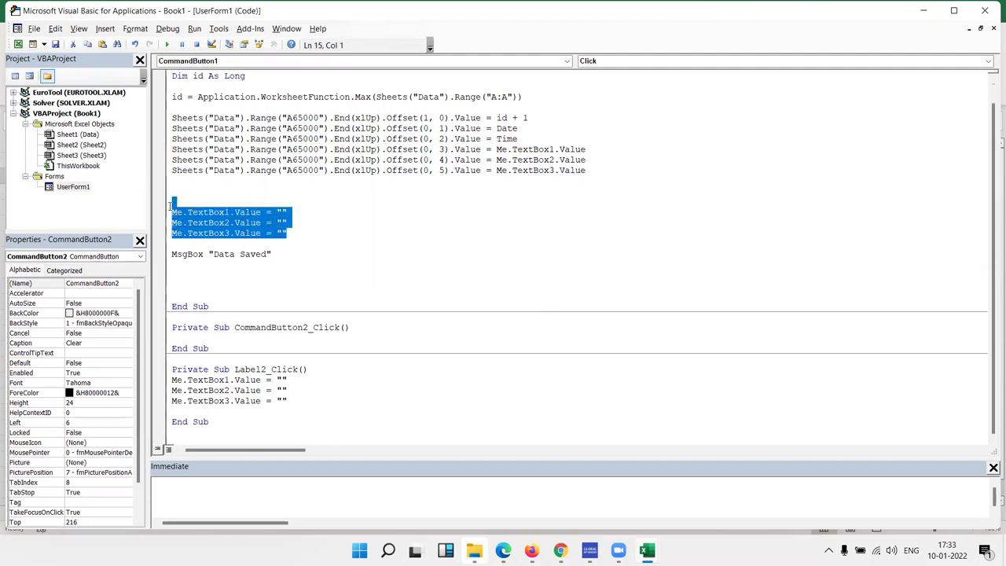
left_click_drag(317, 404, 172, 379)
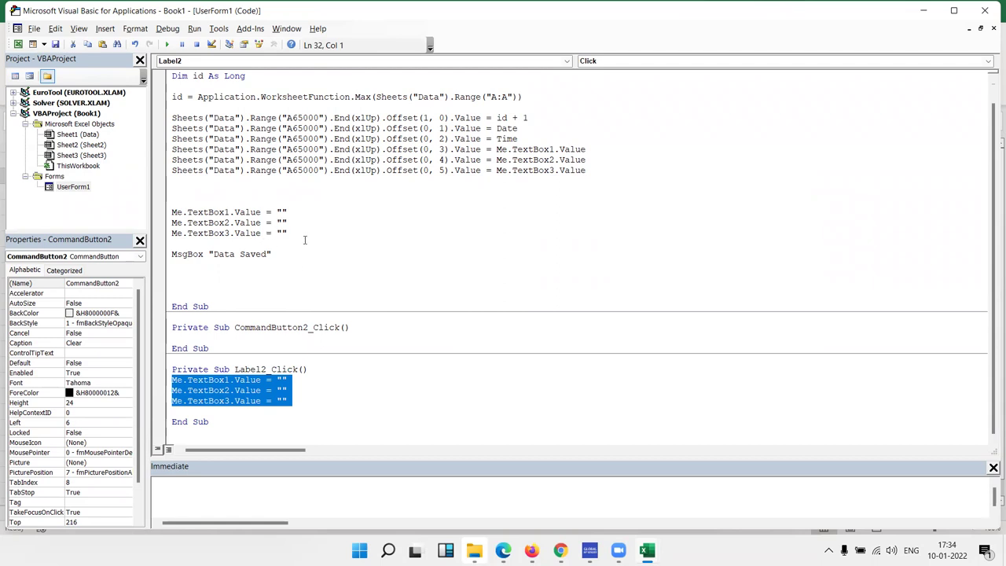
left_click_drag(290, 234, 167, 212)
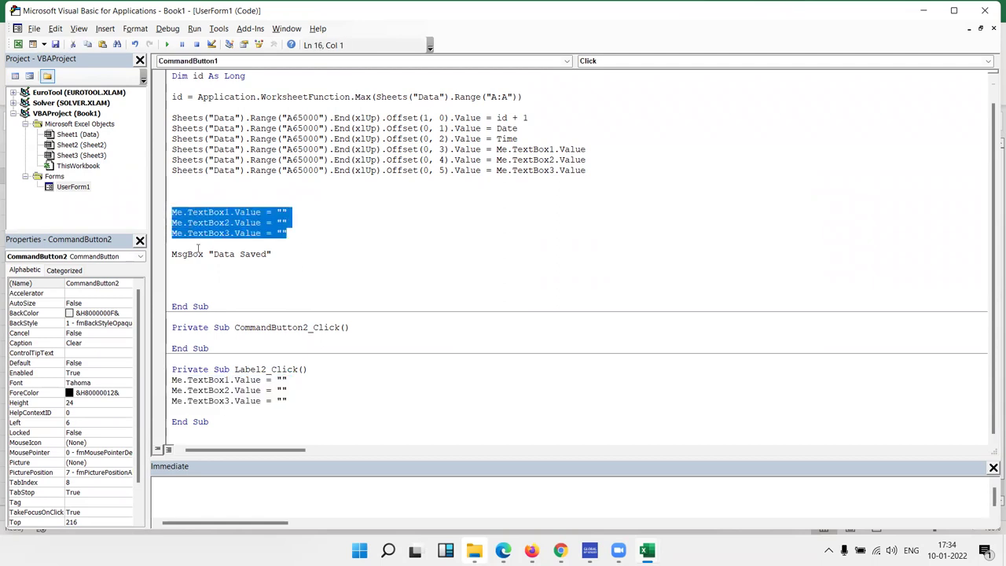
left_click(206, 436)
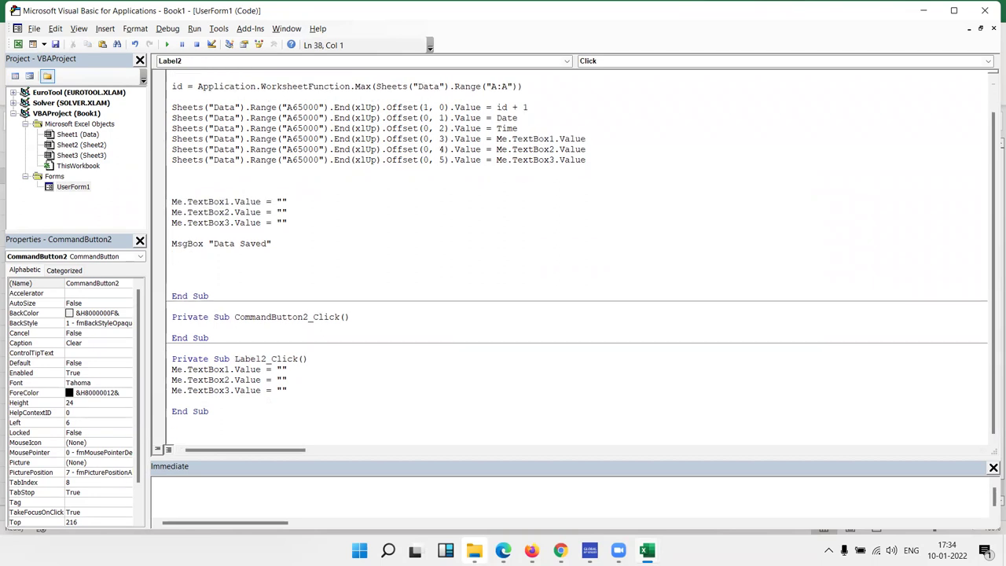
key("Return")
key("Return")
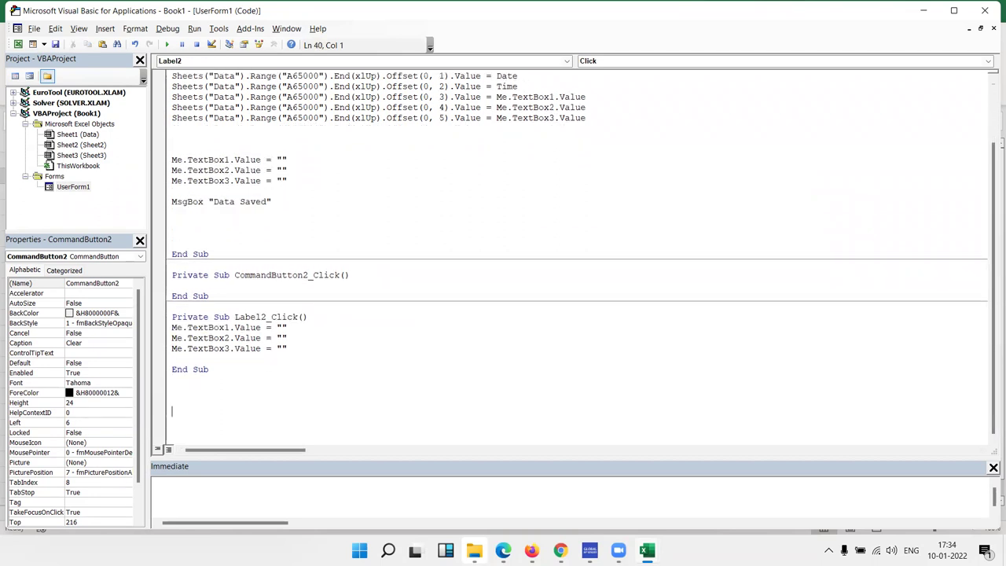
Create Function CL() containing the three lines that empty TextBox1–3.
type("finc")
type("tion CL()")
key("Home")
key("Right")
key("Delete")
type("u")
key("End")
key("Return")
key("Return")
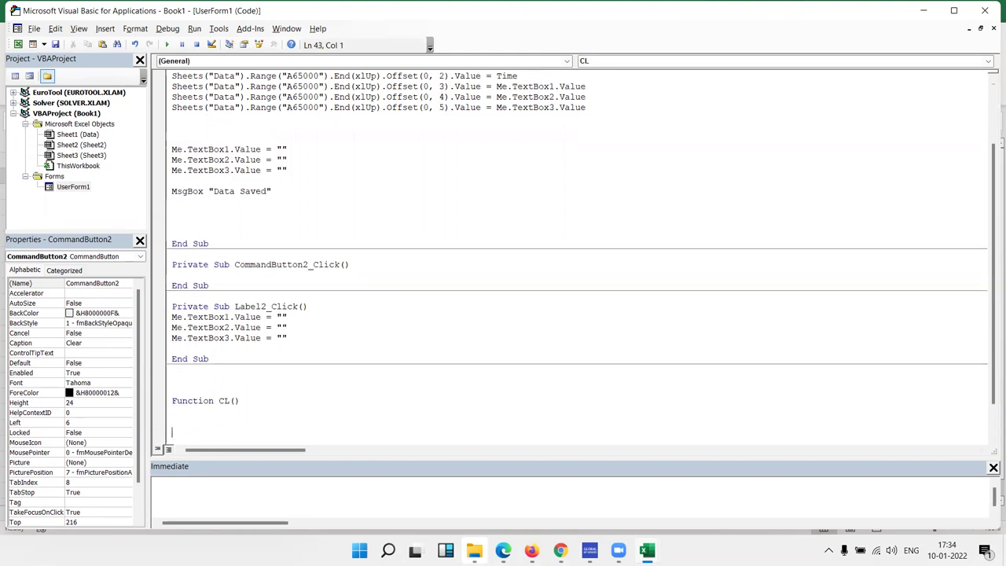
key("Return")
key("ctrl+v")
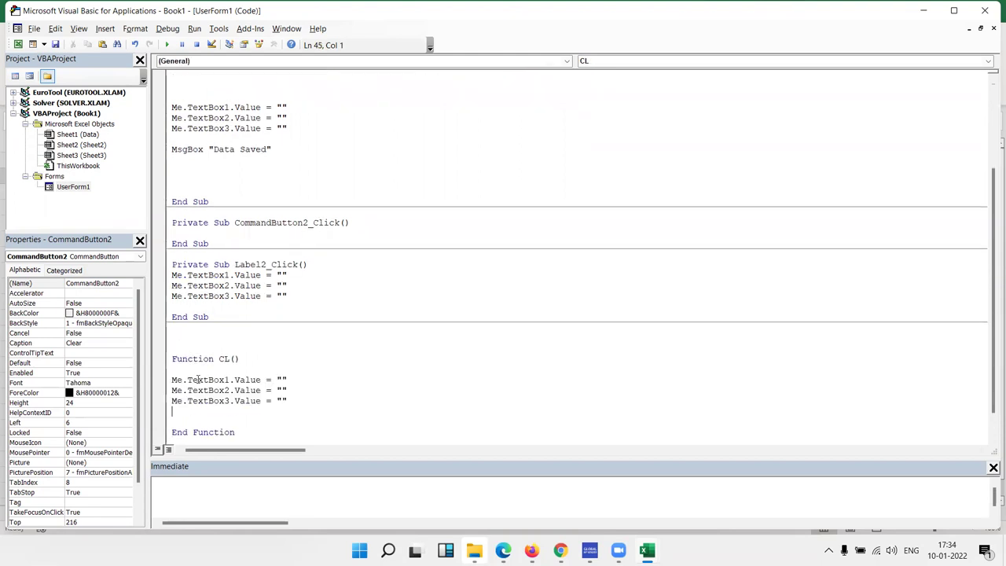
Replace the clearing lines in Label2_Click and the Save routine with a = CL().
left_click(277, 359)
left_click_drag(295, 296, 172, 275)
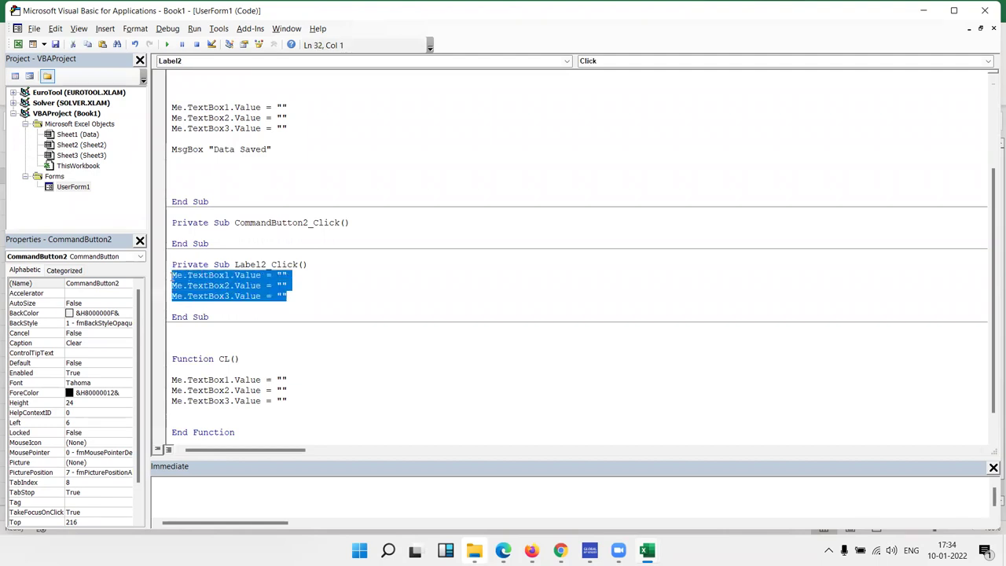
type("a=cl()")
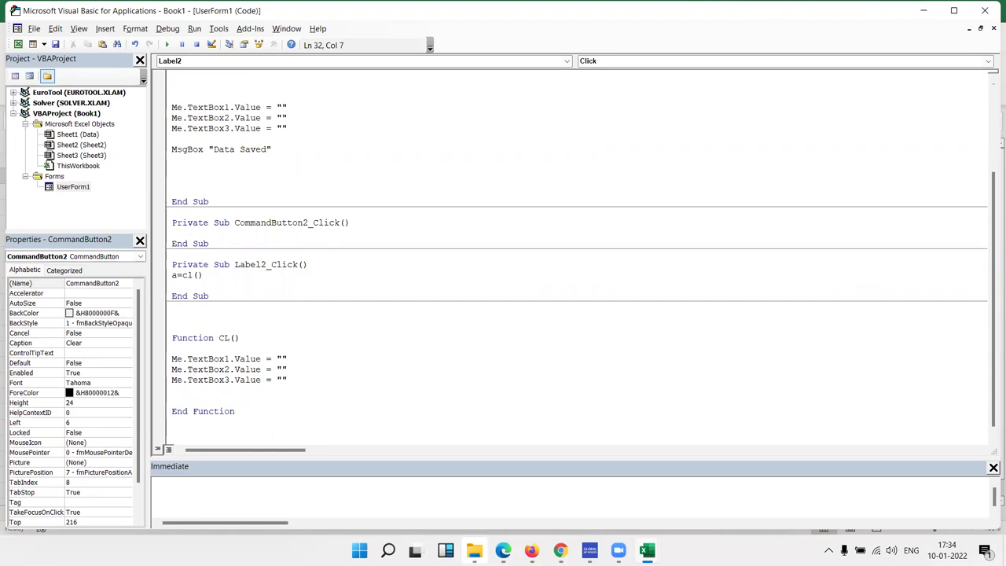
key("Return")
scroll(256, 174, "up", 1)
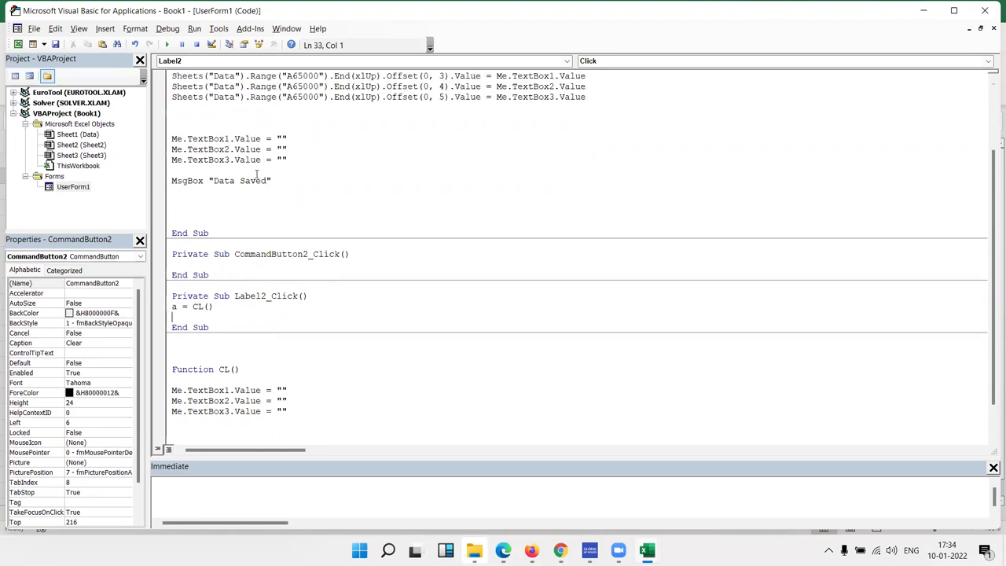
left_click_drag(211, 149, 164, 137)
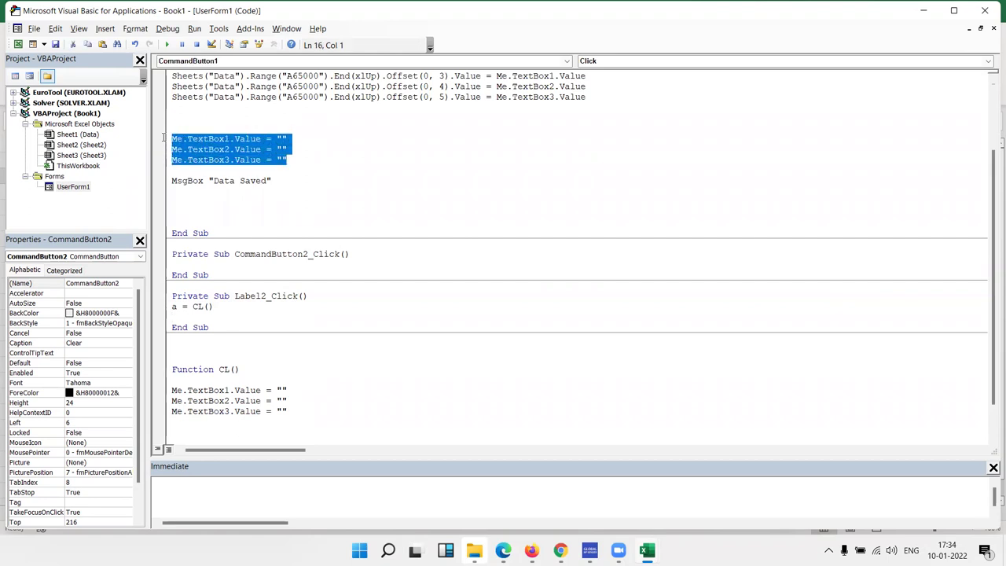
type("a=cl()")
left_click(317, 146)
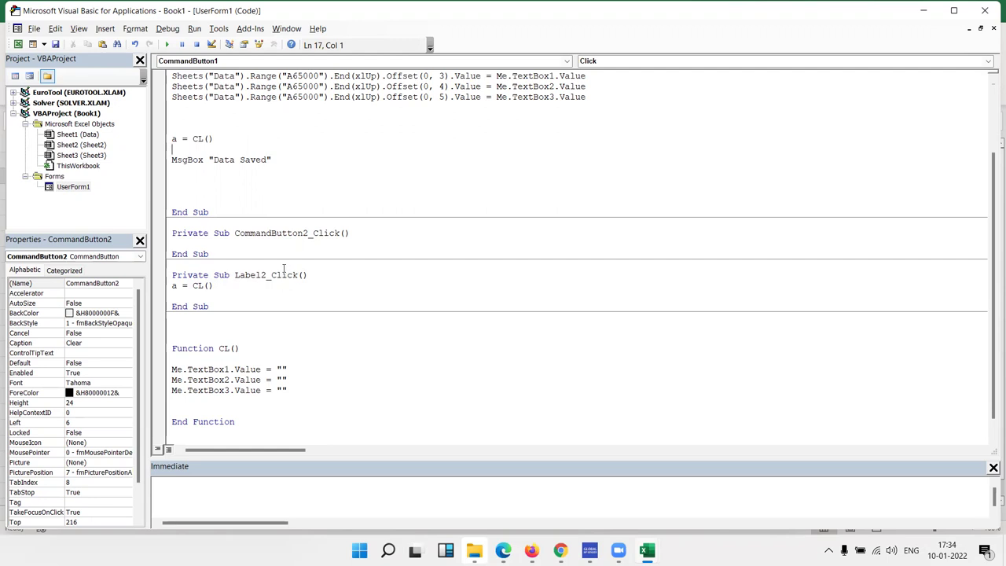
Review the CL function and Save code, then select UserForm1 in the Project Explorer.
scroll(324, 342, "up", 2)
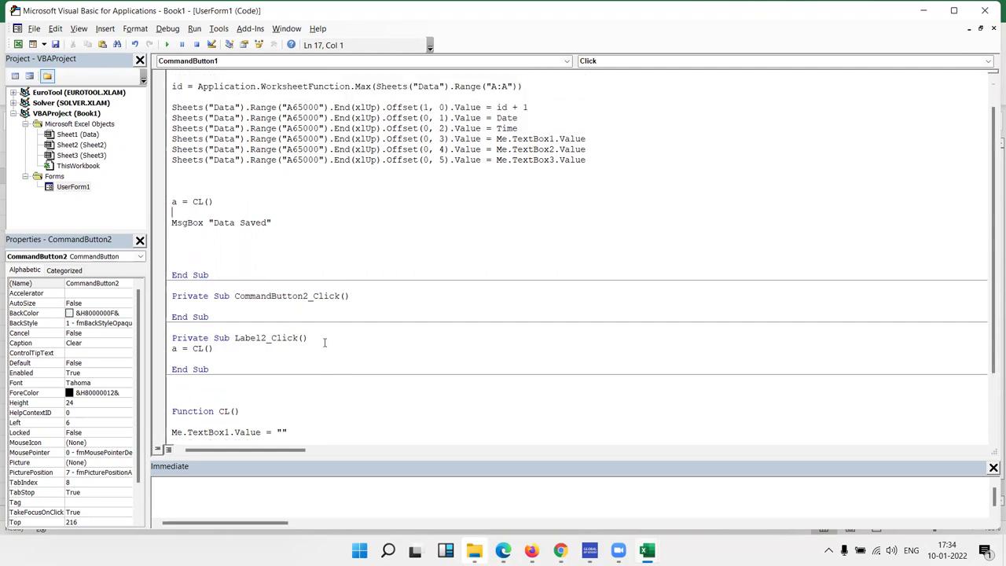
scroll(324, 342, "up", 1)
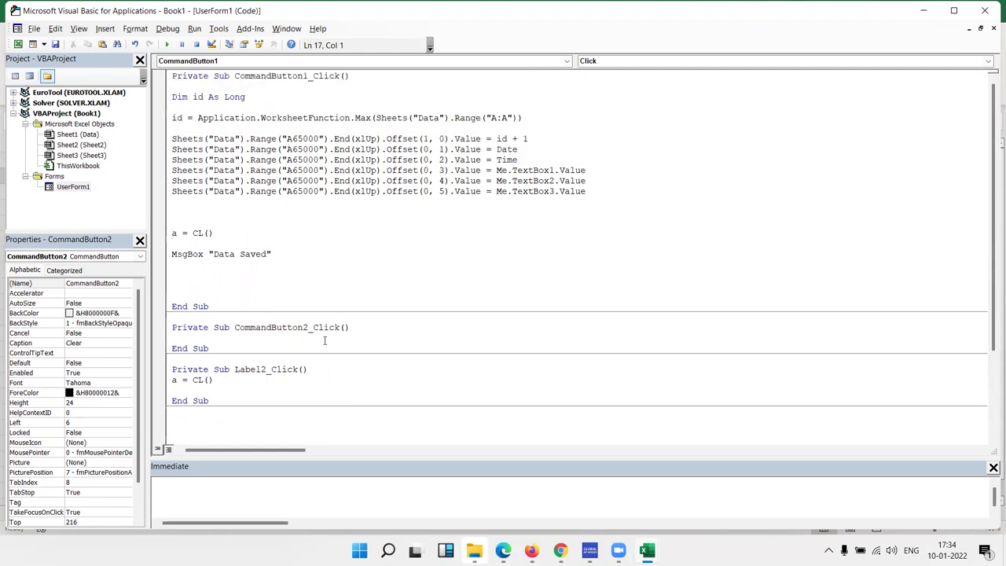
scroll(323, 340, "down", 2)
scroll(319, 361, "down", 2)
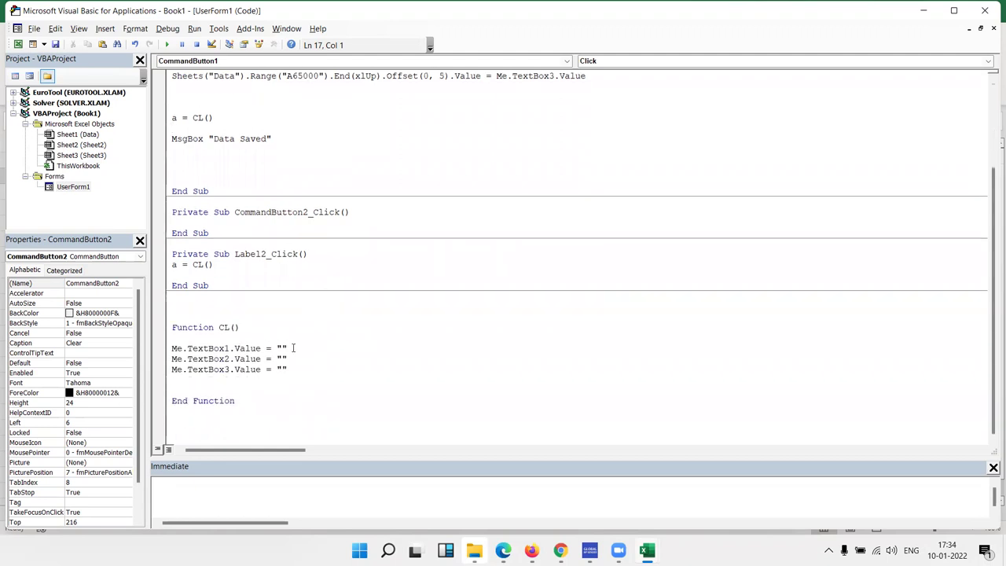
left_click_drag(305, 368, 169, 348)
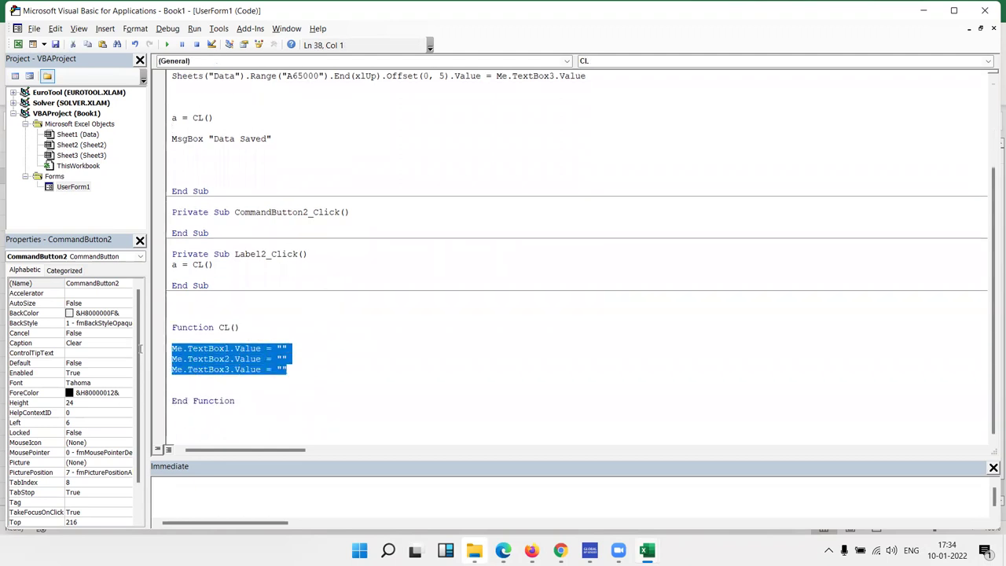
left_click(231, 386)
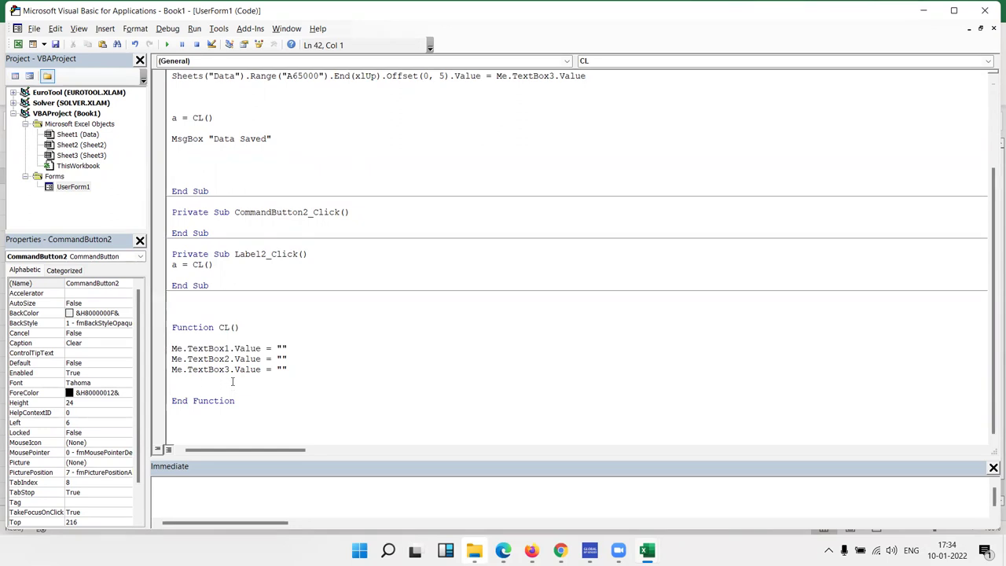
scroll(232, 381, "up", 2)
scroll(232, 381, "up", 2)
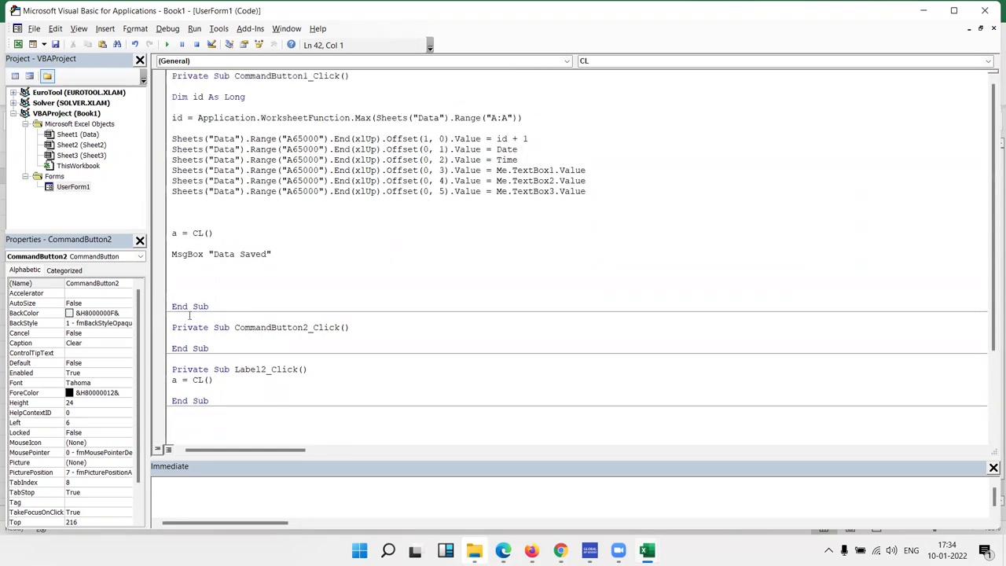
left_click(83, 188)
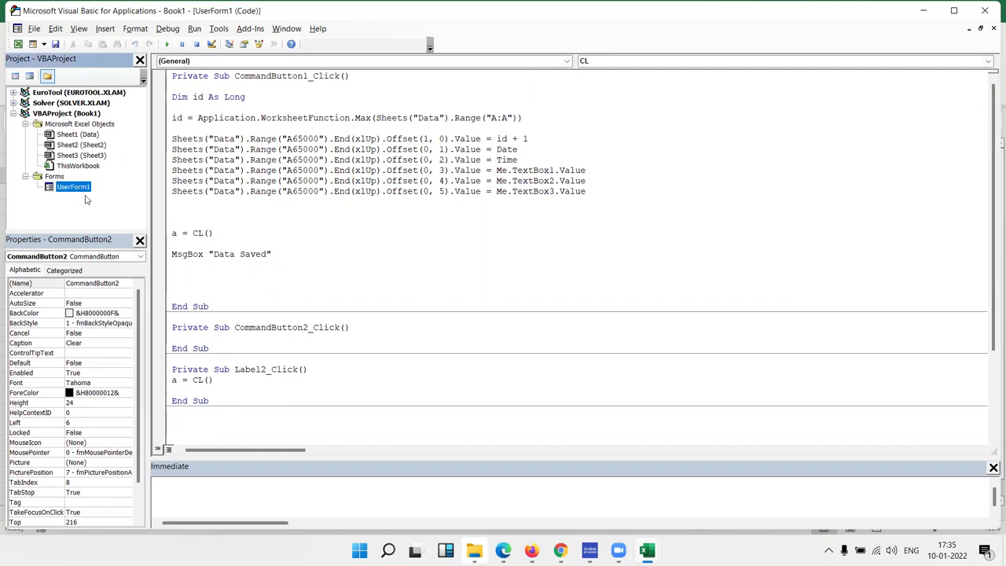
Test-run the form with sample Name and City text; Clear leaves them, so close it.
double_click(76, 189)
left_click(223, 169)
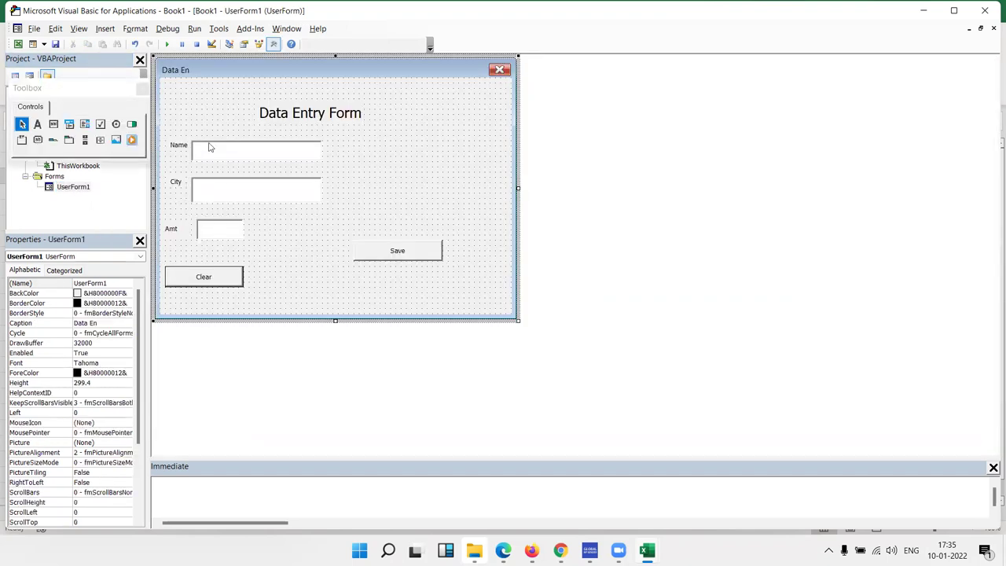
left_click(166, 44)
type("dsfsd")
left_click(384, 275)
type("sdf")
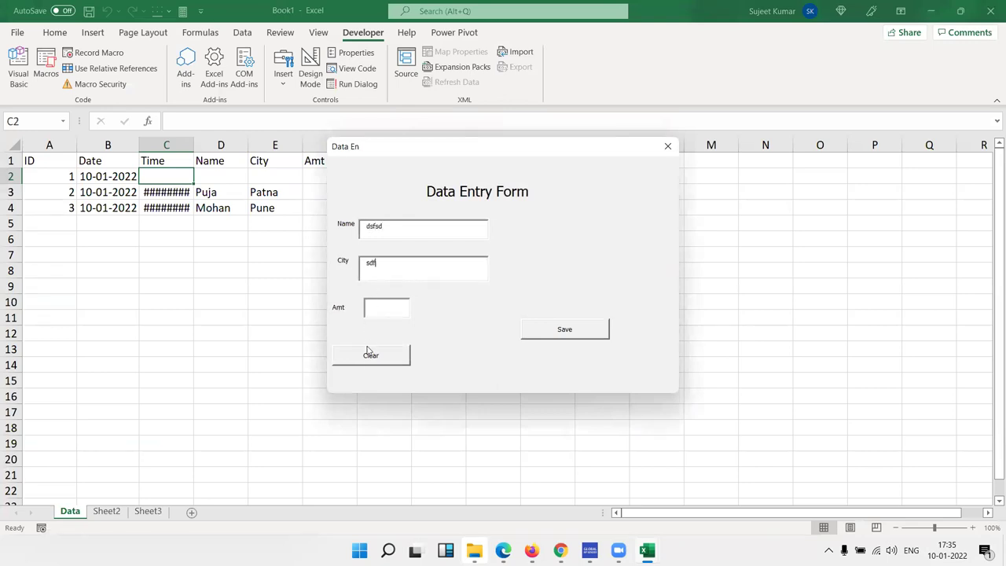
left_click(368, 362)
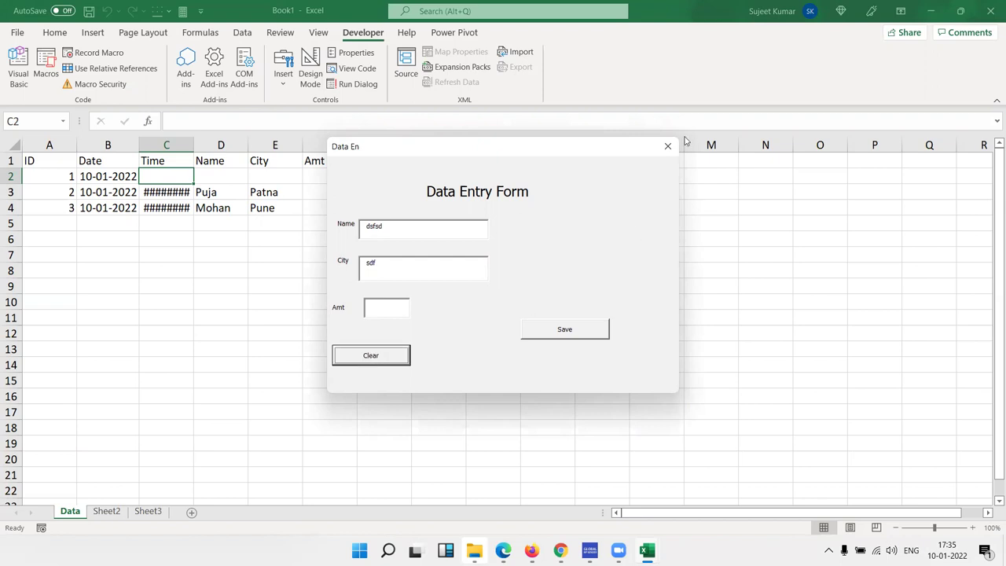
left_click(369, 360)
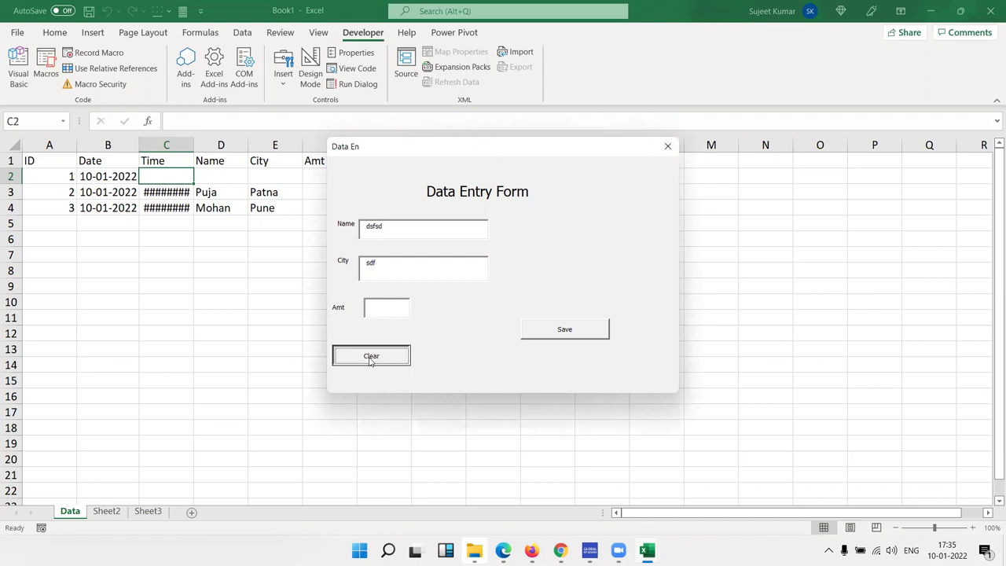
left_click(667, 149)
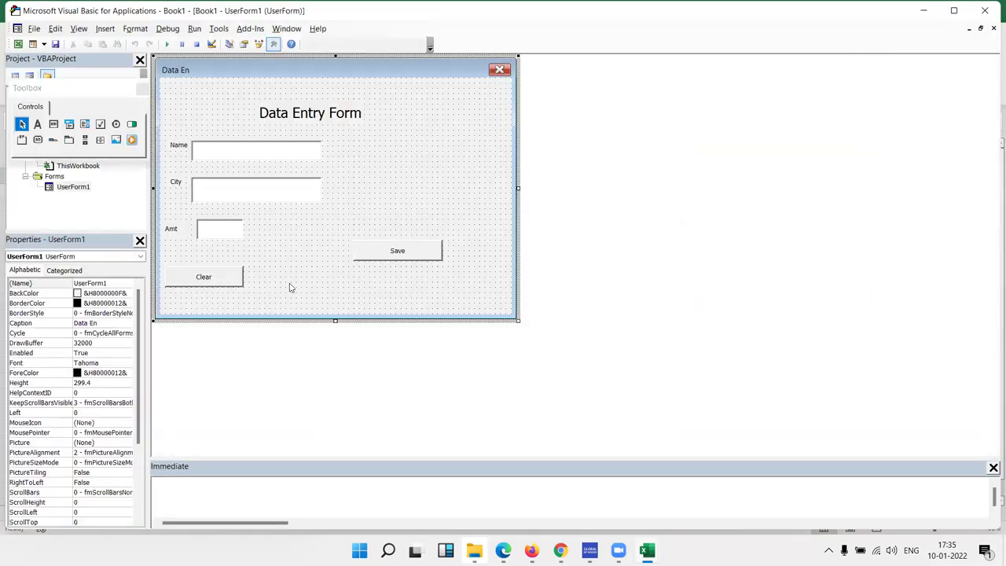
left_click(228, 287)
Move a = CL() into CommandButton2_Click and delete the Label2_Click procedure.
double_click(227, 288)
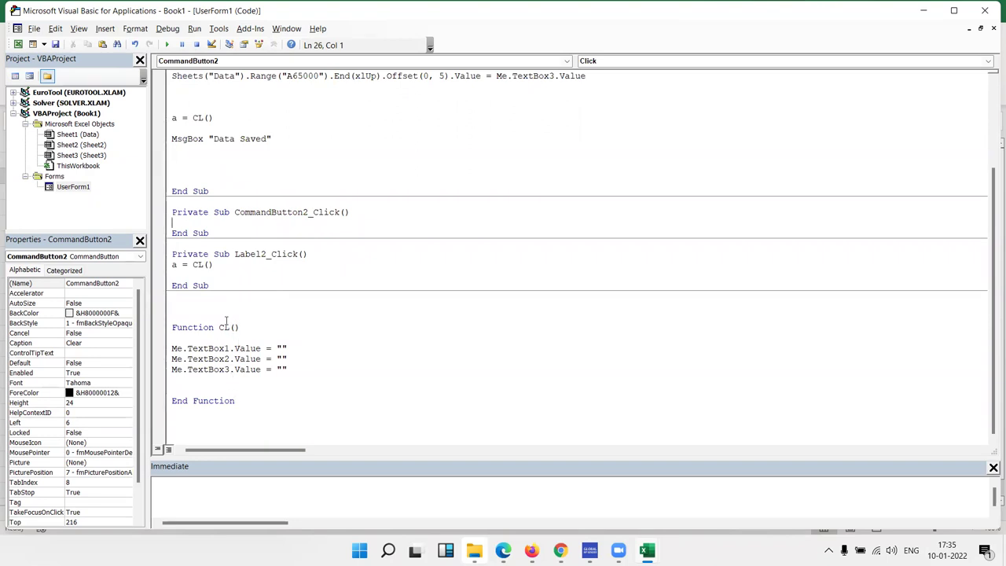
scroll(231, 300, "up", 1)
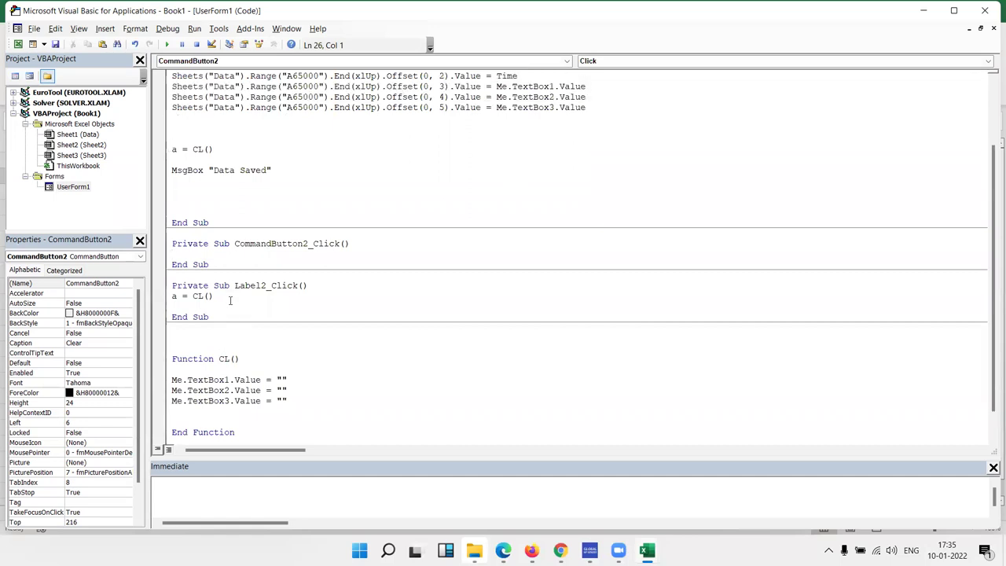
scroll(230, 300, "down", 1)
left_click(219, 267)
left_click_drag(219, 267, 168, 267)
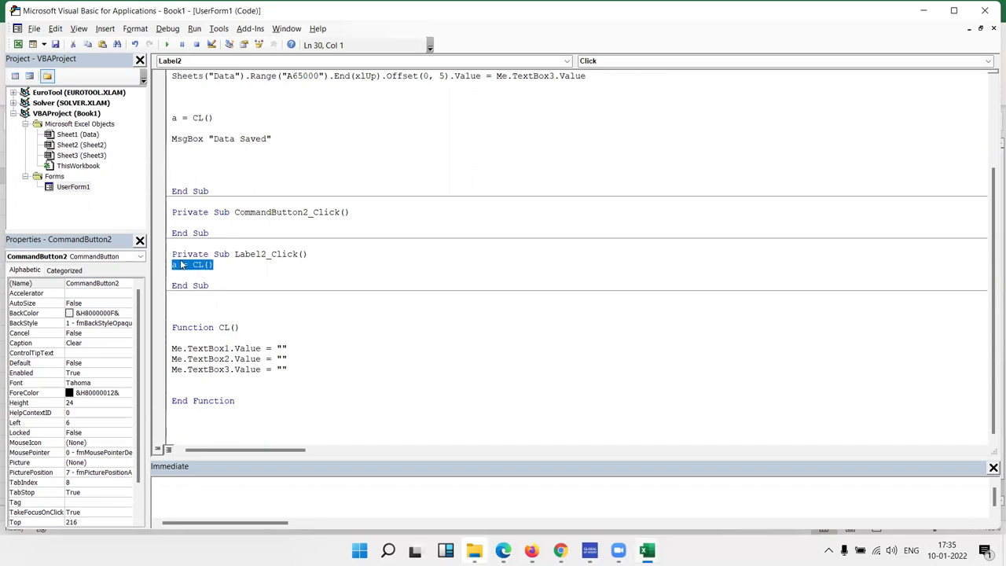
key("Delete")
left_click(193, 225)
type("a = CL()")
left_click_drag(209, 286, 171, 254)
key("Delete")
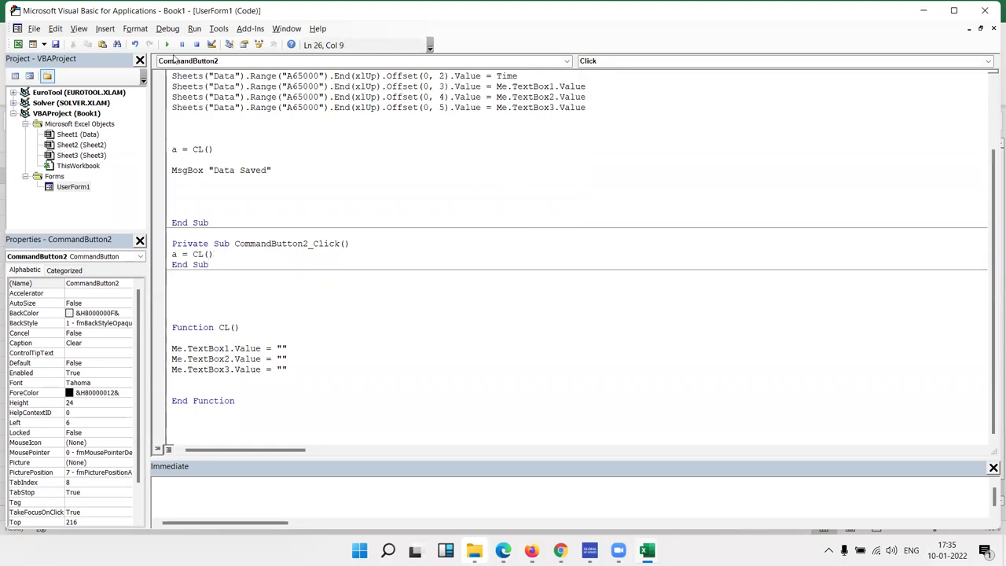
Test-run the form, confirming Clear empties the typed Name and City text.
left_click(166, 44)
type("dsa")
left_click(380, 261)
type("asd")
left_click(374, 355)
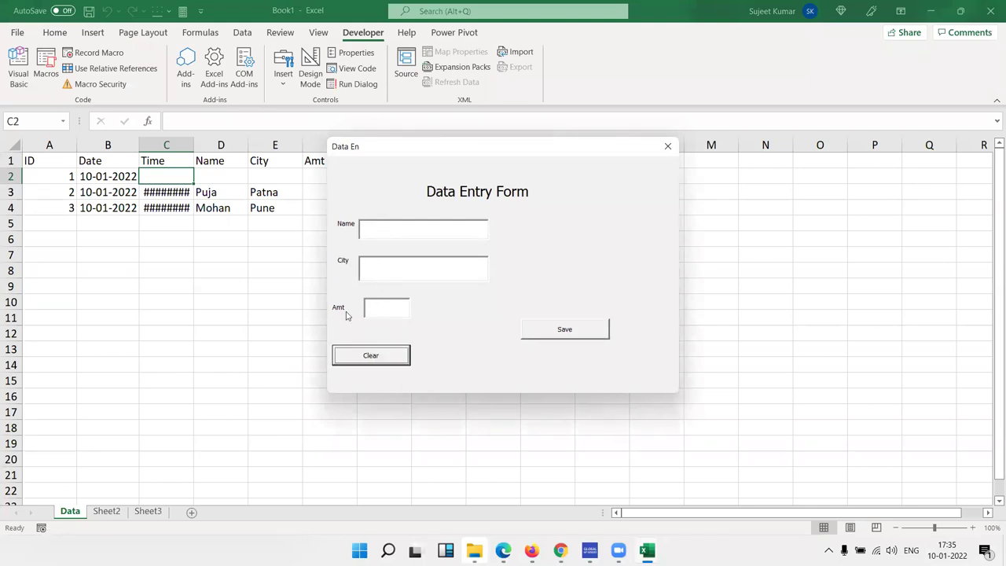
left_click(666, 149)
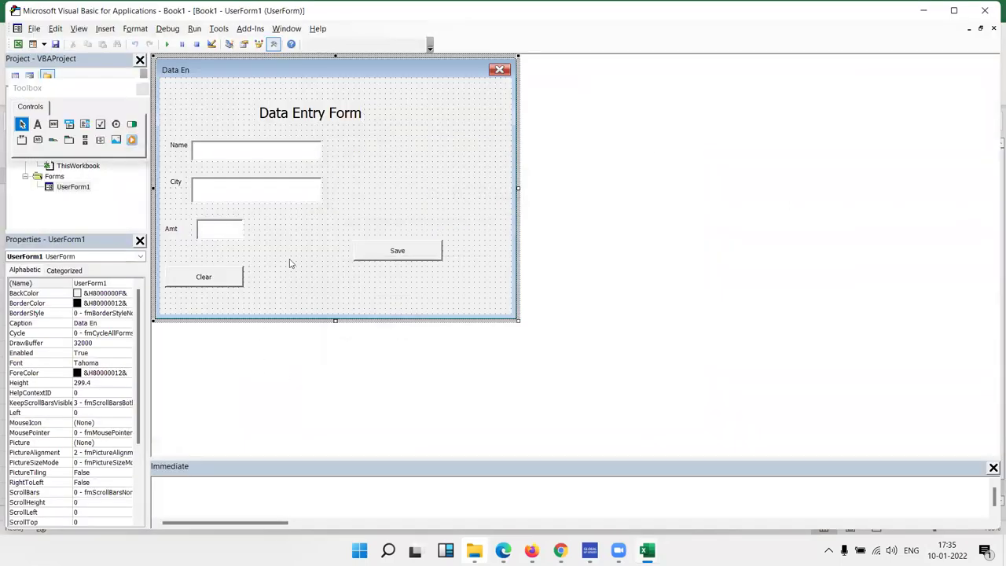
Create the TextBox3_Change procedure for the Amt box.
left_click(218, 240)
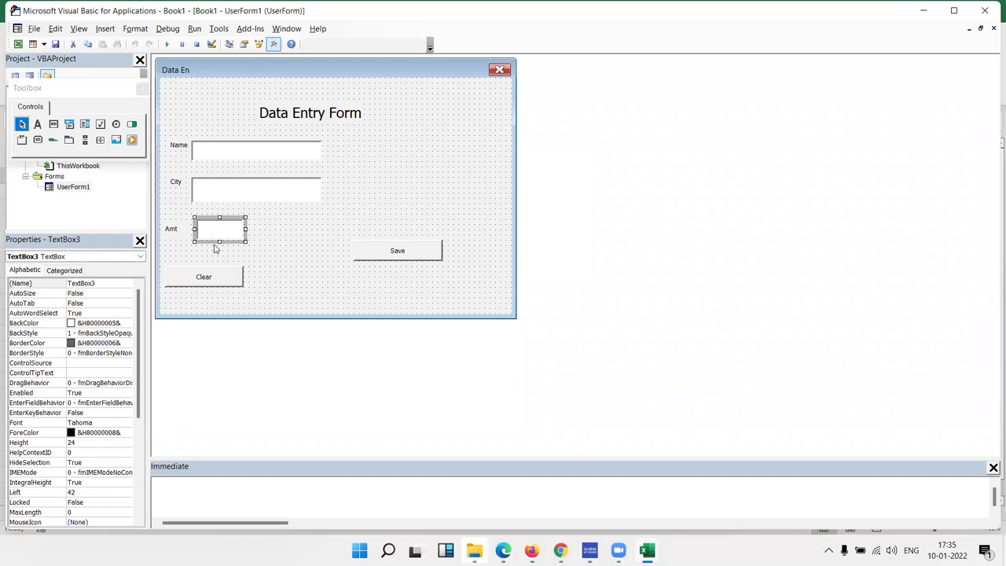
double_click(219, 239)
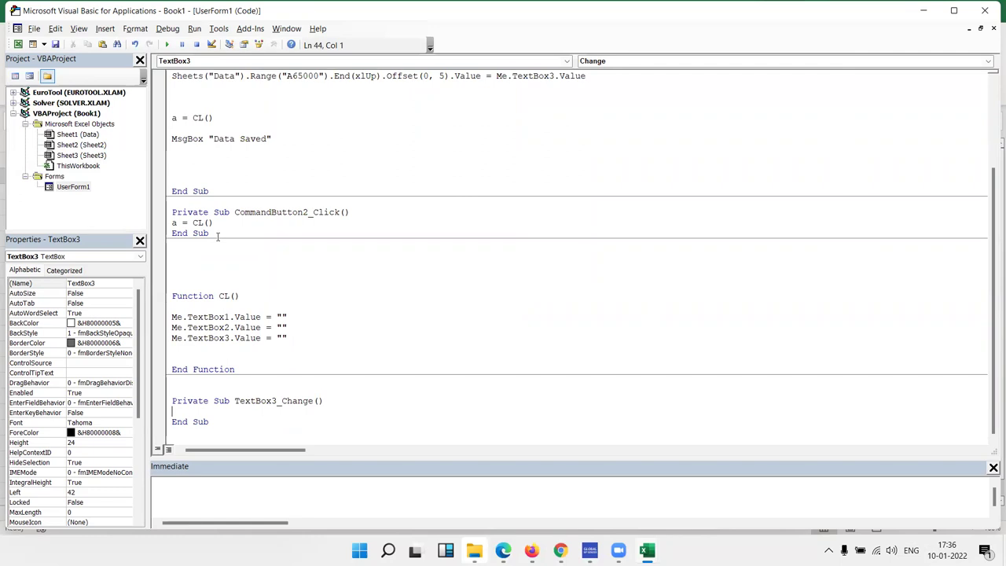
double_click(245, 400)
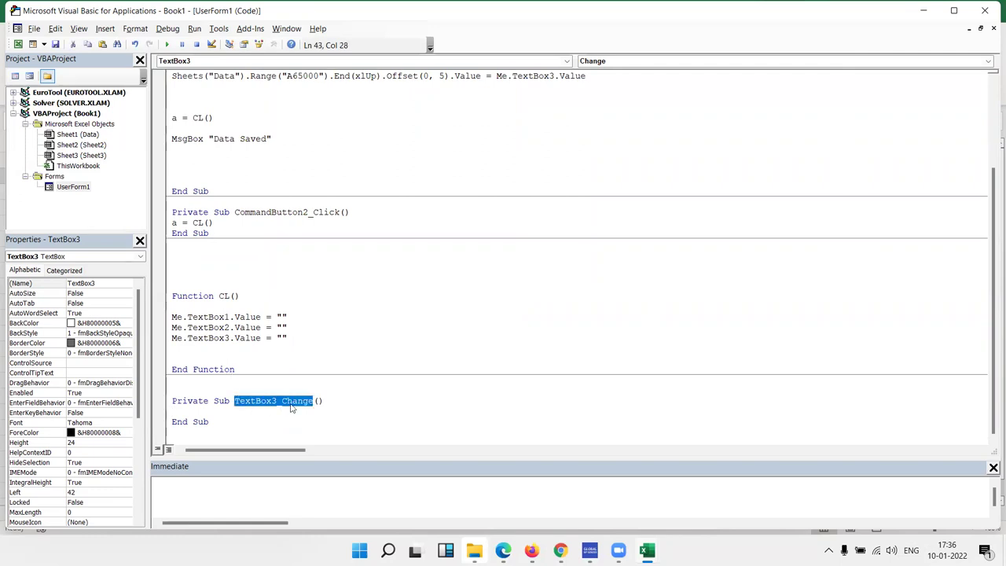
left_click(196, 406)
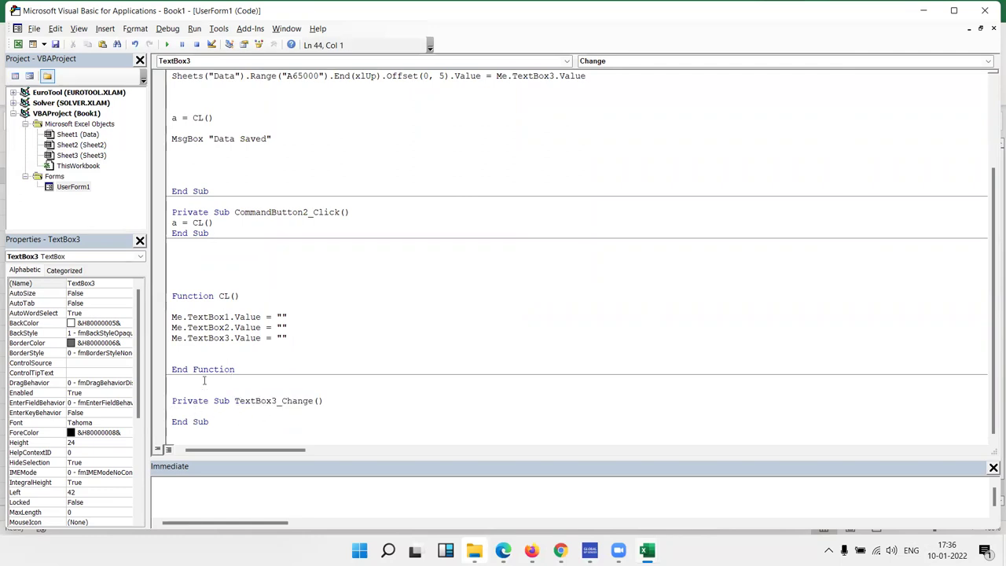
key("Return")
key("Return")
key("Return")
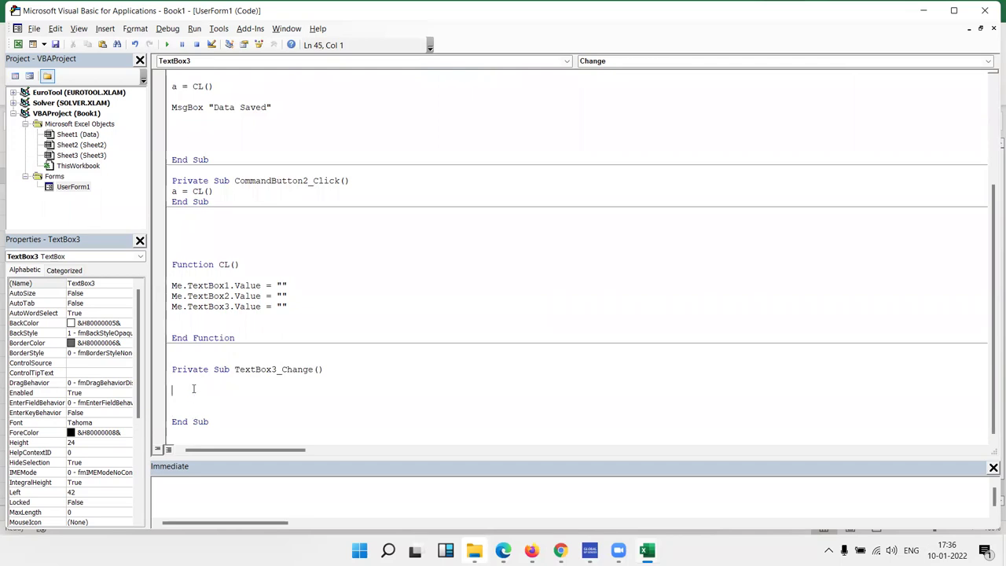
Type an If IsNumeric(Me.TextBox3.Value) condition after correcting false starts.
type("if ")
type("no")
type("num")
key("BackSpace")
key("BackSpace")
key("BackSpace")
key("BackSpace")
key("BackSpace")
type("is")
key("BackSpace")
key("BackSpace")
type("not")
key("BackSpace")
key("BackSpace")
key("BackSpace")
key("BackSpace")
type("isnumaric")
type("(")
key("BackSpace")
key("Left")
key("Left")
key("BackSpace")
type("eric")
type("(me.te")
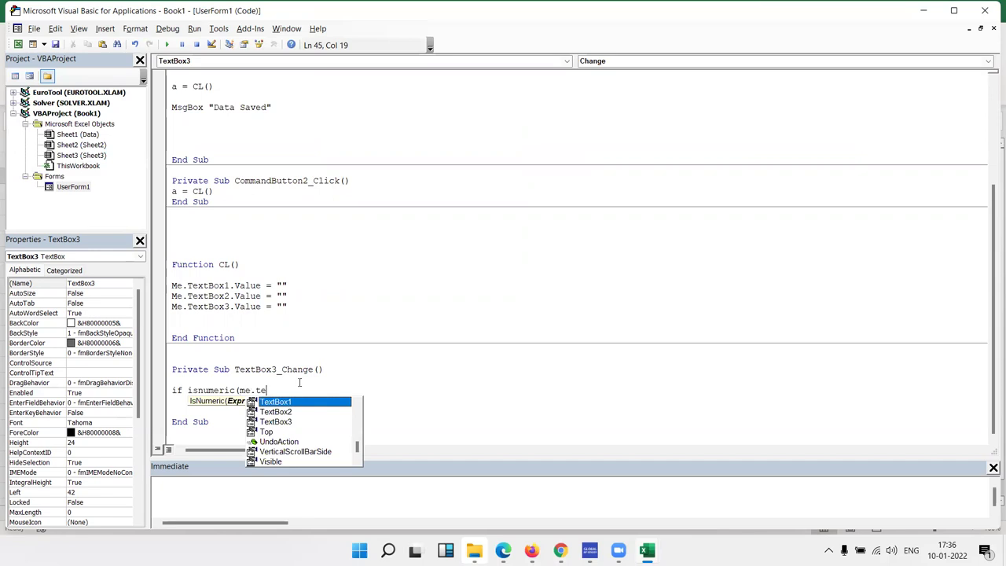
key("Down")
key("Down")
key("Tab")
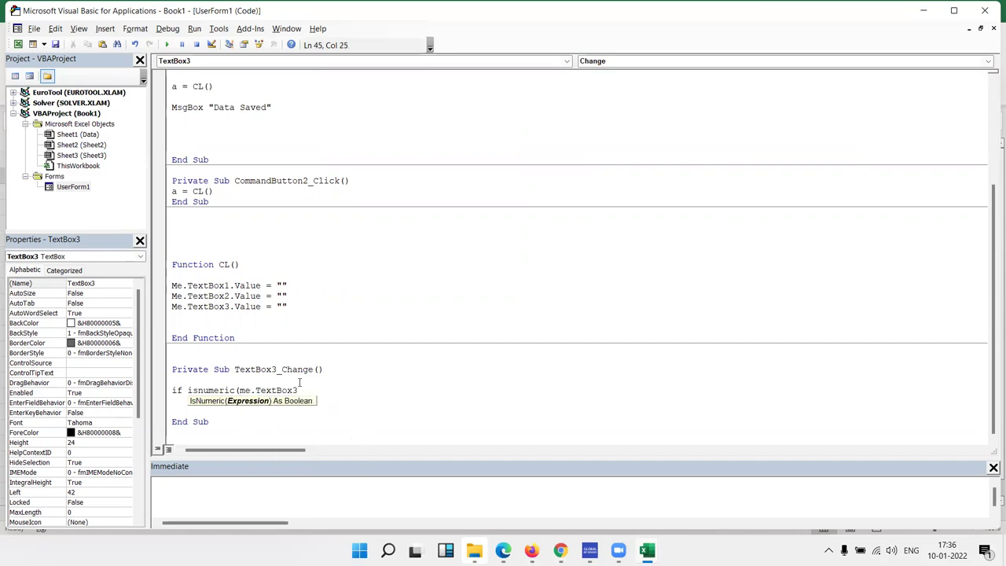
type(".v")
key("Tab")
type(")")
Wrap the argument in Val() and finish the line with = False Then.
left_click(240, 389)
type("val")
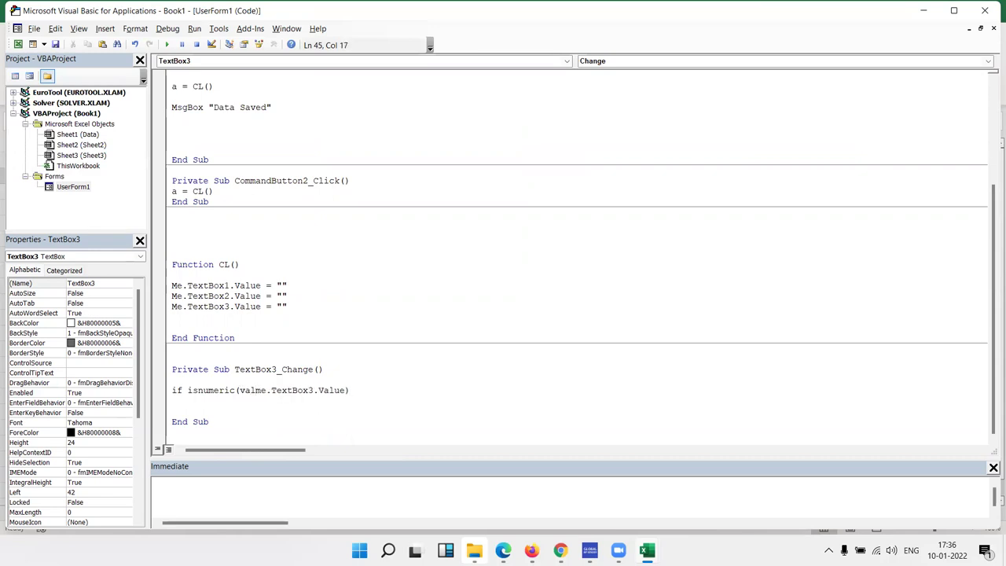
type("(")
left_click(352, 389)
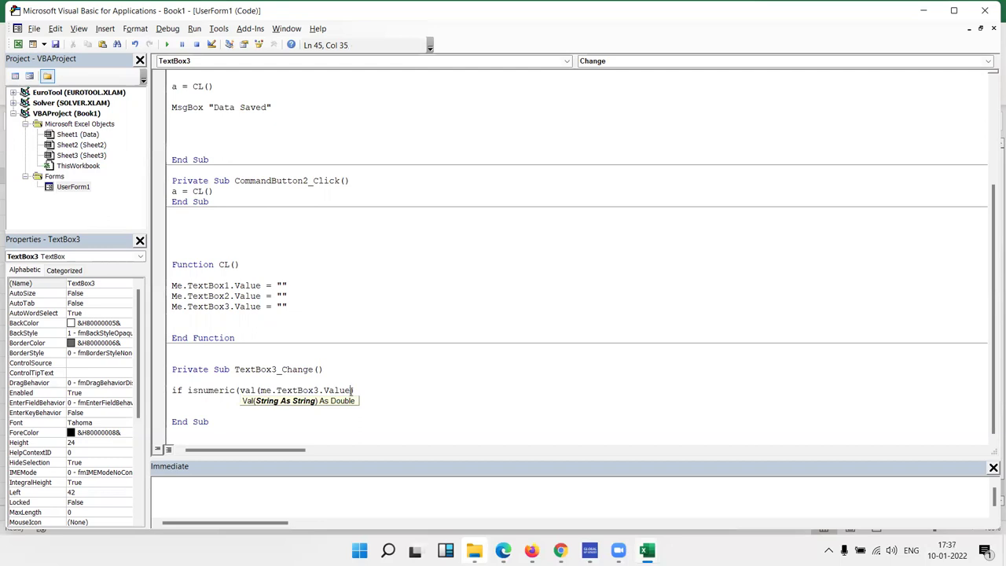
type("))=false")
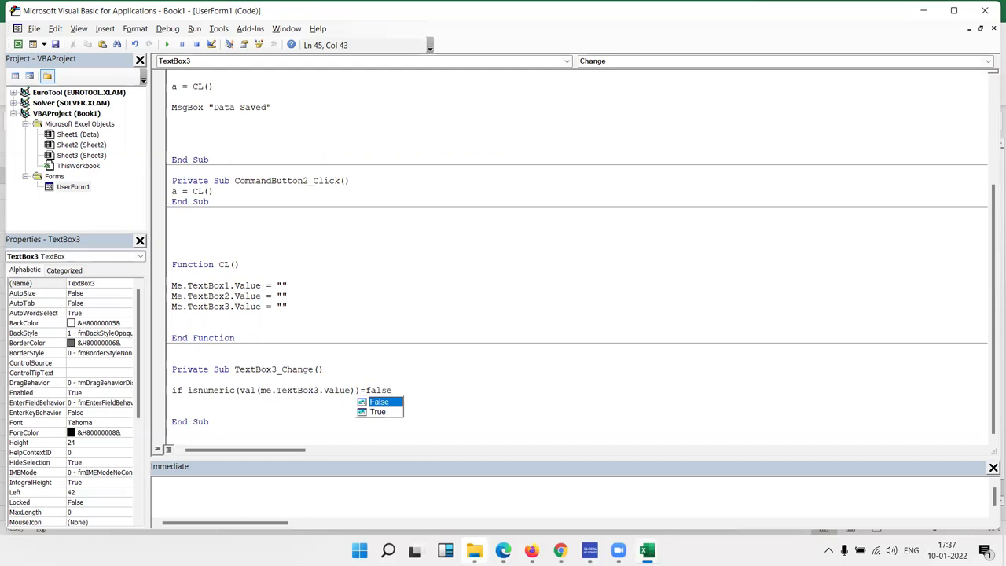
key("Tab")
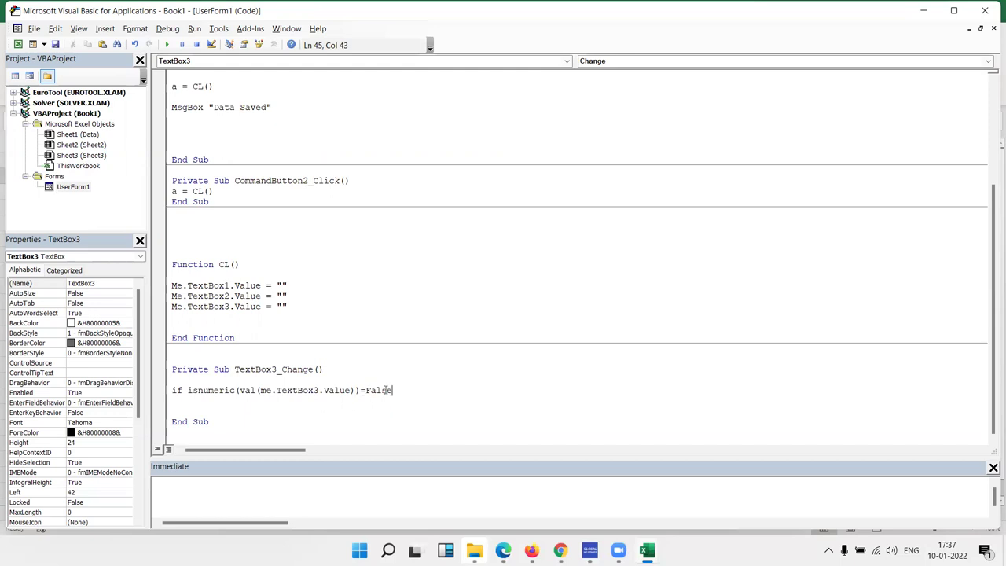
Finish the If line with Then and add Me.TextBox3.Value = 0 beneath it.
type(" then")
key("Return")
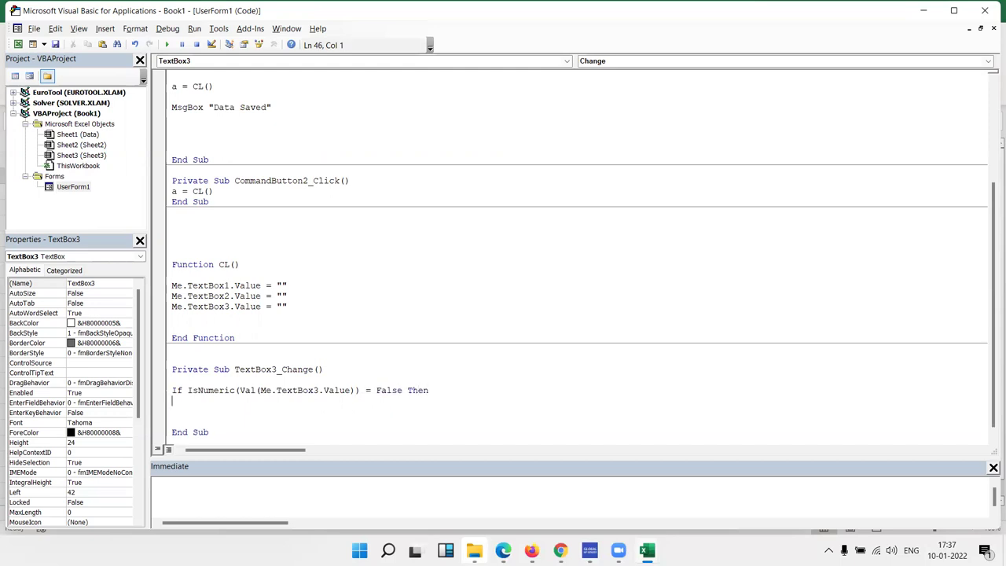
scroll(353, 396, "down", 1)
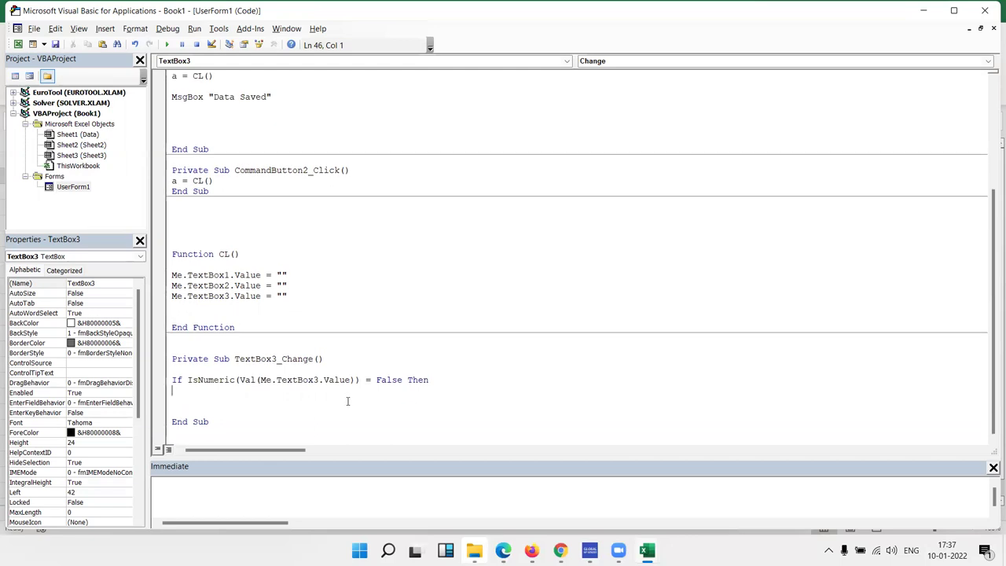
type("me.te")
key("Down")
key("Down")
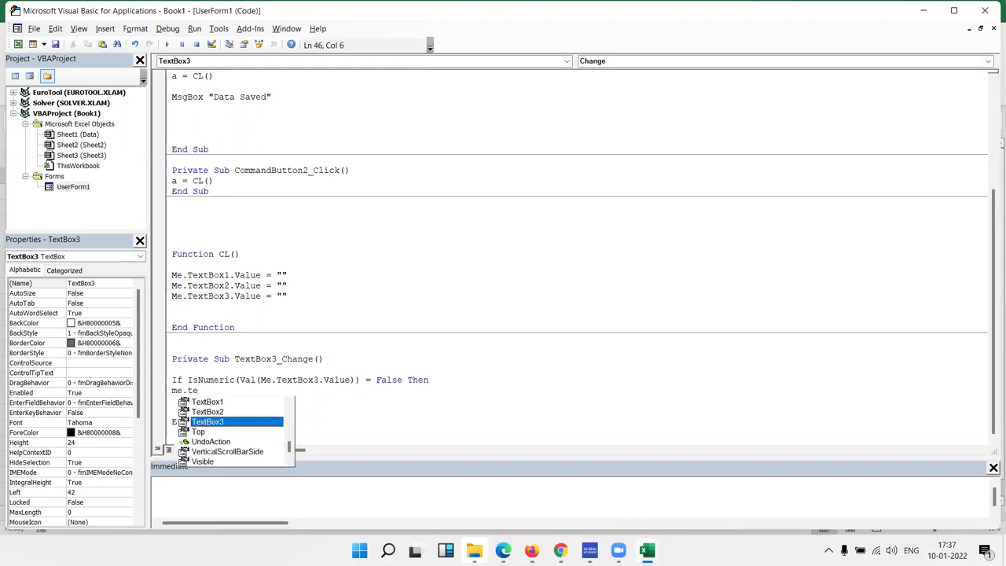
key("Tab")
type(".v")
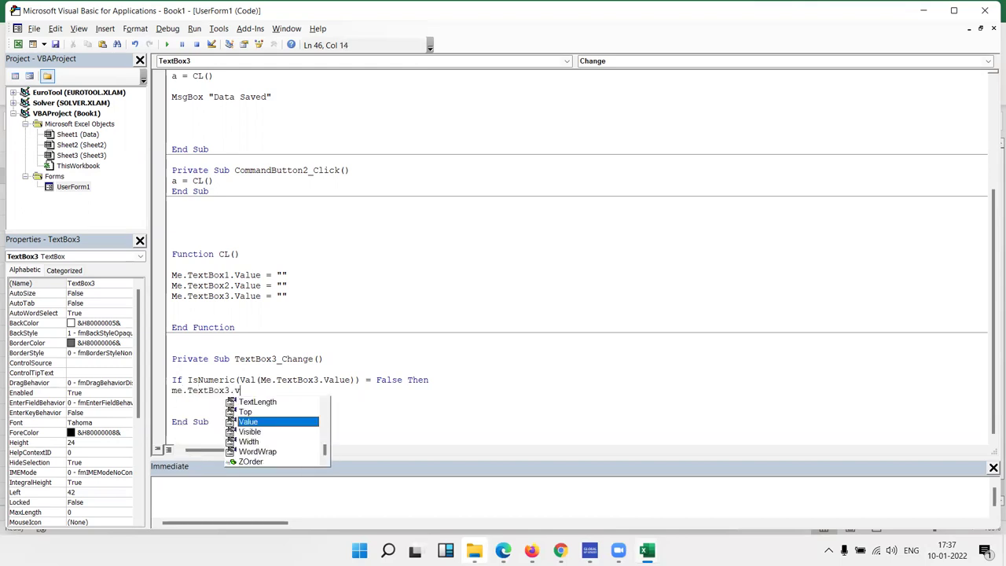
key("Tab")
type("=0")
key("Return")
Add MsgBox "Please Only Number", remove the stray bracket, and close the block with End If.
type("msgbox ")
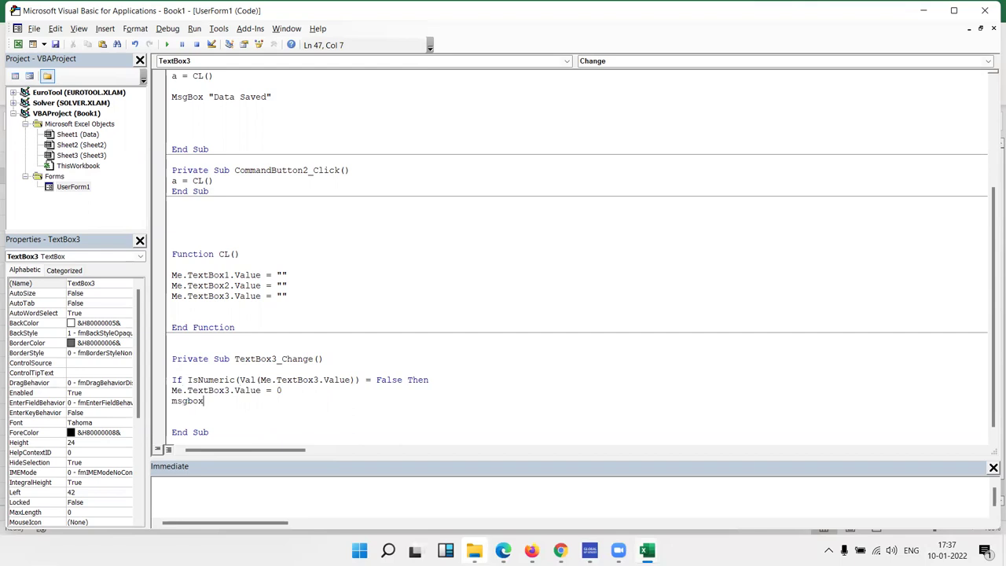
type("\"Please Only ")
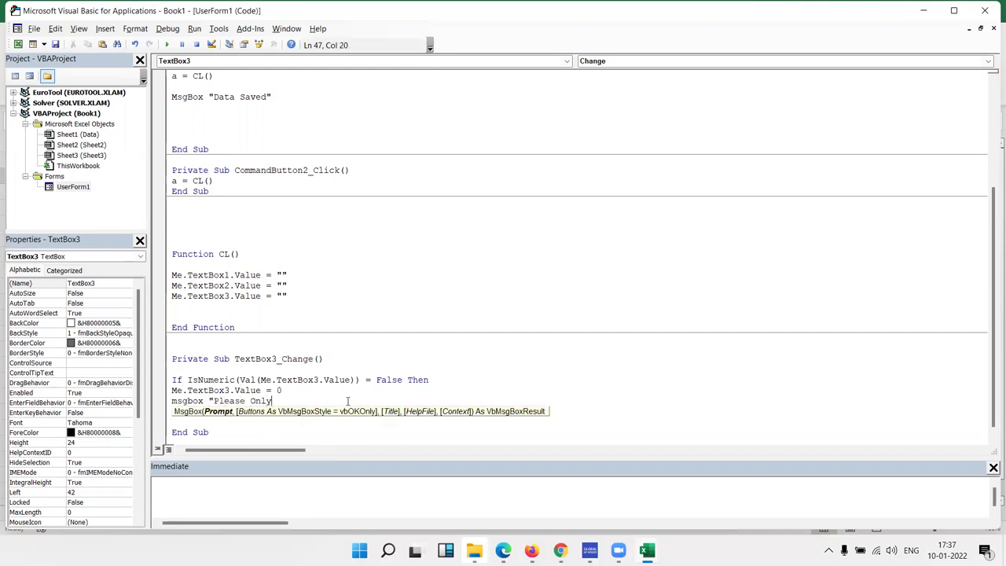
type("Number\")")
key("Down")
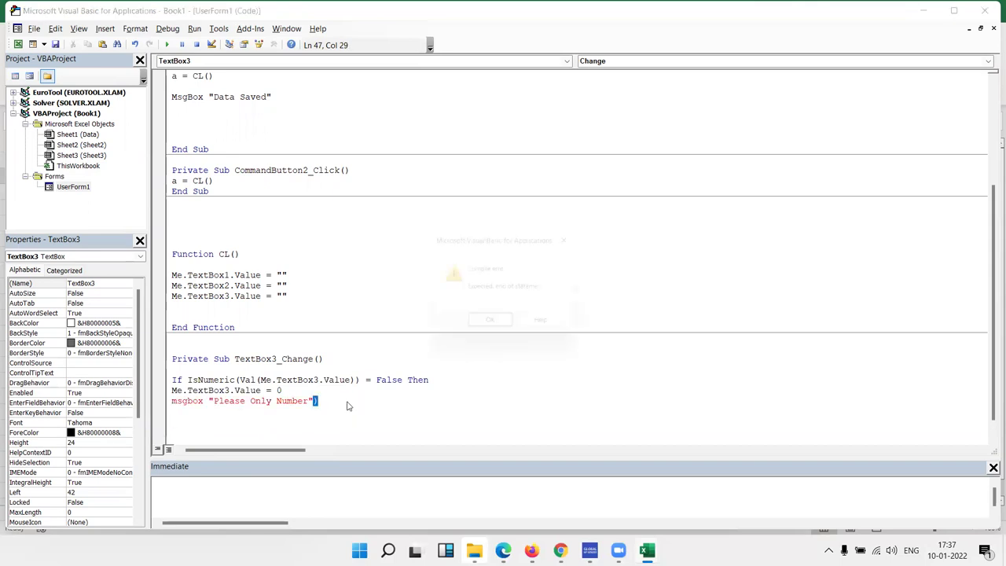
key("Return")
key("BackSpace")
key("Return")
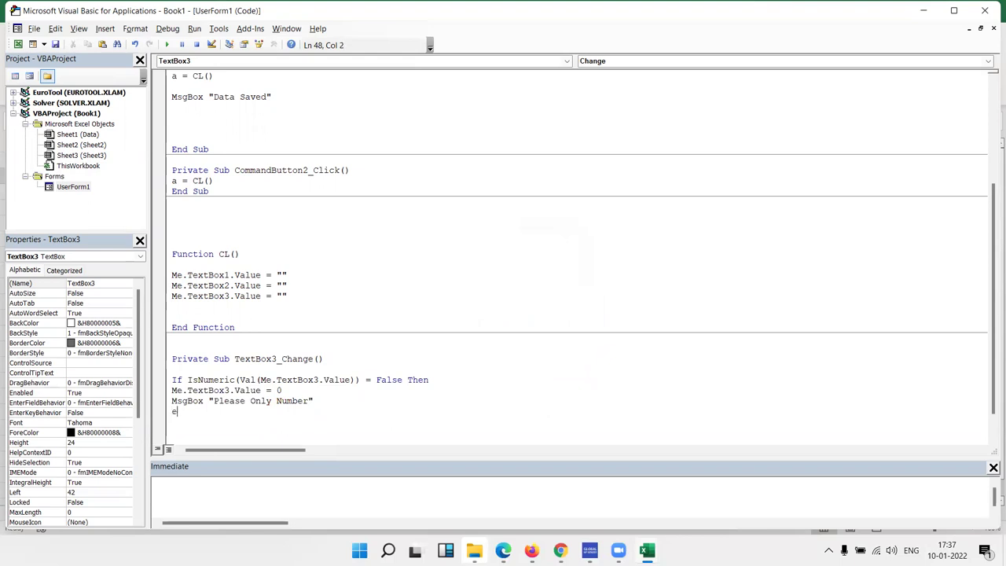
type("end if")
scroll(352, 404, "down", 1)
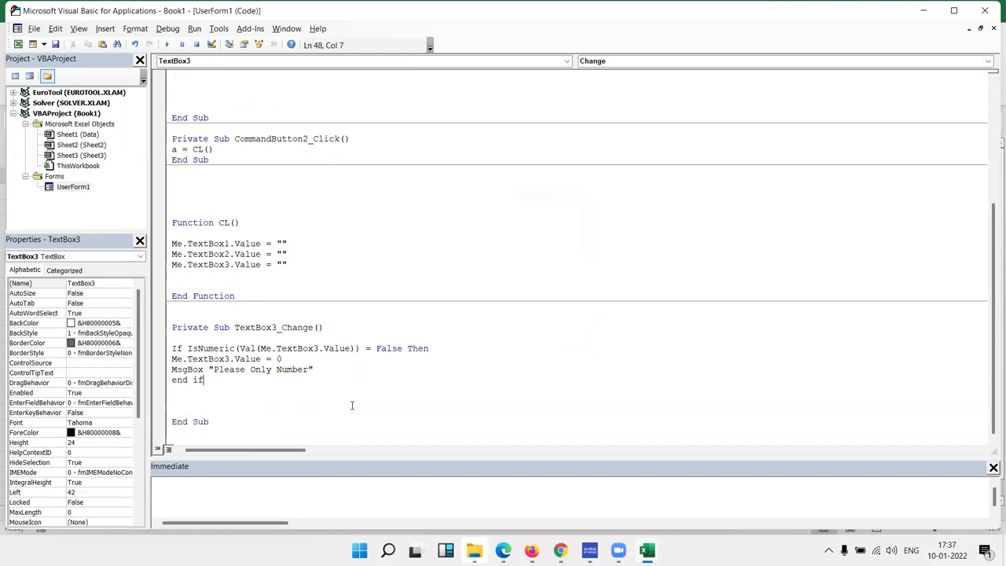
left_click(219, 394)
Run the Data Entry Form, try 5202 and hbb in Amt, then close it.
double_click(71, 186)
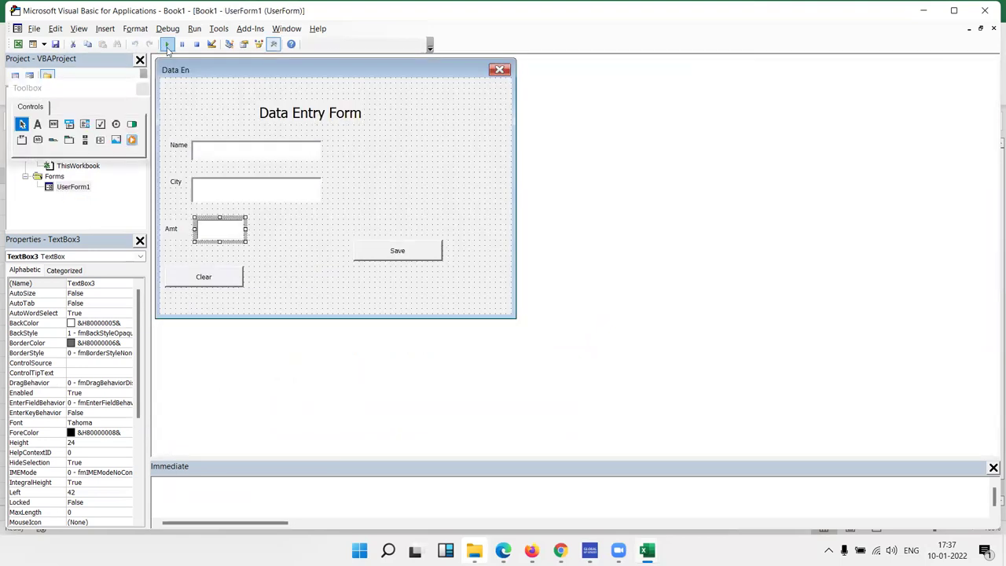
left_click(167, 45)
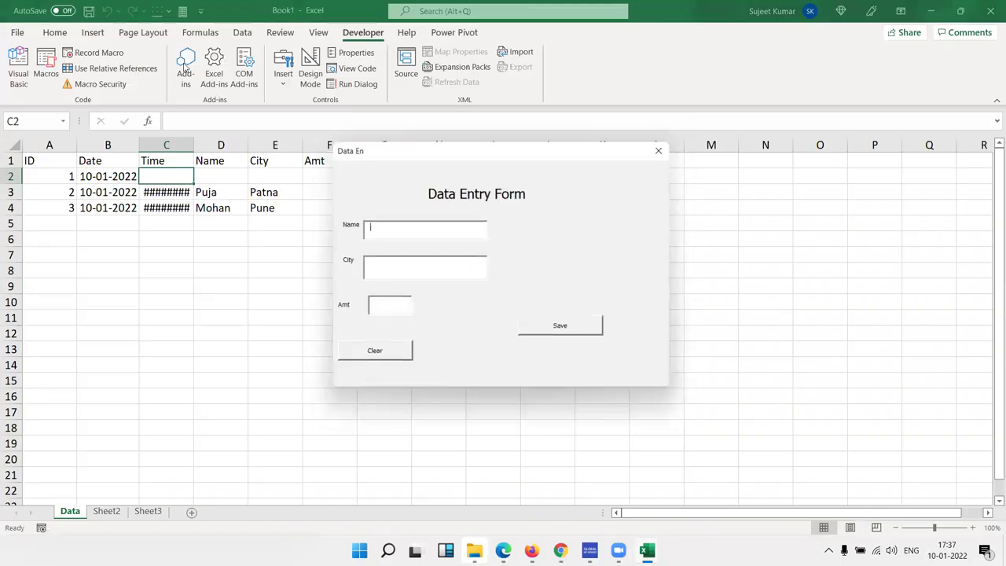
left_click(381, 312)
type("5202")
key("BackSpace")
key("BackSpace")
key("BackSpace")
key("BackSpace")
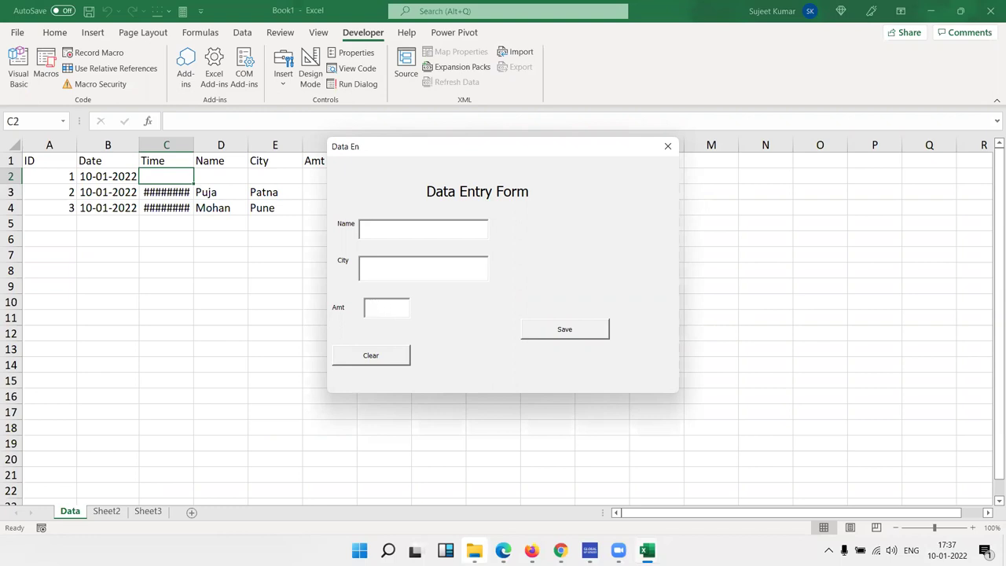
type("hbb")
key("BackSpace")
key("BackSpace")
key("BackSpace")
key("BackSpace")
key("BackSpace")
left_click(667, 146)
Open the code and inspect the IsNumeric condition in TextBox3_Change.
double_click(382, 259)
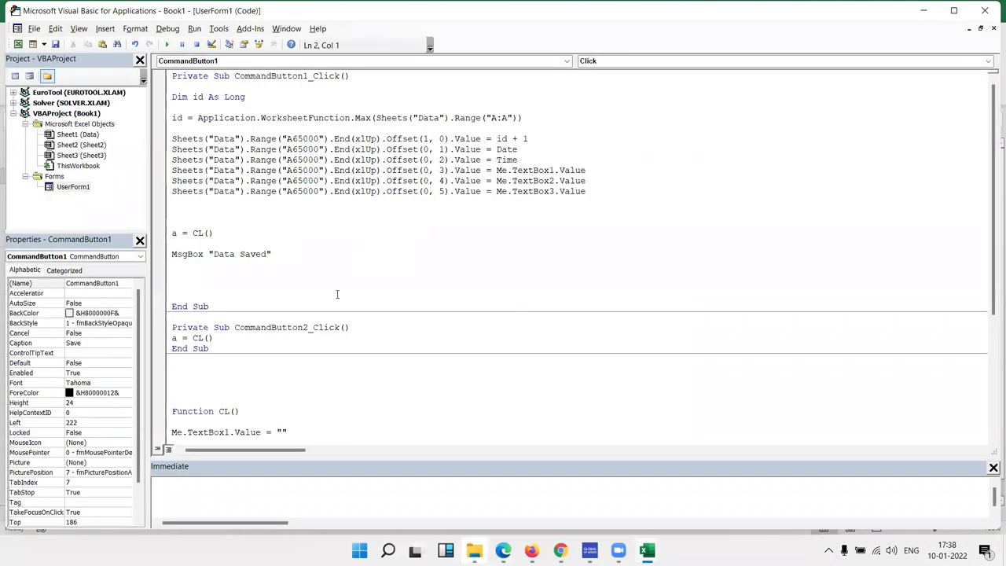
scroll(331, 246, "down", 4)
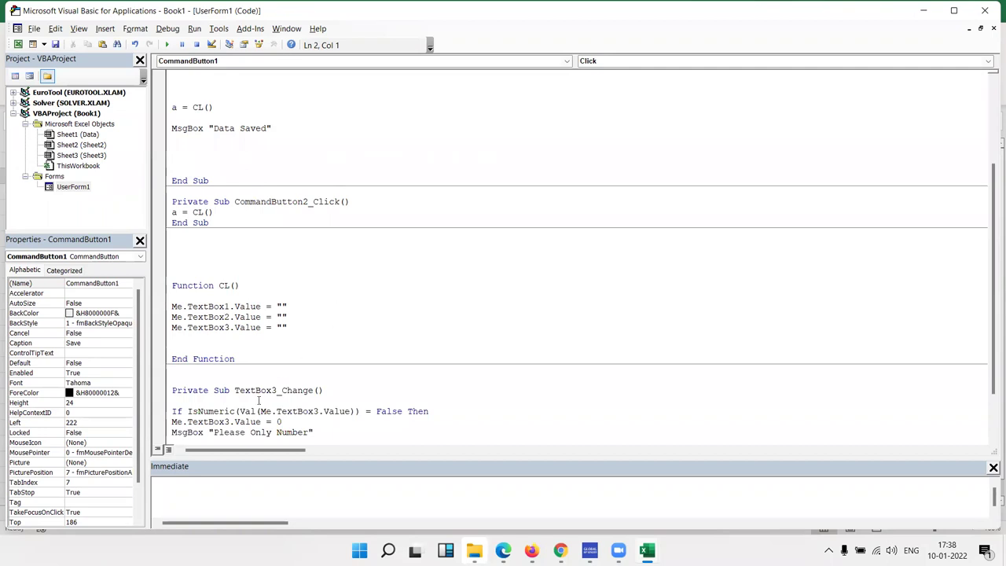
scroll(258, 400, "down", 1)
scroll(259, 377, "down", 1)
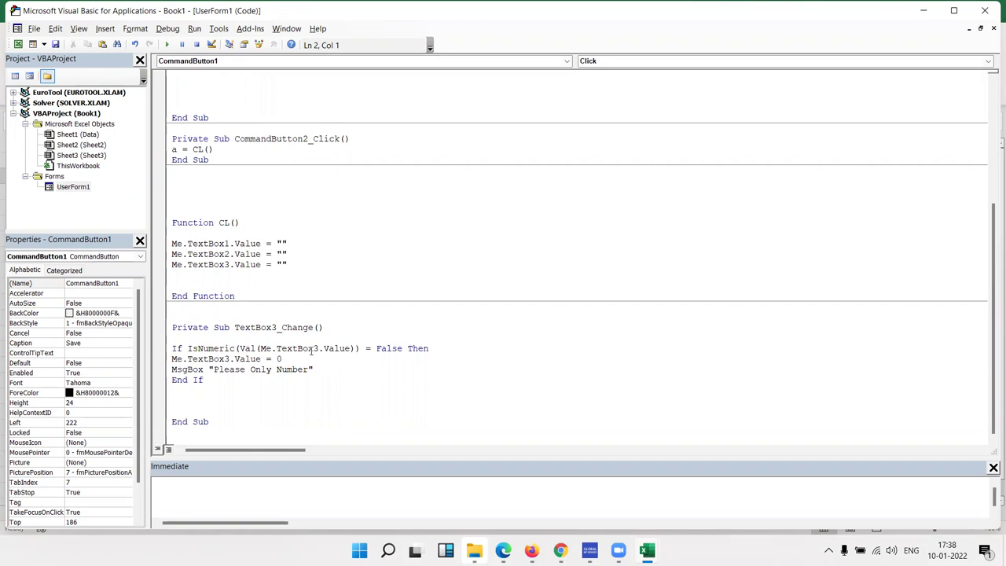
left_click_drag(360, 349, 203, 349)
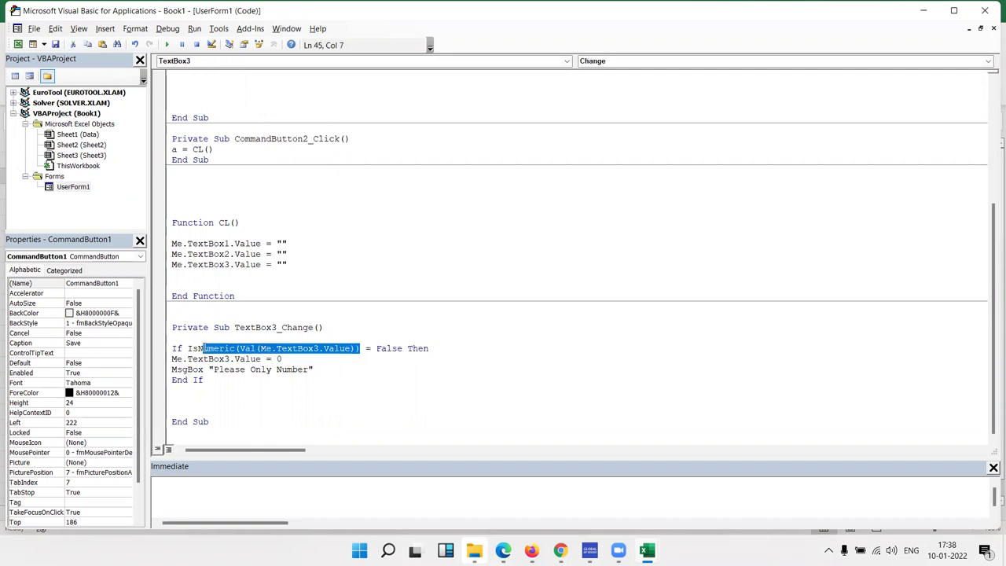
left_click(377, 365)
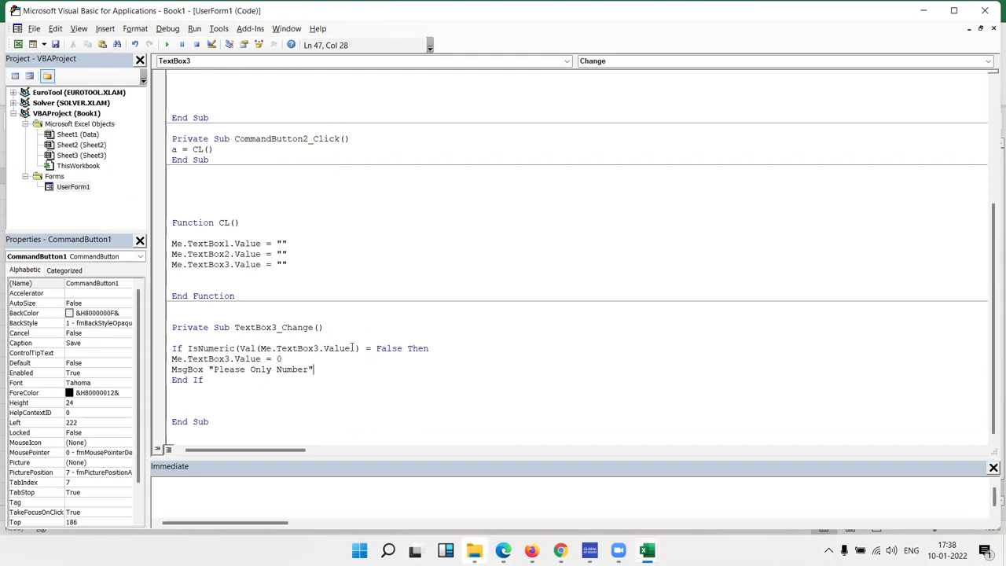
left_click_drag(355, 348, 240, 348)
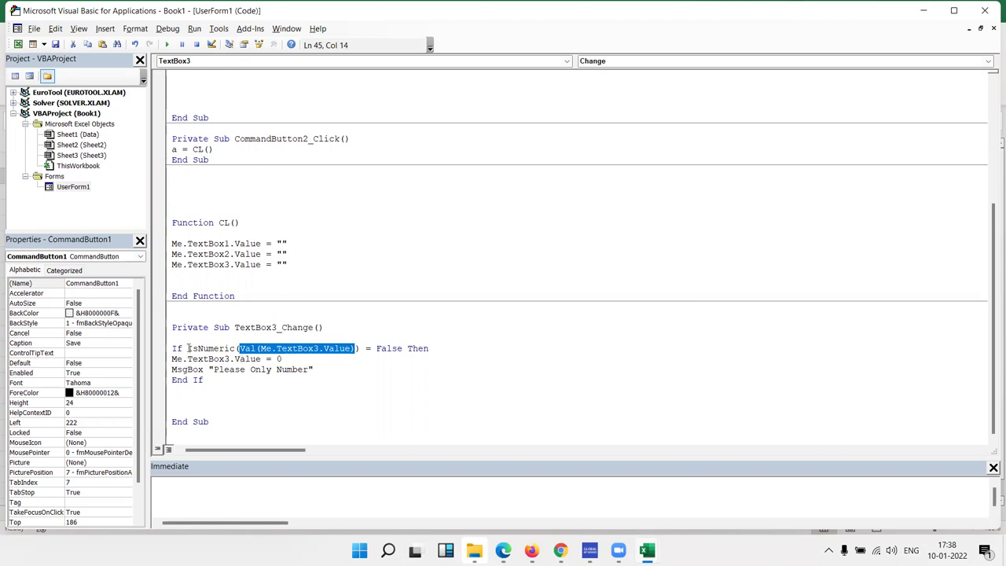
left_click_drag(189, 348, 359, 348)
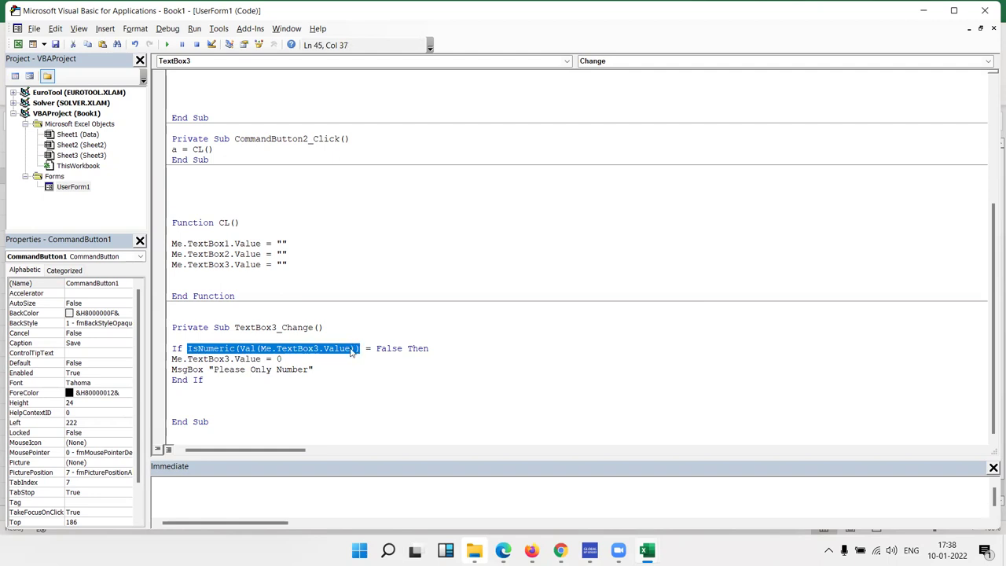
double_click(309, 330)
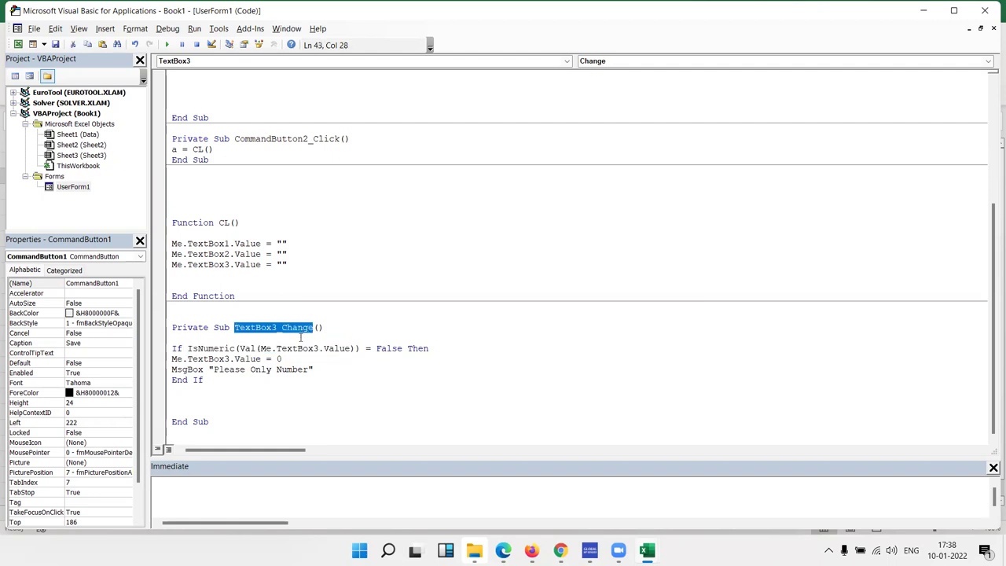
left_click(327, 360)
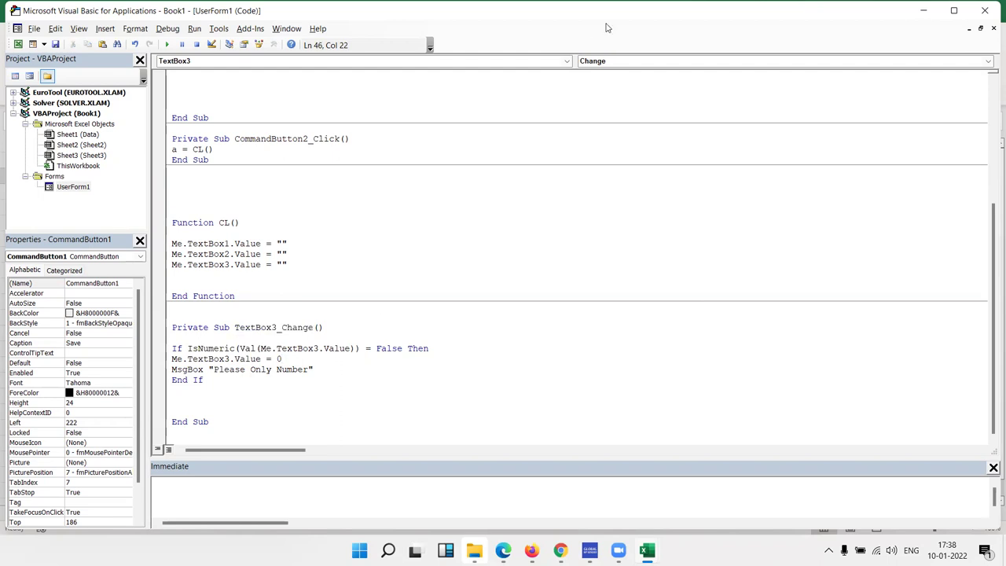
left_click(597, 65)
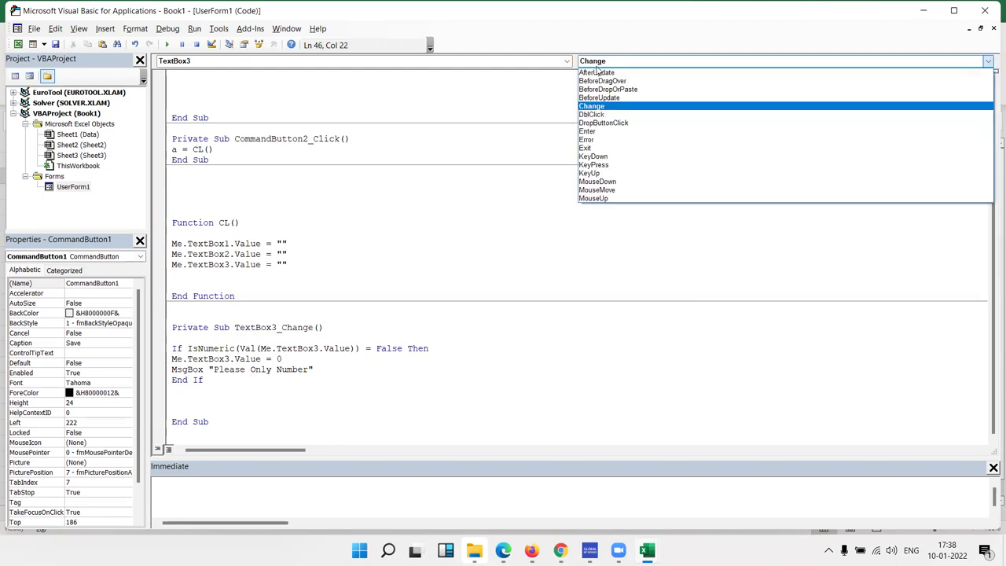
left_click(315, 356)
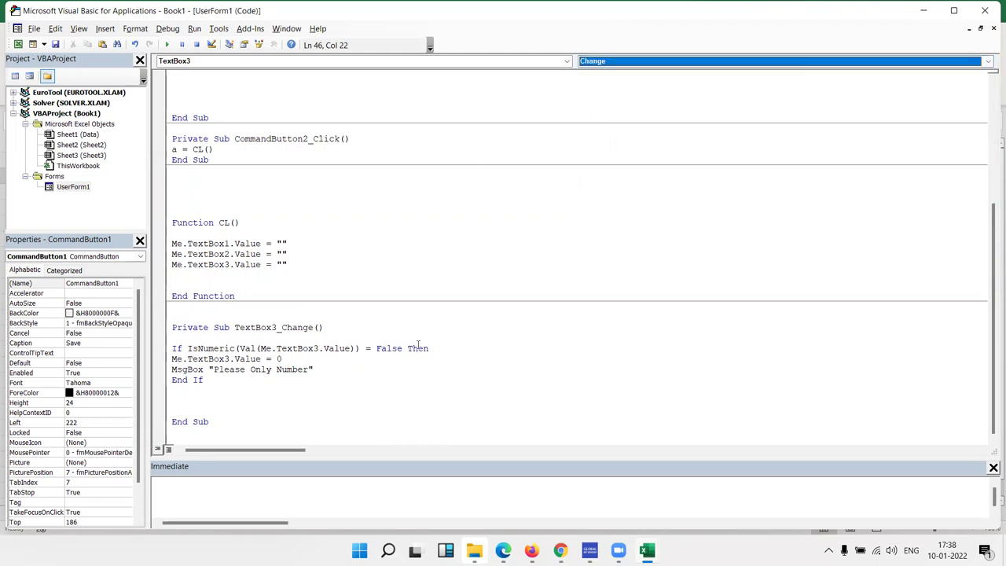
Delete '= False' and insert 'Not' before IsNumeric in the If line.
left_click_drag(402, 348, 191, 348)
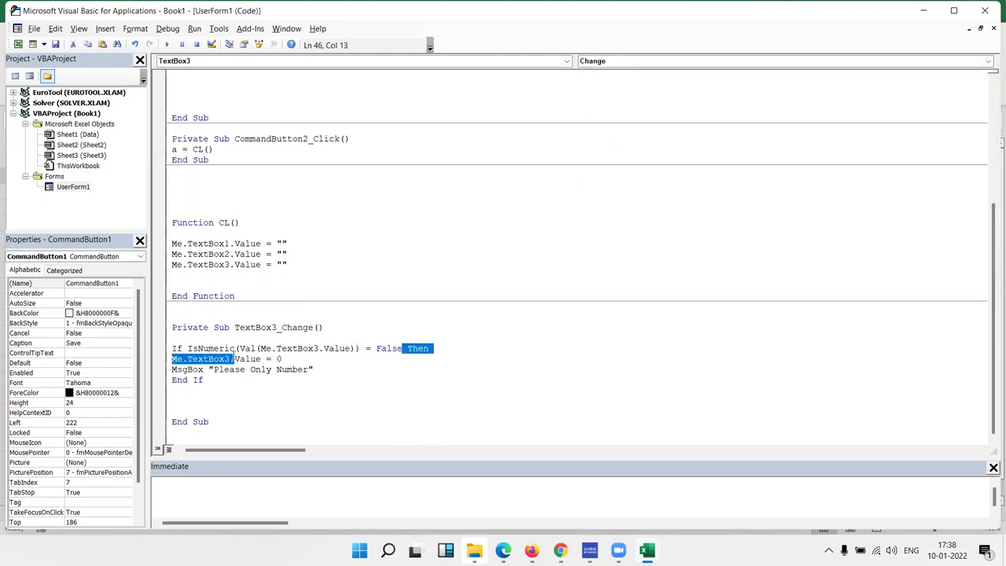
left_click(369, 348)
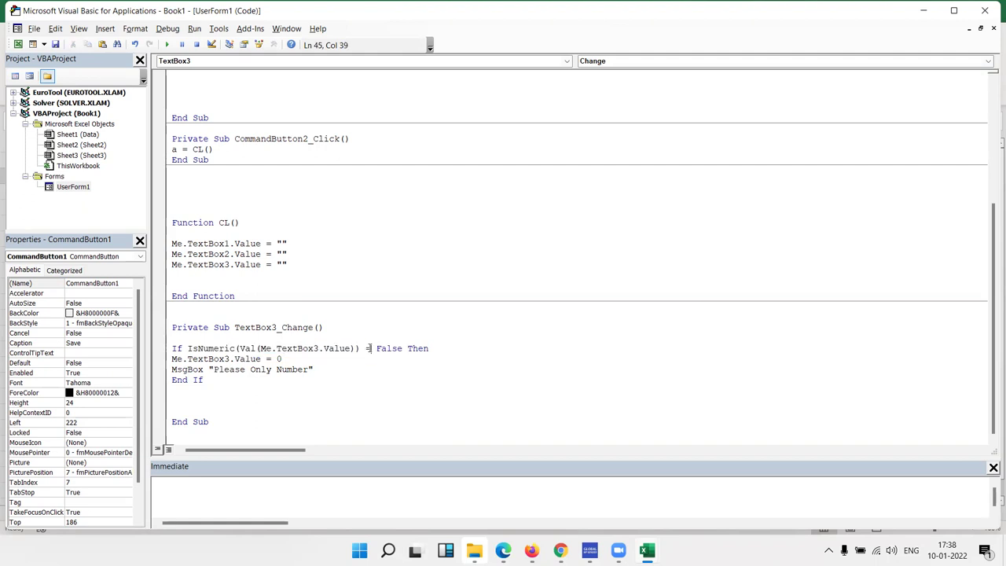
left_click_drag(365, 348, 402, 348)
key("Delete")
left_click(188, 350)
type("not")
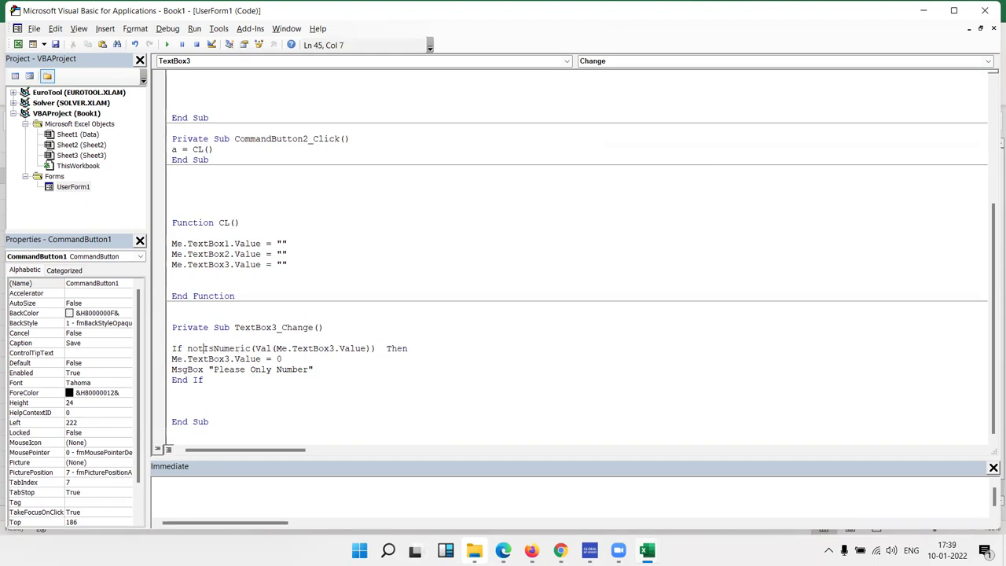
left_click(210, 383)
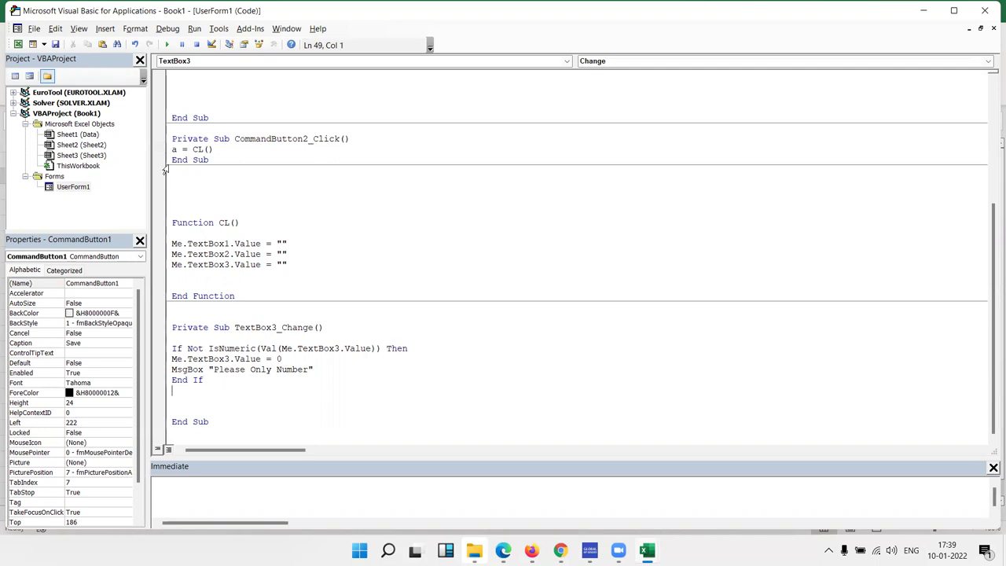
Run the Data Entry Form again, type letters into Amt, clear them, and close it.
double_click(92, 186)
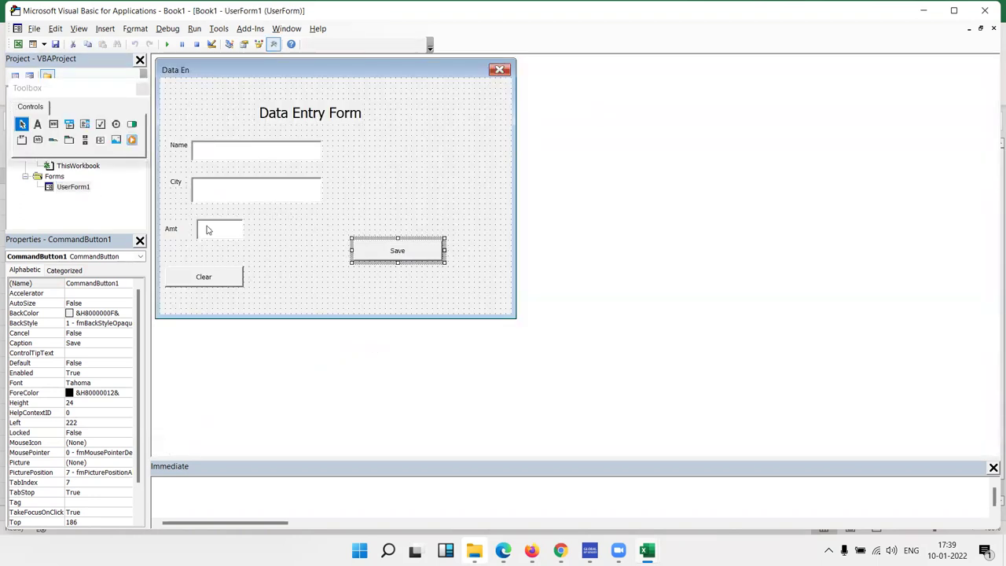
left_click(205, 228)
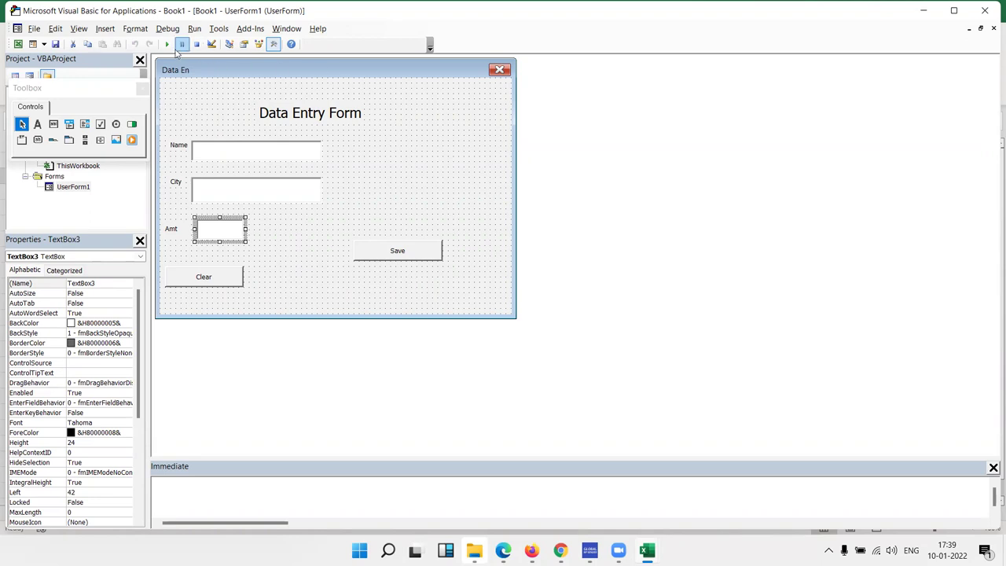
left_click(165, 45)
left_click(368, 308)
type("s")
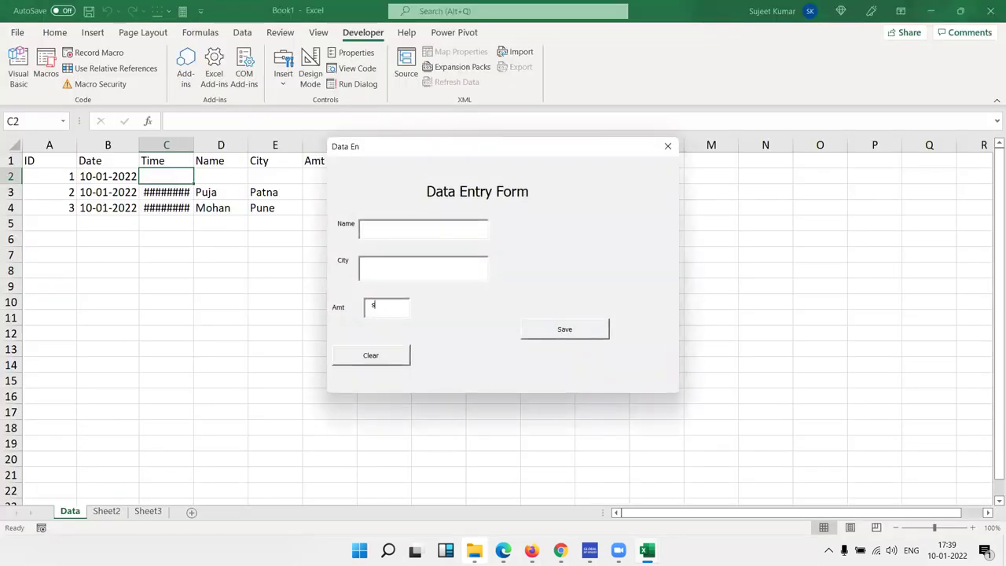
type("sdsd")
key("BackSpace")
key("BackSpace")
key("BackSpace")
key("BackSpace")
key("BackSpace")
type("sdfsdf")
key("BackSpace")
key("BackSpace")
key("BackSpace")
key("BackSpace")
key("BackSpace")
left_click(667, 146)
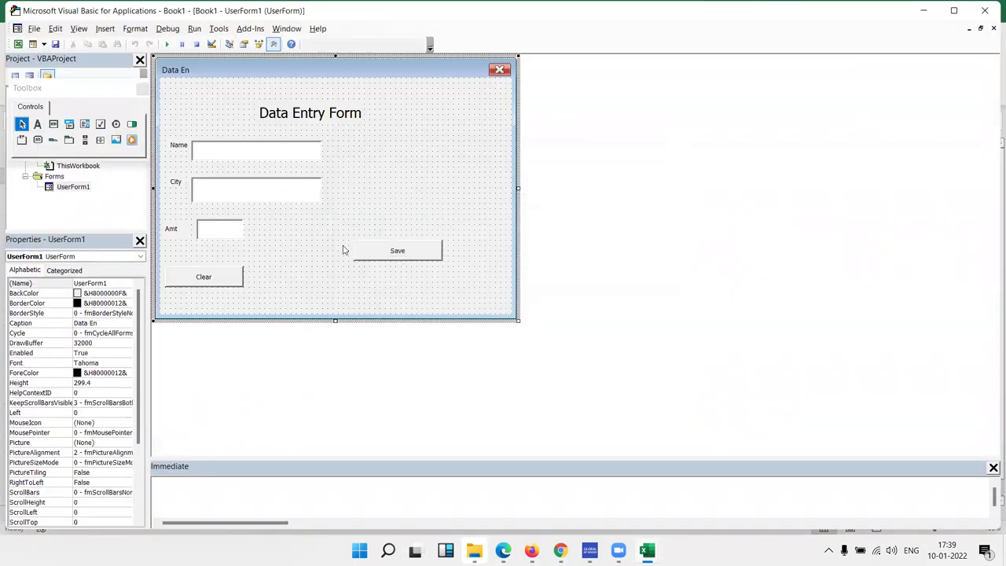
Strip Val( and its extra ')' so the line reads If Not IsNumeric(Me.TextBox3.Value) Then.
double_click(222, 233)
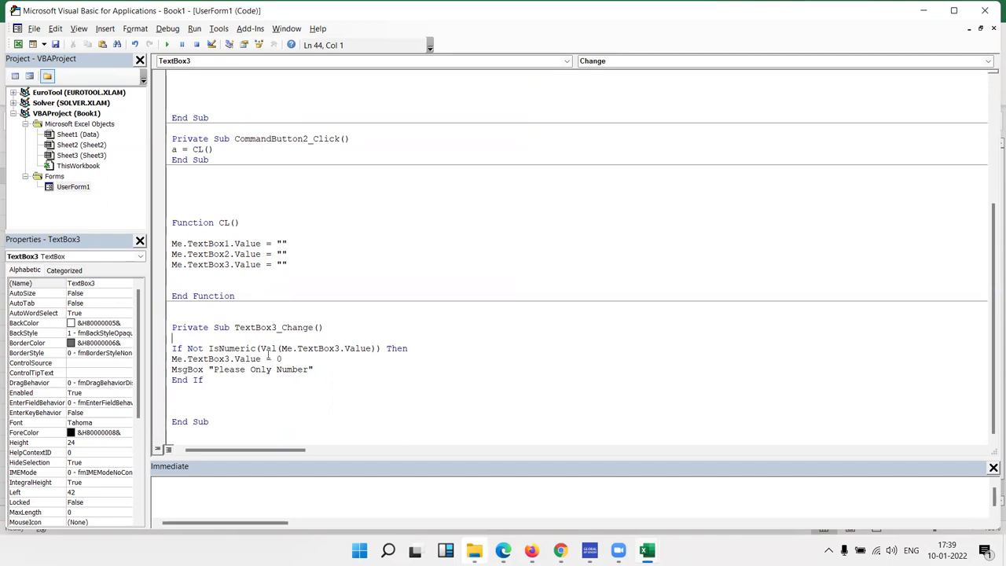
left_click(266, 348)
key("Delete")
key("Delete")
key("BackSpace")
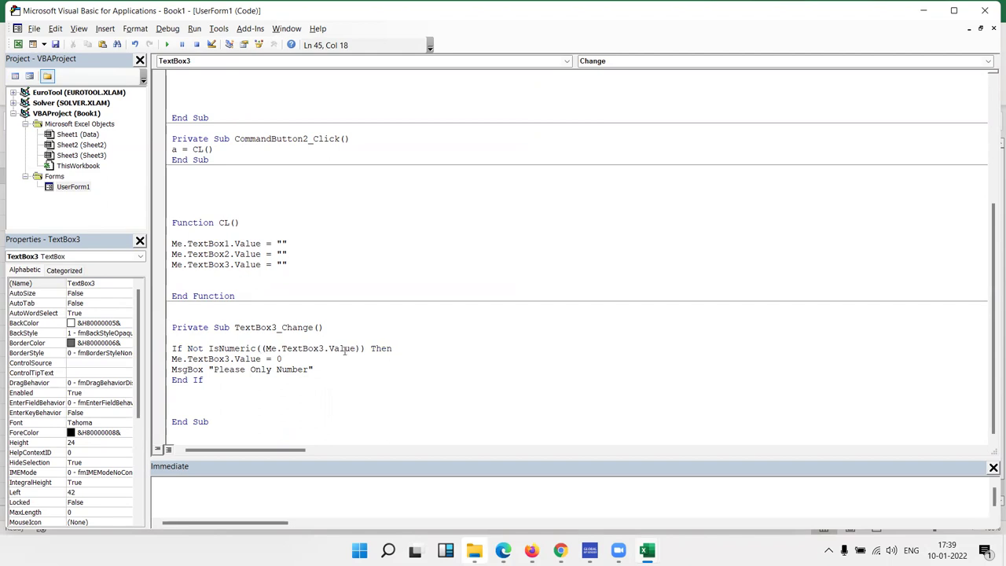
key("Delete")
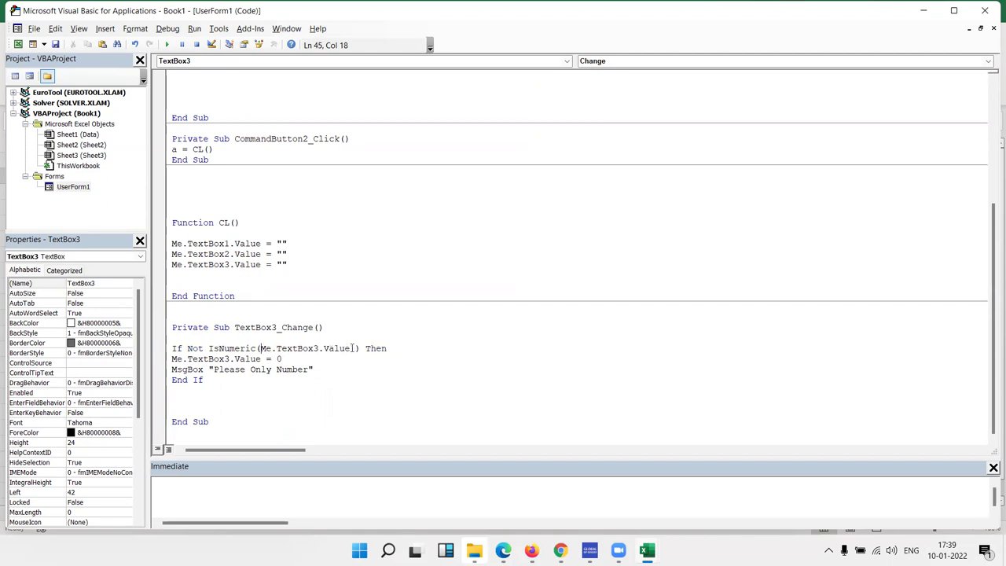
left_click(352, 348)
key("BackSpace")
left_click(347, 369)
Run the form and type letters into Amt, dismissing each Please Only Number warning.
left_click(167, 44)
left_click(379, 309)
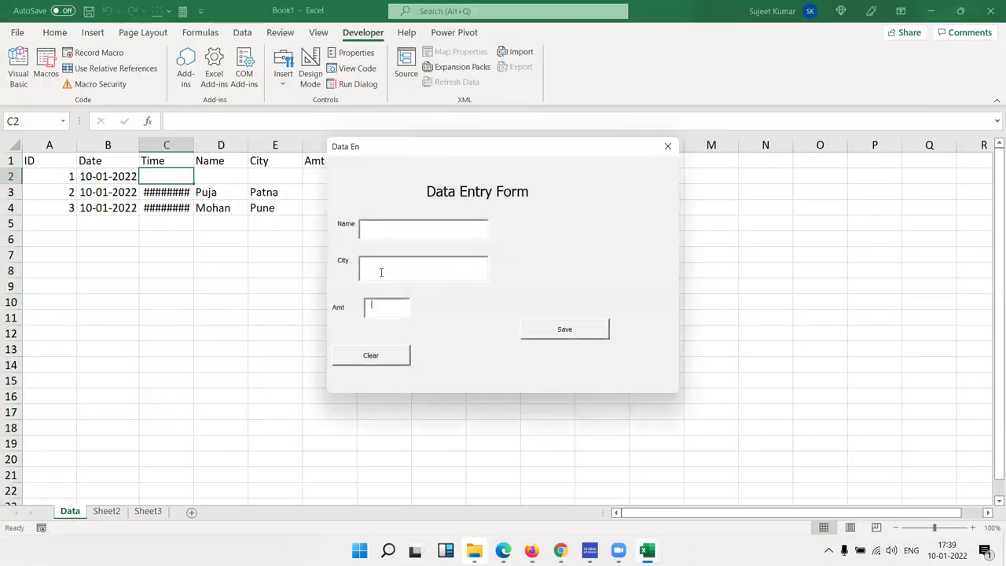
type("1233a")
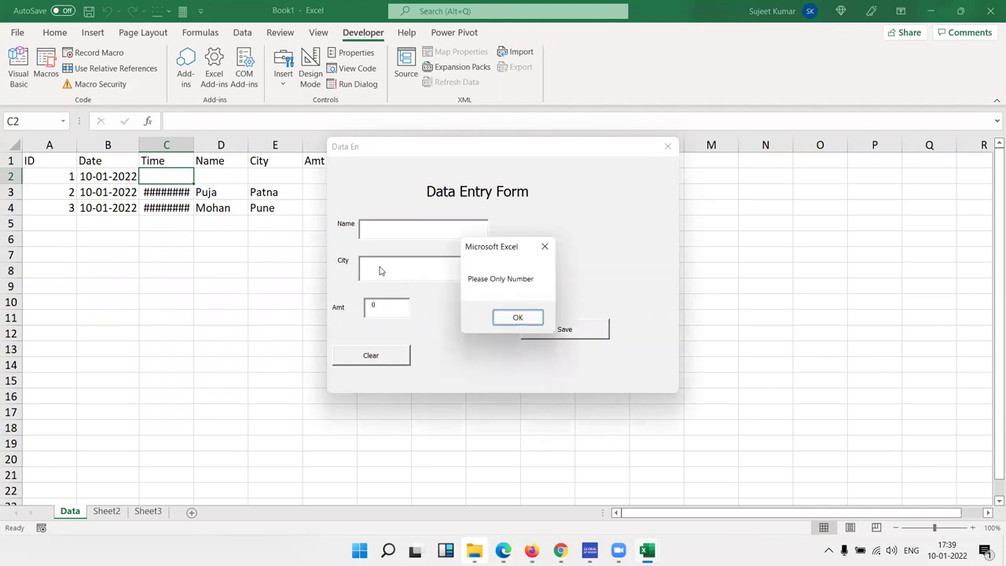
left_click(498, 317)
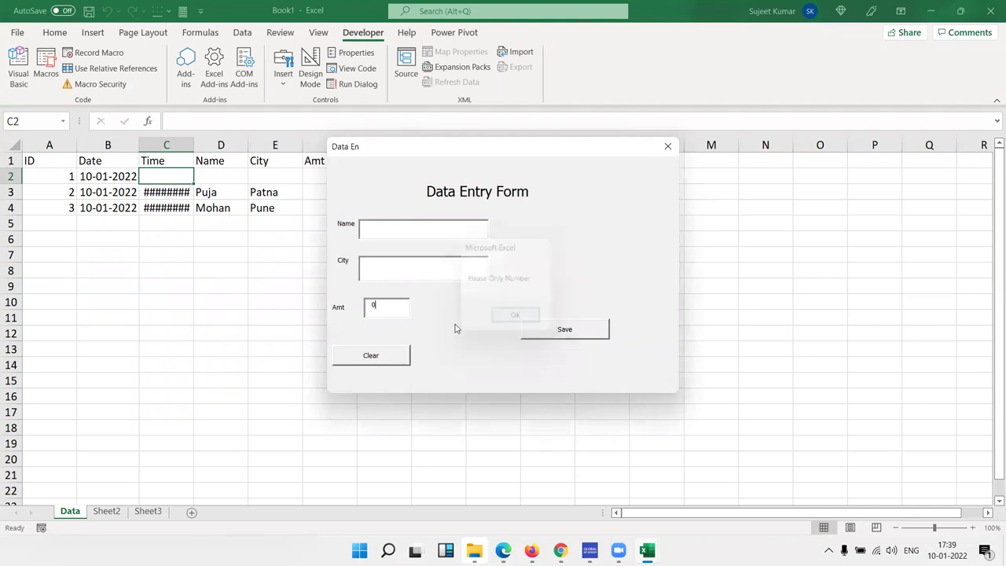
type("a")
left_click(503, 317)
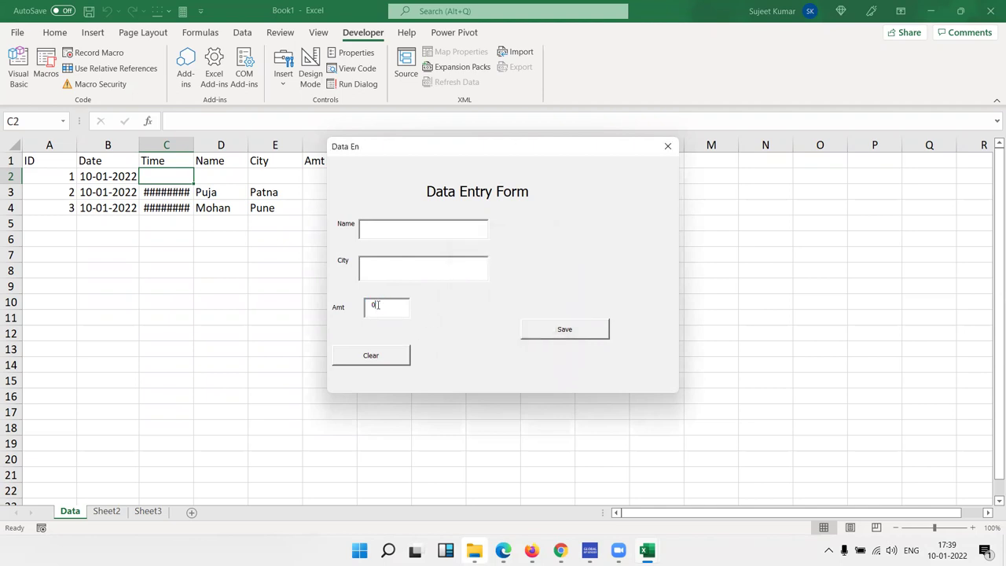
left_click_drag(370, 306, 363, 309)
type("a")
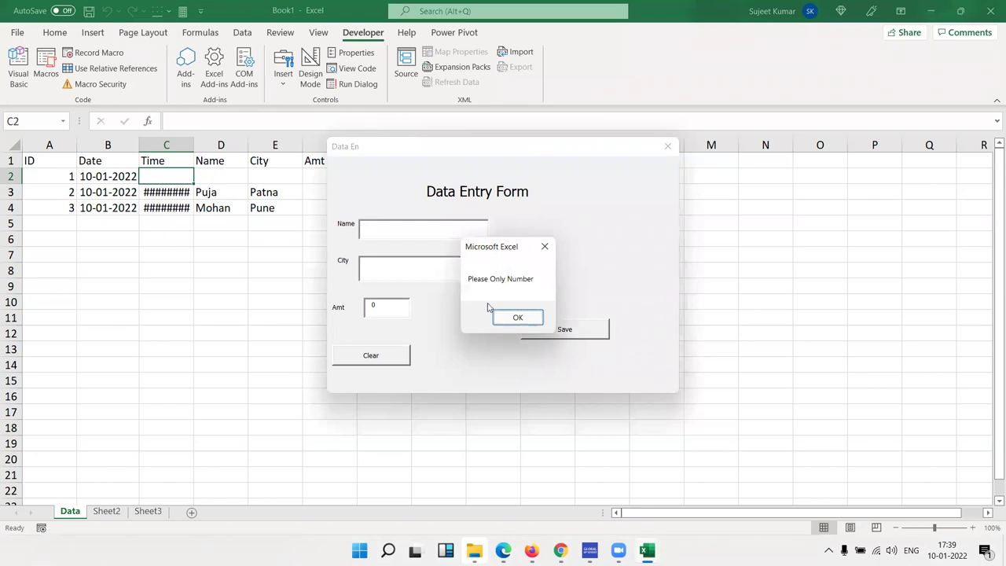
left_click(518, 316)
left_click(518, 318)
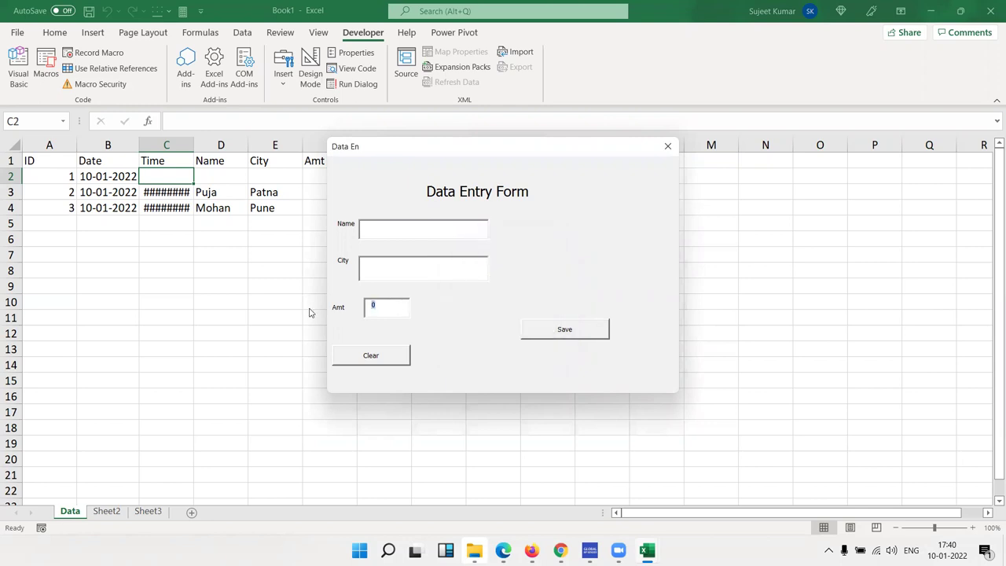
type("a")
left_click(518, 317)
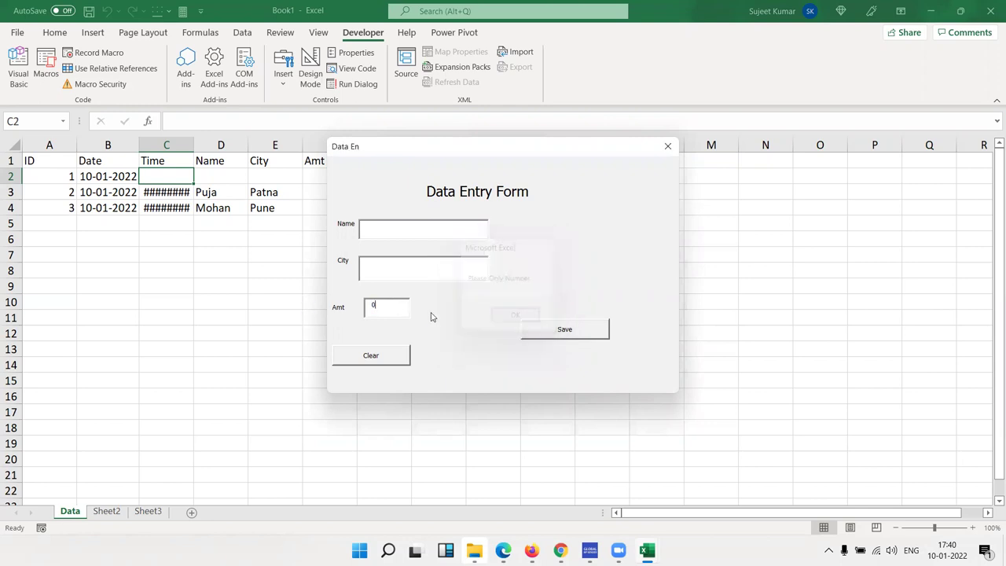
type("a")
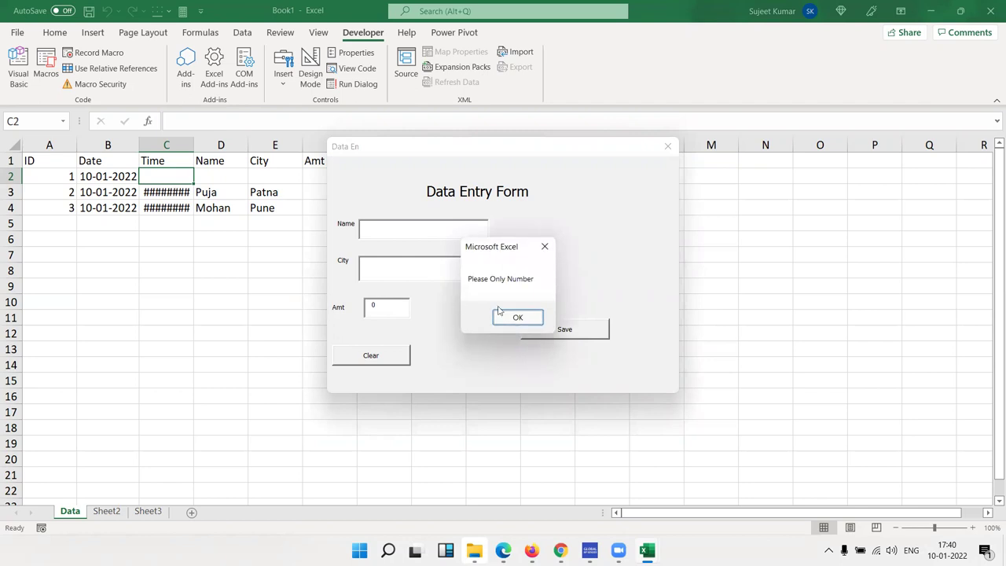
left_click(528, 319)
Enter 15412 and 1525 in Amt, erase them, dismiss the warning, and close the form.
type("15412")
left_click_drag(393, 305, 299, 293)
type("1525")
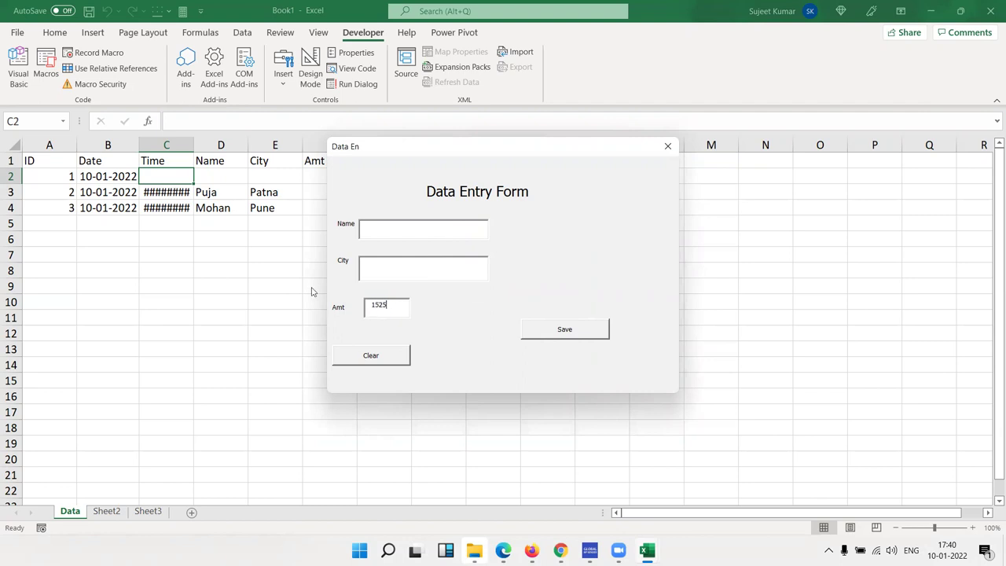
key("BackSpace")
key("BackSpace")
key("BackSpace")
key("BackSpace")
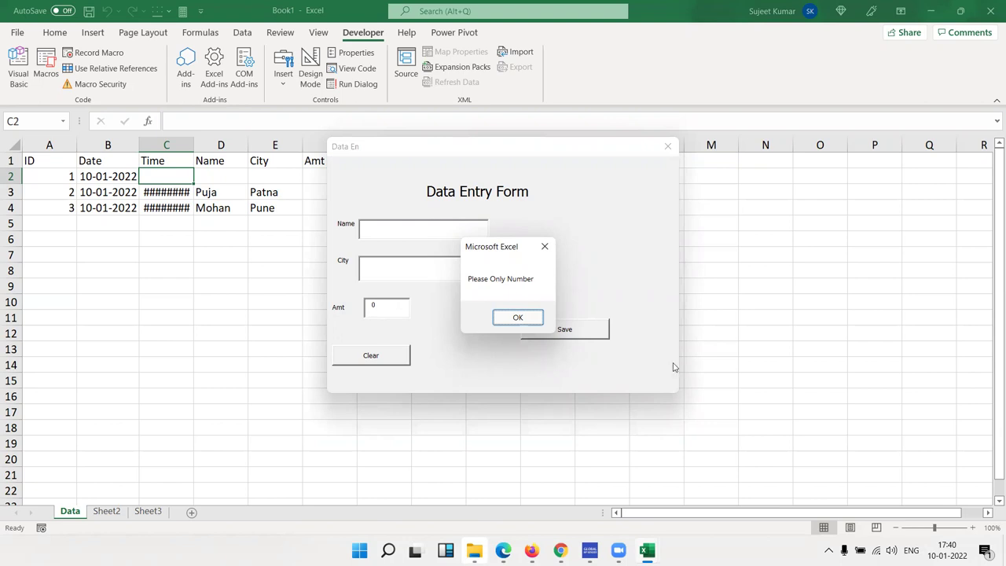
left_click(539, 320)
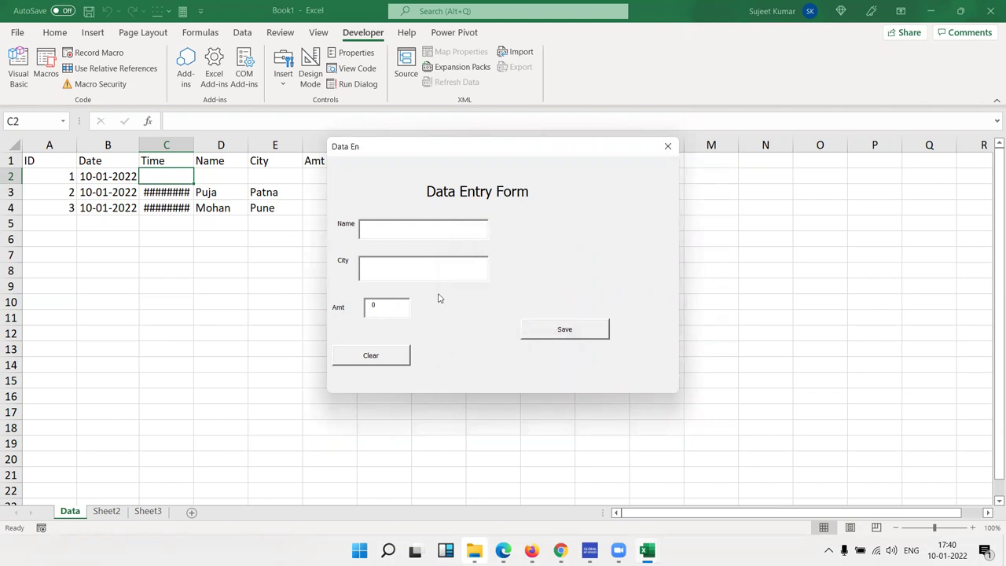
double_click(379, 305)
left_click(666, 147)
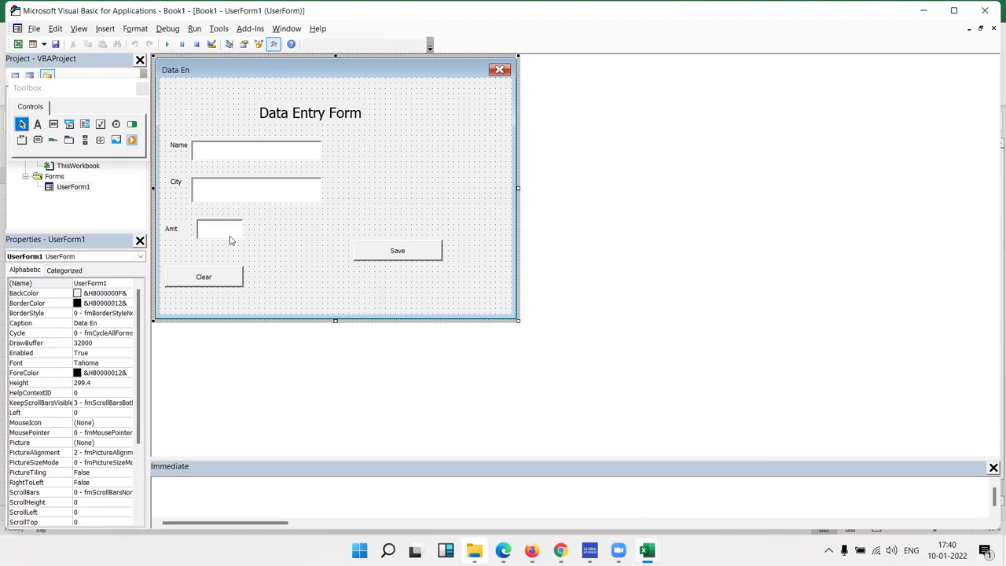
left_click(166, 44)
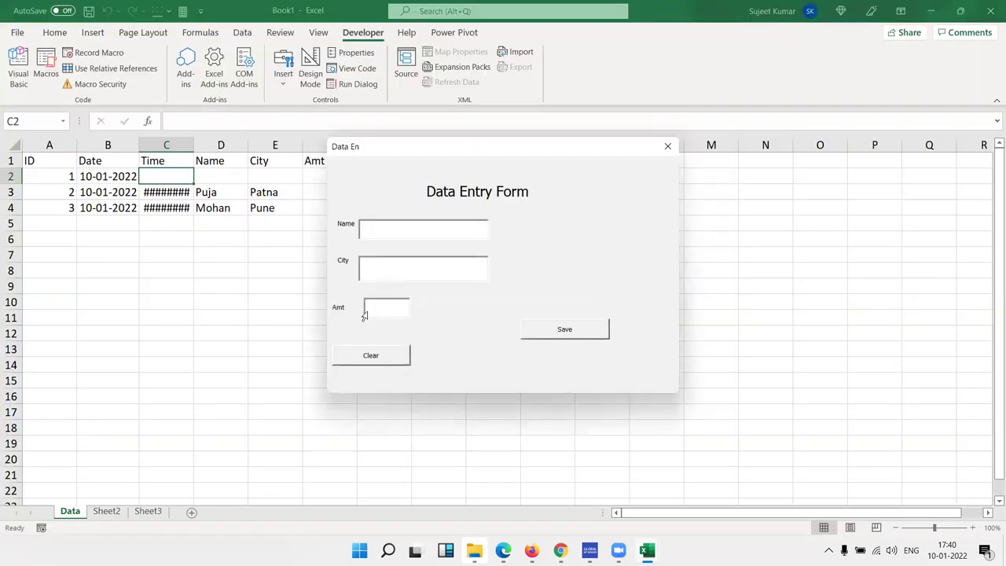
type("1500")
key("BackSpace")
key("BackSpace")
key("BackSpace")
key("BackSpace")
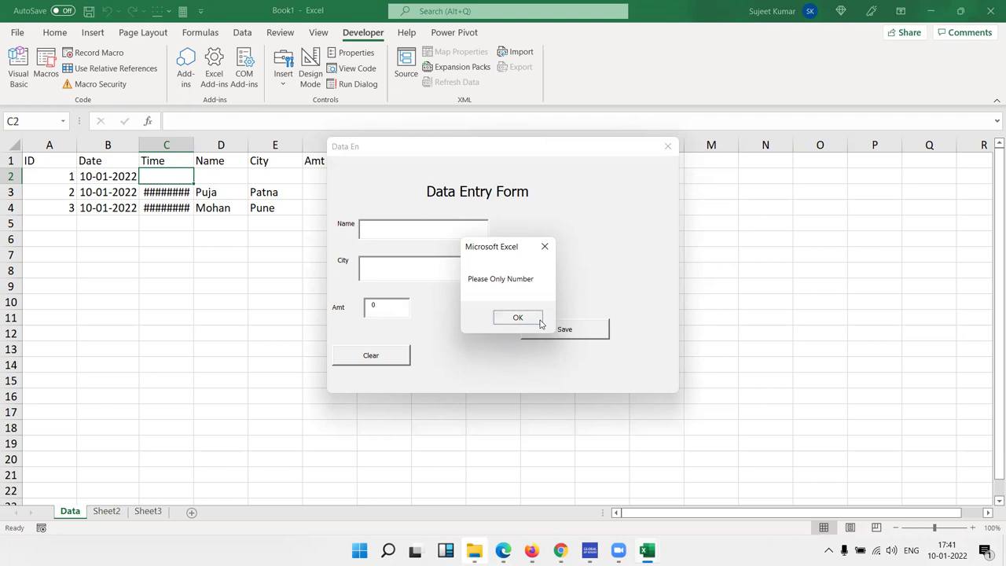
left_click(517, 318)
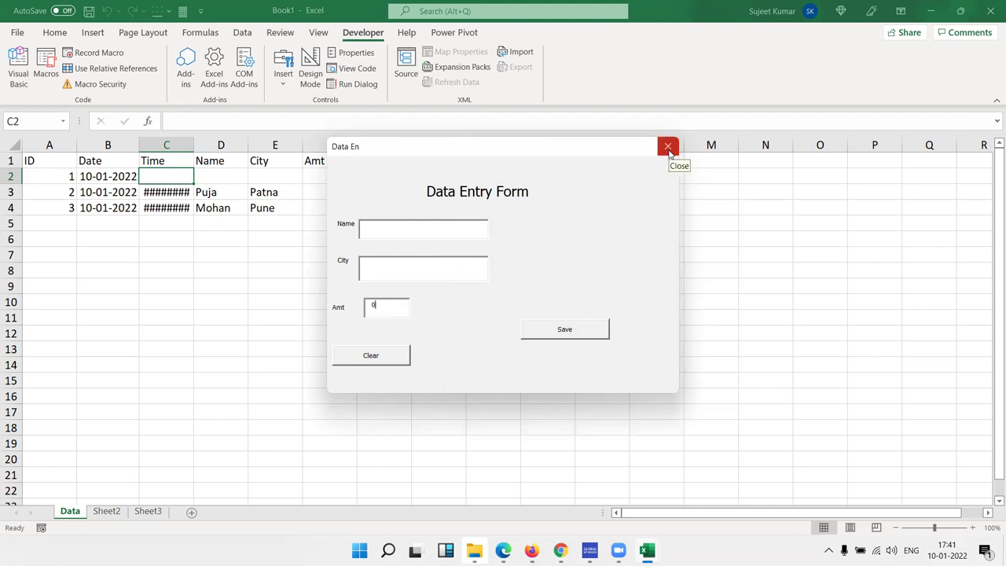
left_click(669, 152)
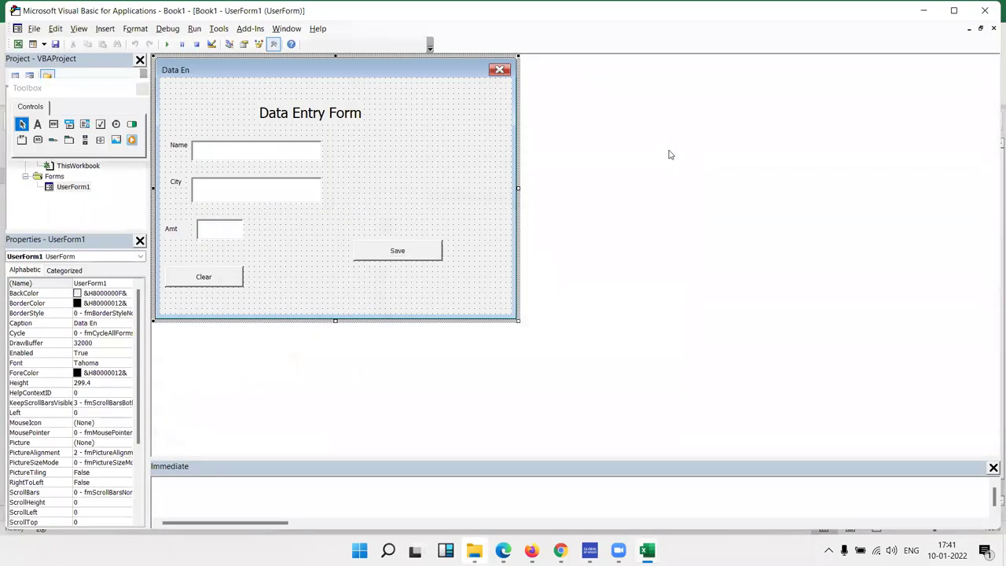
Search Google for 'userform' in a new Chrome tab, correcting the mistyped query.
left_click(552, 517)
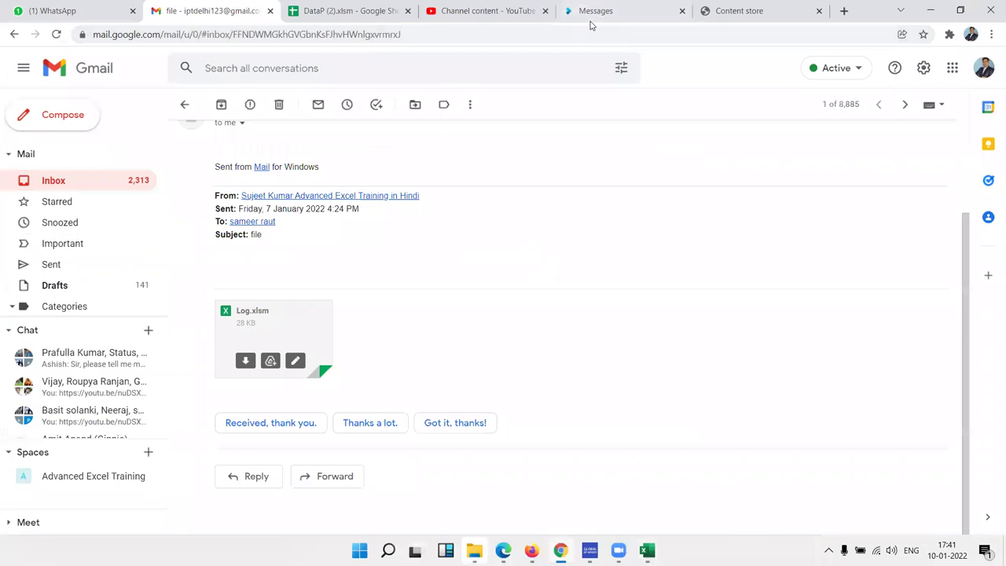
left_click(844, 11)
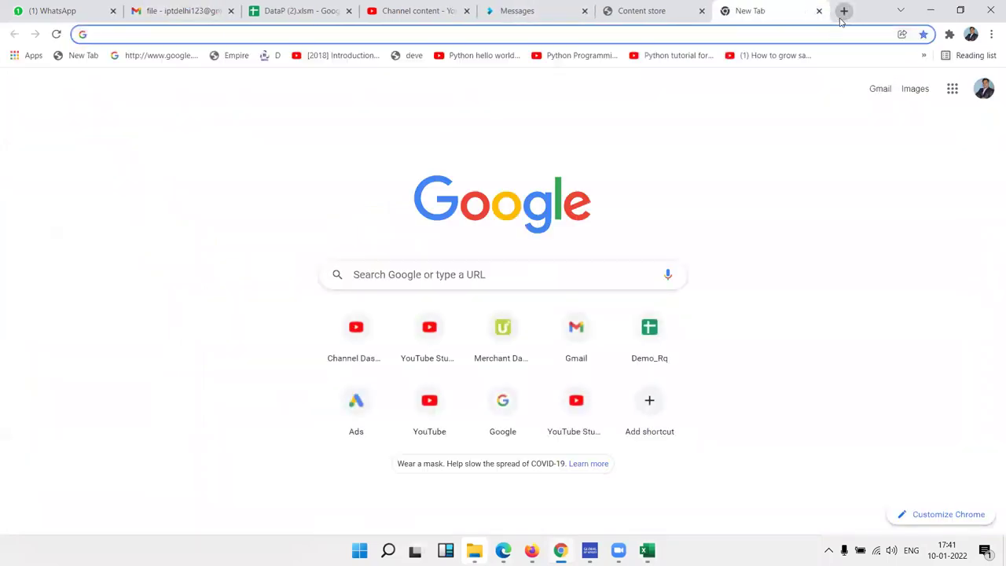
type("i")
key("BackSpace")
key("BackSpace")
type("for")
key("BackSpace")
key("BackSpace")
key("BackSpace")
type("use")
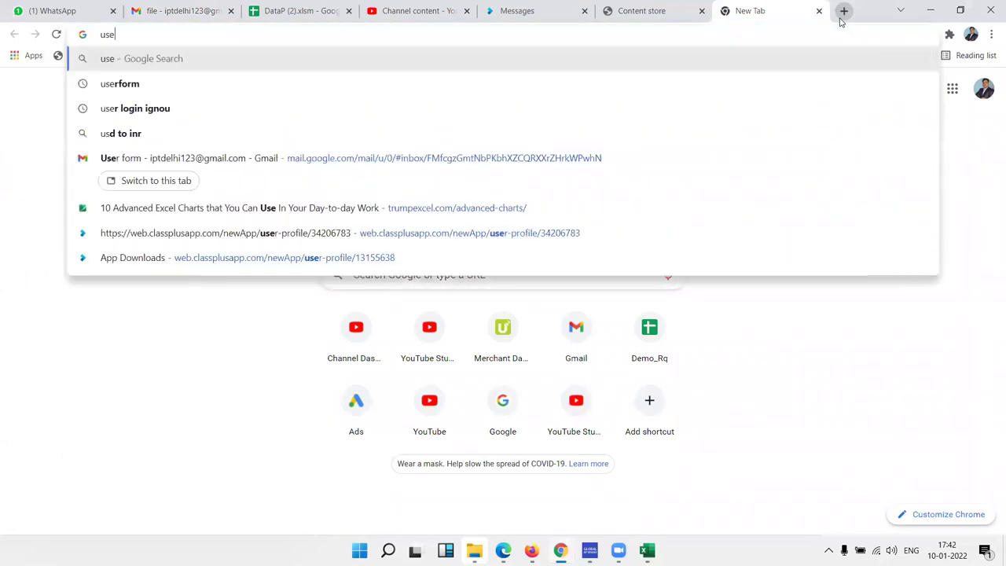
type("rfor,")
key("Return")
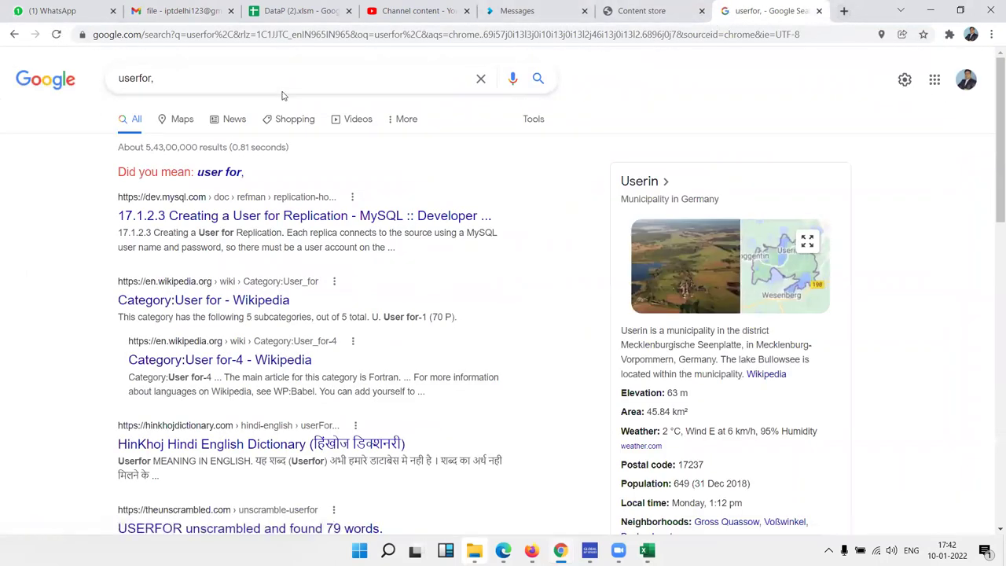
left_click(281, 88)
key("BackSpace")
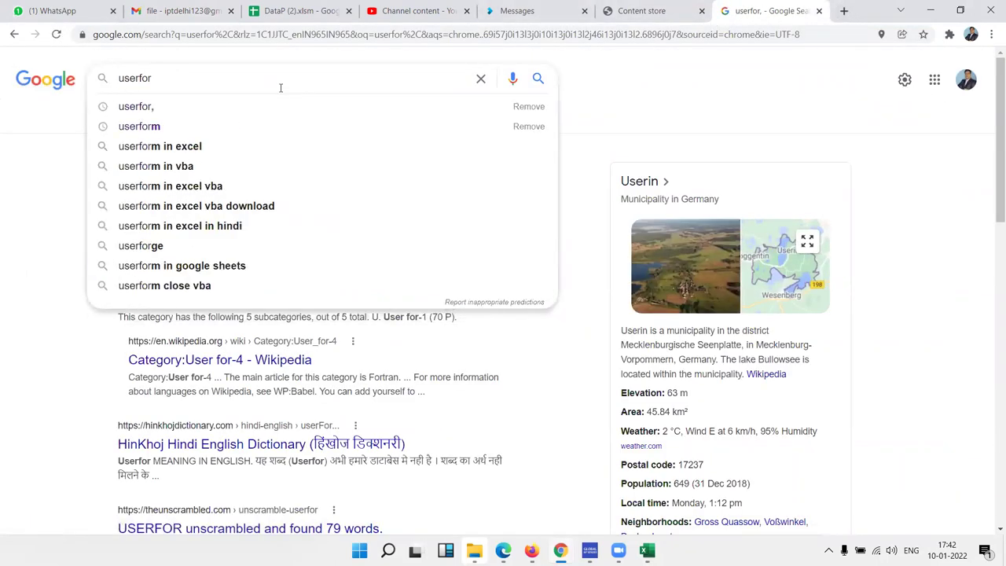
type("m")
key("Return")
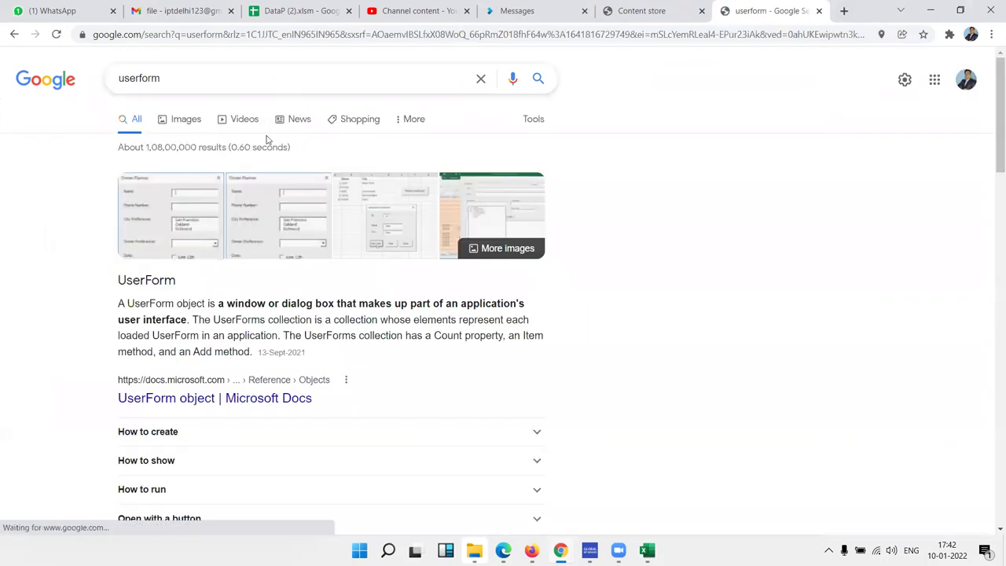